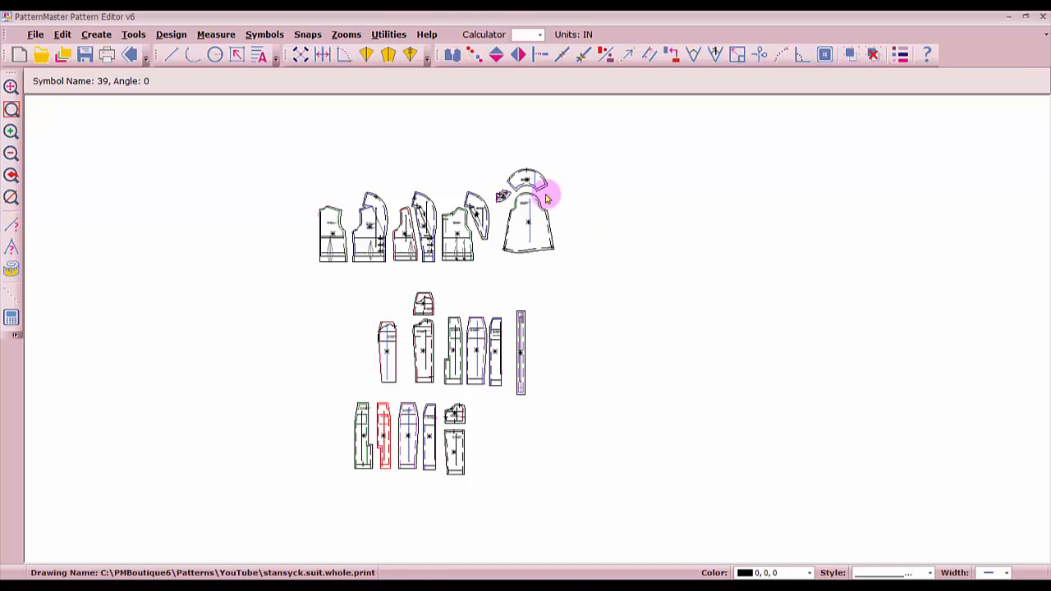
- Save the drawing as stansyck.suit.whole.print.las in the YouTube patterns folder, replacing the existing file
{"action": "left_click", "coordinate": [36, 34]}
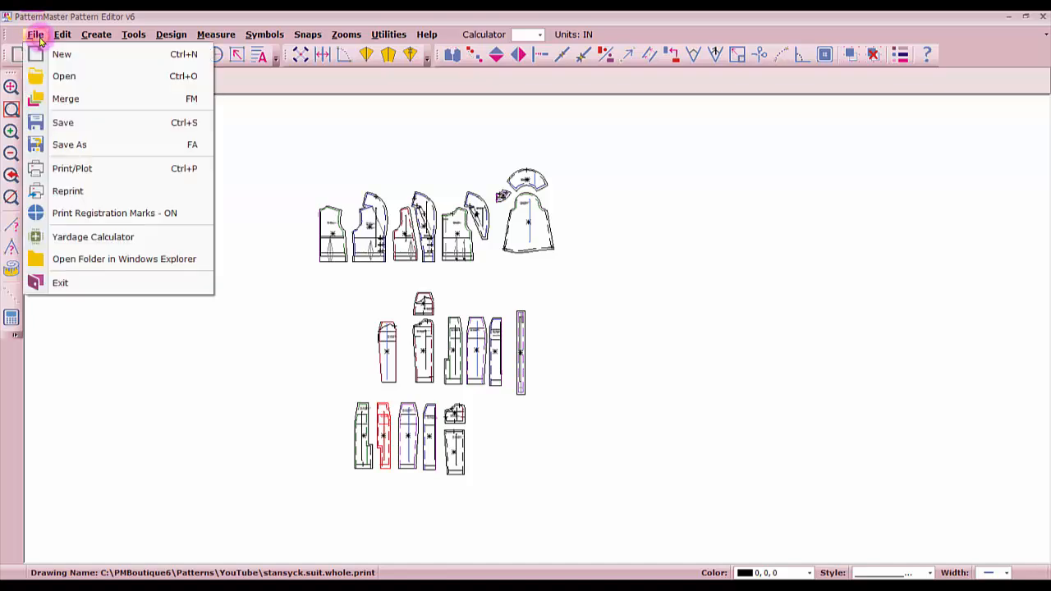
{"action": "left_click", "coordinate": [95, 145]}
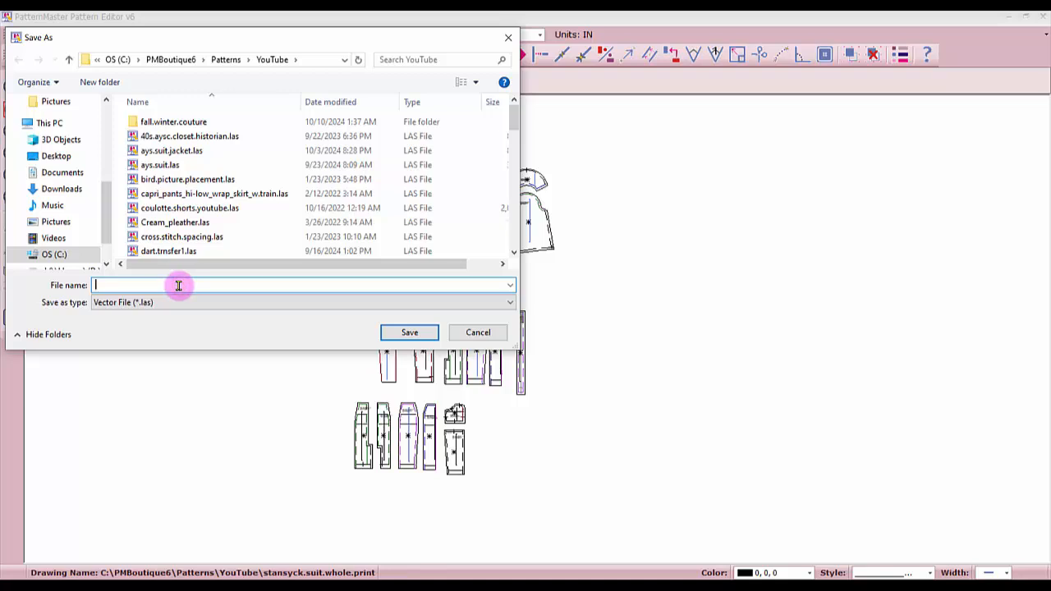
{"action": "type", "text": "Stan"}
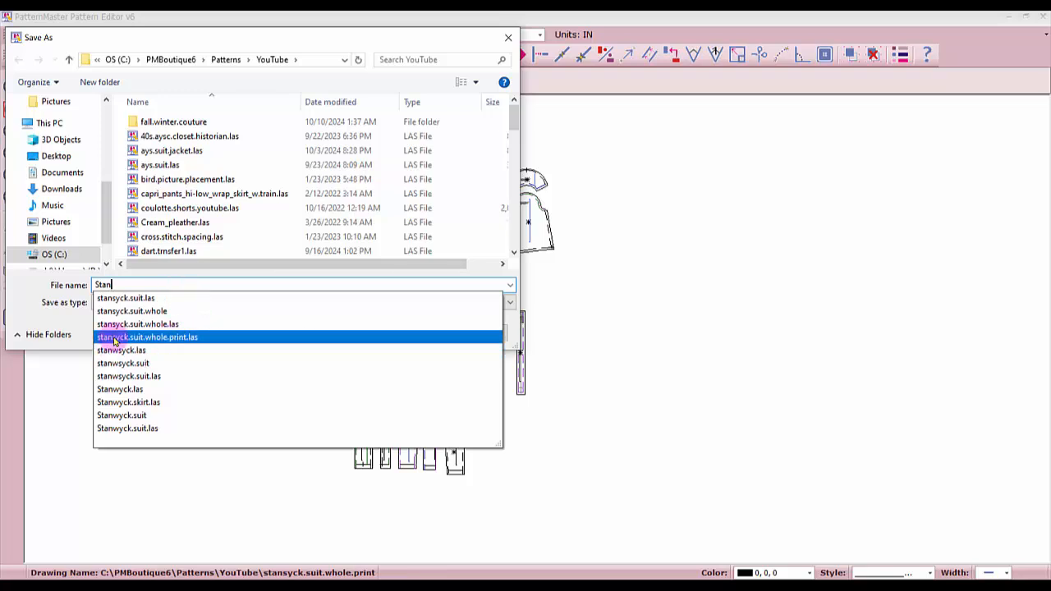
{"action": "left_click", "coordinate": [164, 338]}
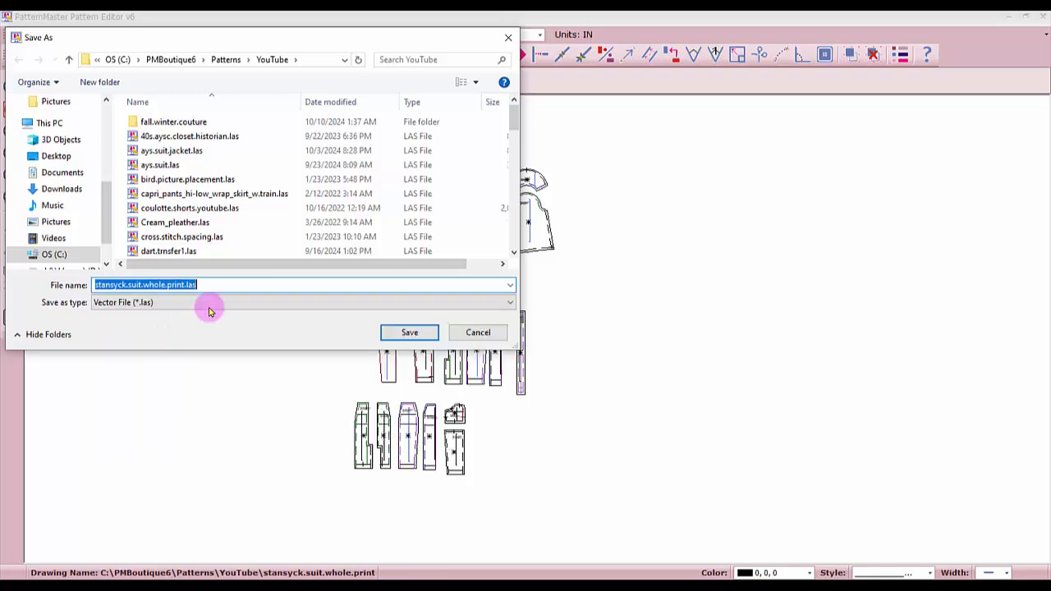
{"action": "left_click", "coordinate": [158, 285]}
{"action": "left_click", "coordinate": [208, 285]}
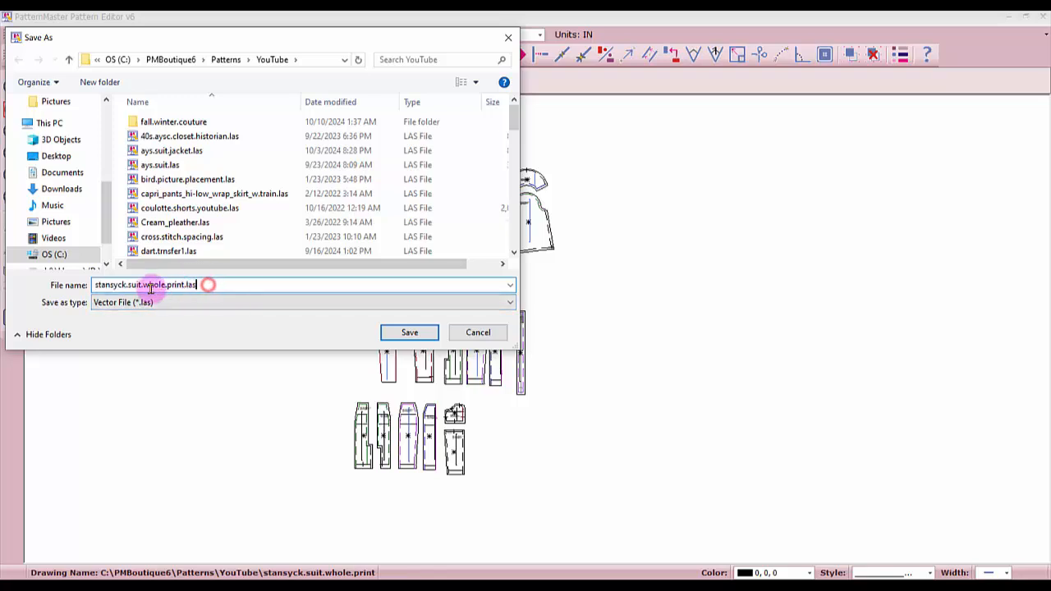
{"action": "left_click", "coordinate": [418, 332]}
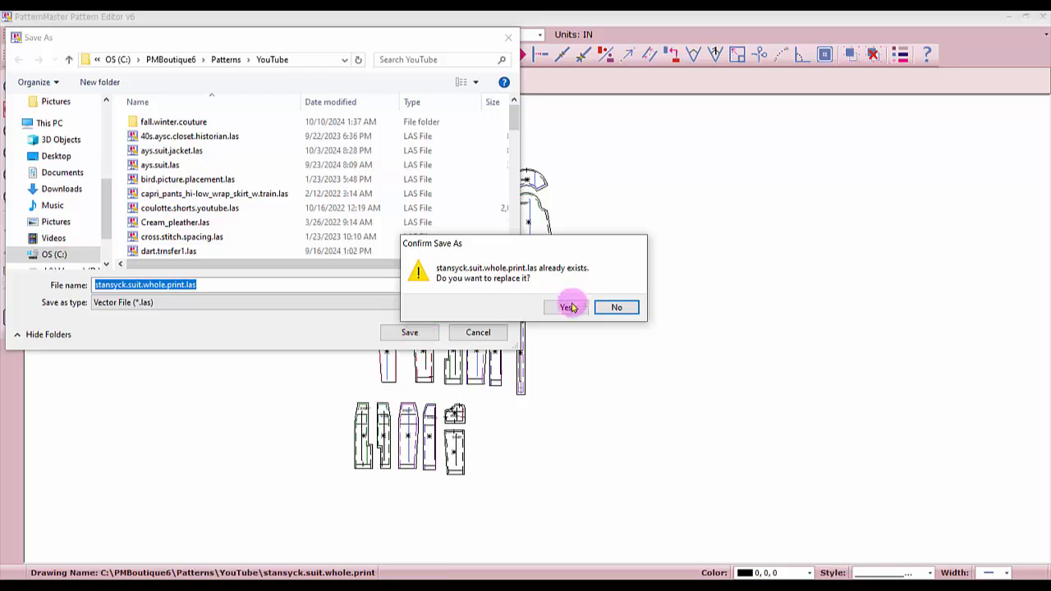
{"action": "left_click", "coordinate": [567, 306]}
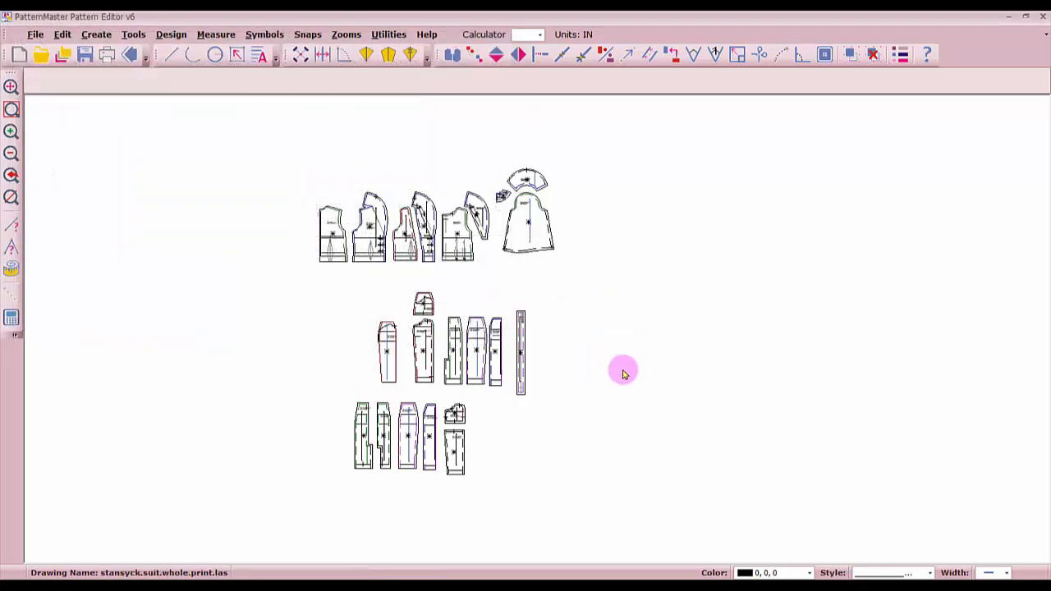
{"action": "left_click", "coordinate": [35, 35]}
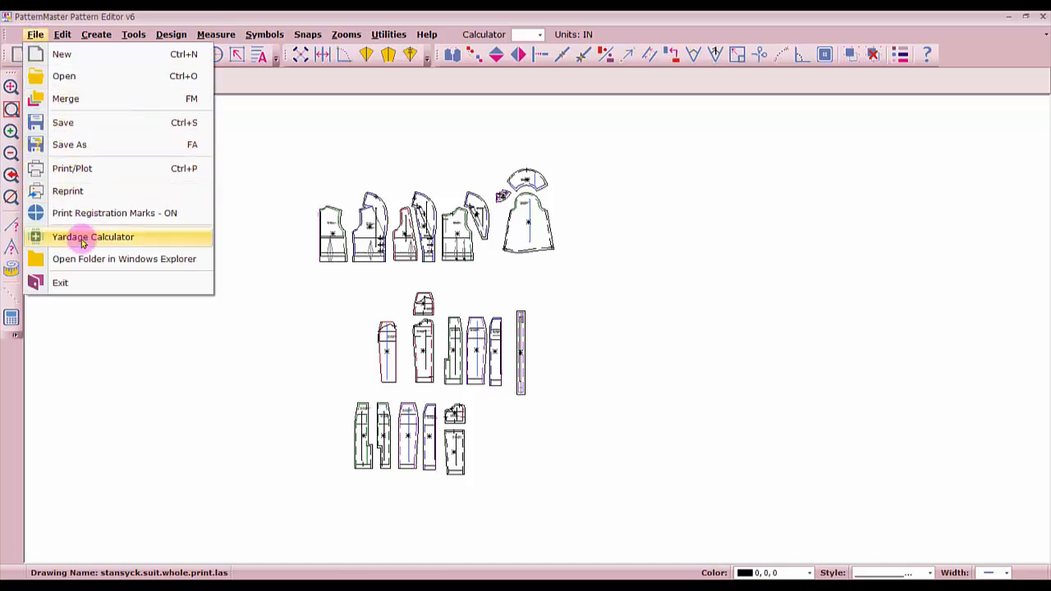
{"action": "left_click", "coordinate": [709, 264]}
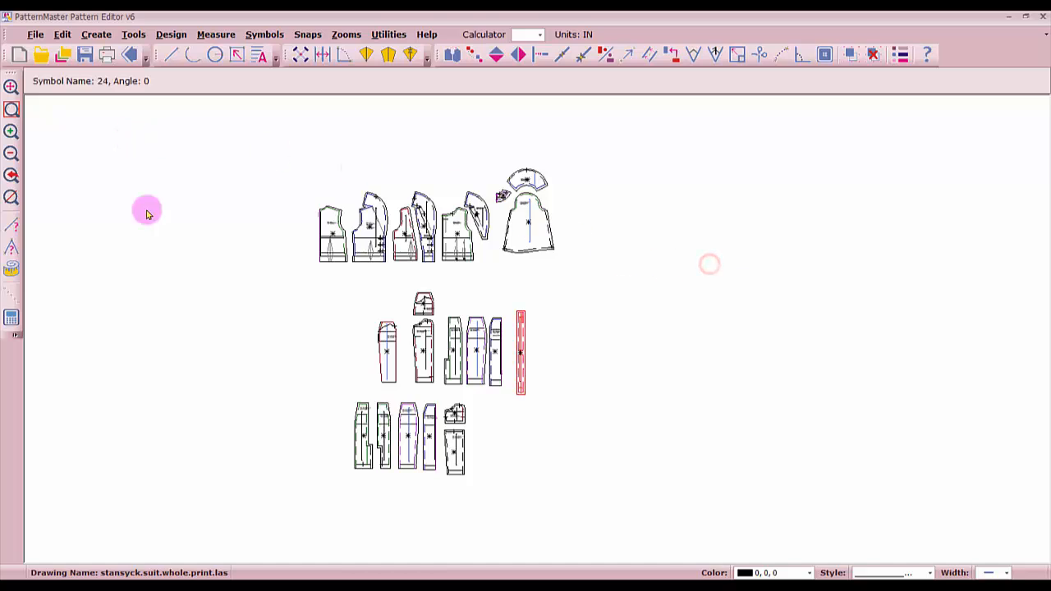
{"action": "left_click", "coordinate": [649, 389]}
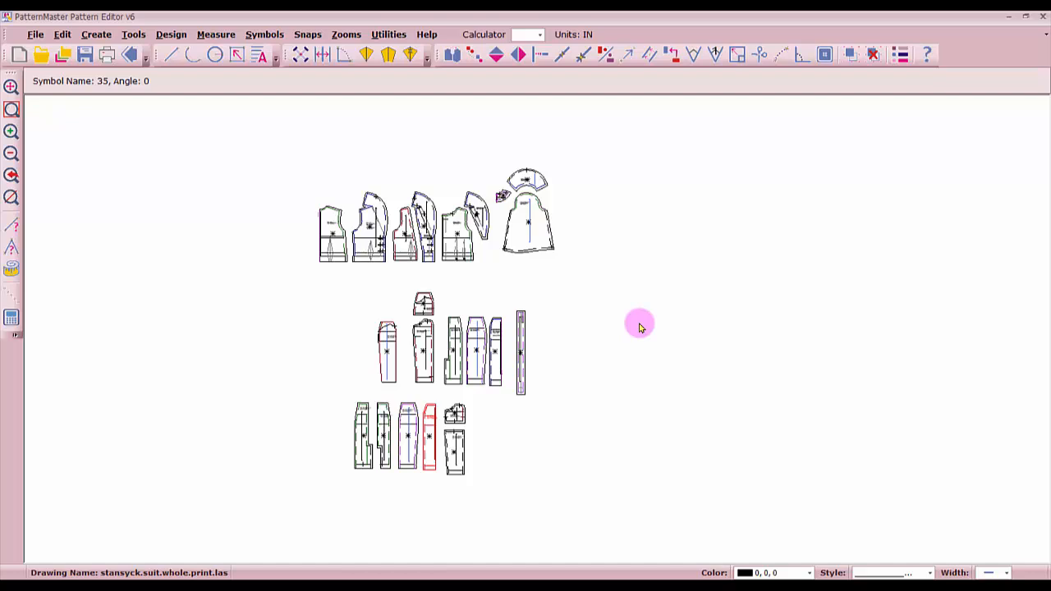
- Examine the upper row of pattern pieces one by one, from the collar and sleeve pieces across to the bodice pieces
{"action": "scroll", "coordinate": [500, 216], "scroll_direction": "up", "scroll_amount": 3}
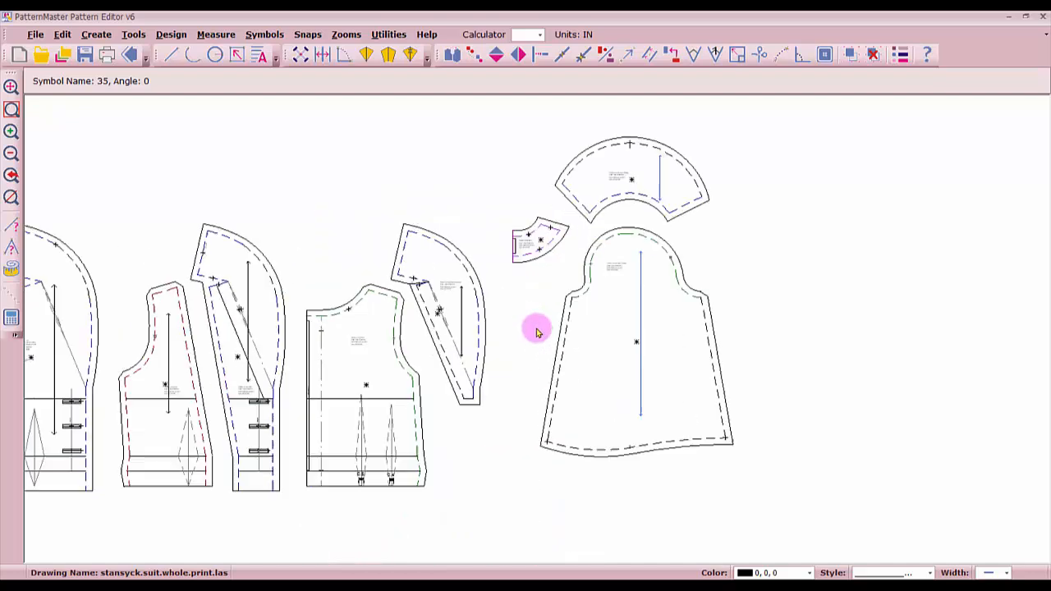
{"action": "left_click", "coordinate": [616, 172]}
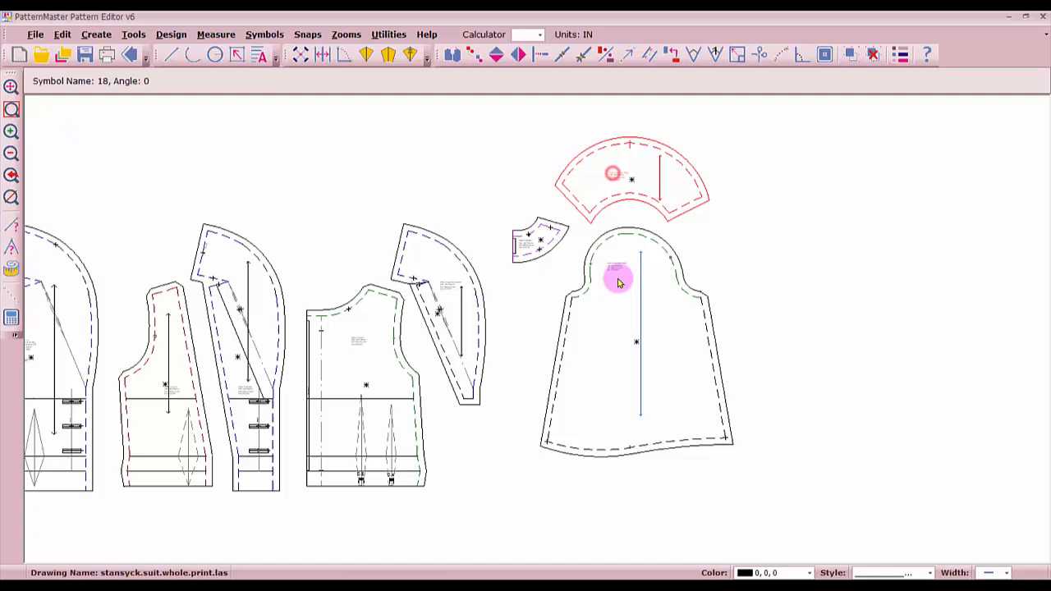
{"action": "left_click", "coordinate": [632, 352]}
{"action": "left_click", "coordinate": [460, 313]}
{"action": "left_click", "coordinate": [541, 241]}
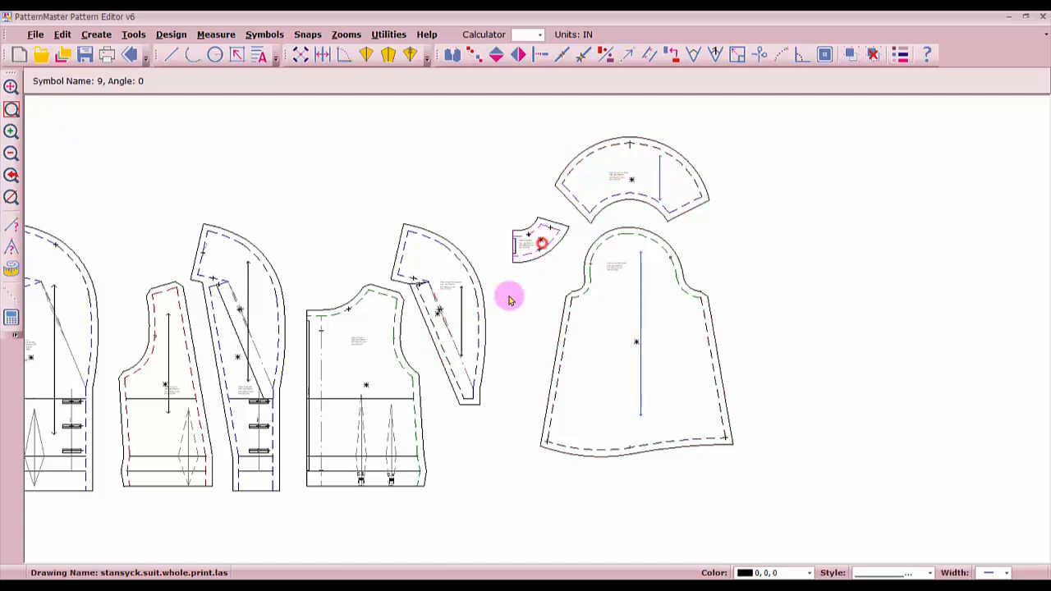
{"action": "left_click", "coordinate": [361, 402]}
{"action": "scroll", "coordinate": [511, 333], "scroll_direction": "down", "scroll_amount": 4}
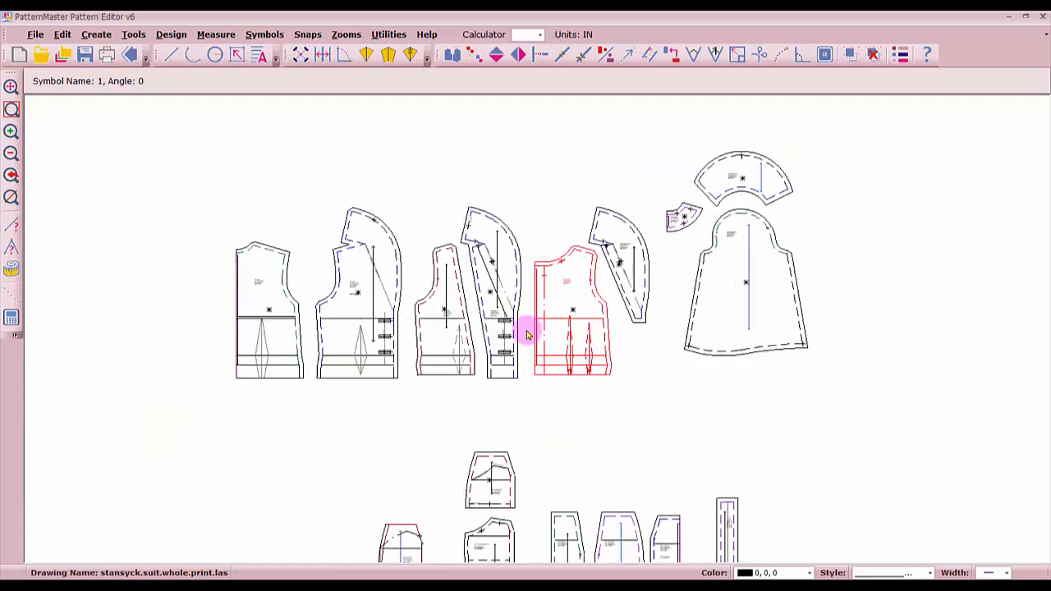
{"action": "left_click", "coordinate": [500, 337]}
{"action": "left_click", "coordinate": [493, 288]}
{"action": "left_click", "coordinate": [446, 326]}
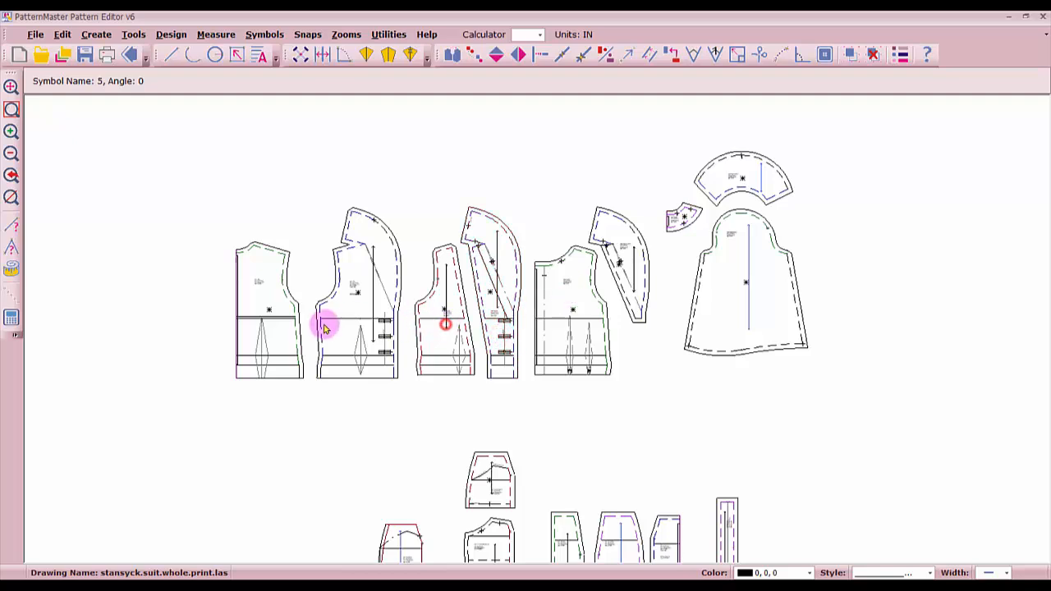
{"action": "left_click", "coordinate": [298, 318]}
{"action": "left_click", "coordinate": [260, 351]}
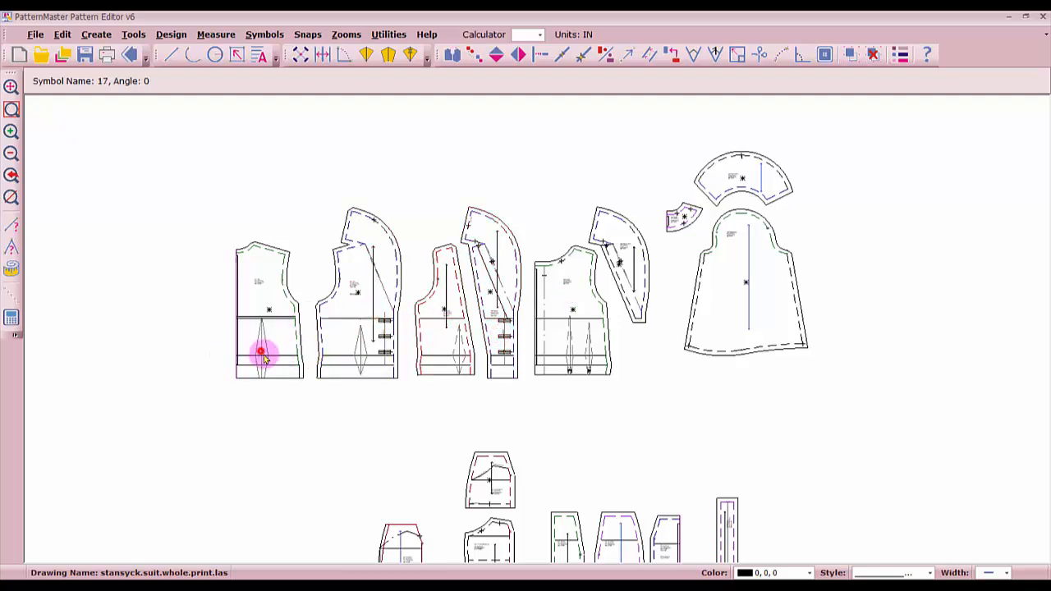
- Examine the pattern pieces in the middle row one by one, ending with the long narrow strip
{"action": "scroll", "coordinate": [397, 445], "scroll_direction": "down", "scroll_amount": 1}
{"action": "scroll", "coordinate": [397, 444], "scroll_direction": "down", "scroll_amount": 1}
{"action": "left_click", "coordinate": [551, 430]}
{"action": "left_click", "coordinate": [598, 352]}
{"action": "left_click", "coordinate": [598, 422]}
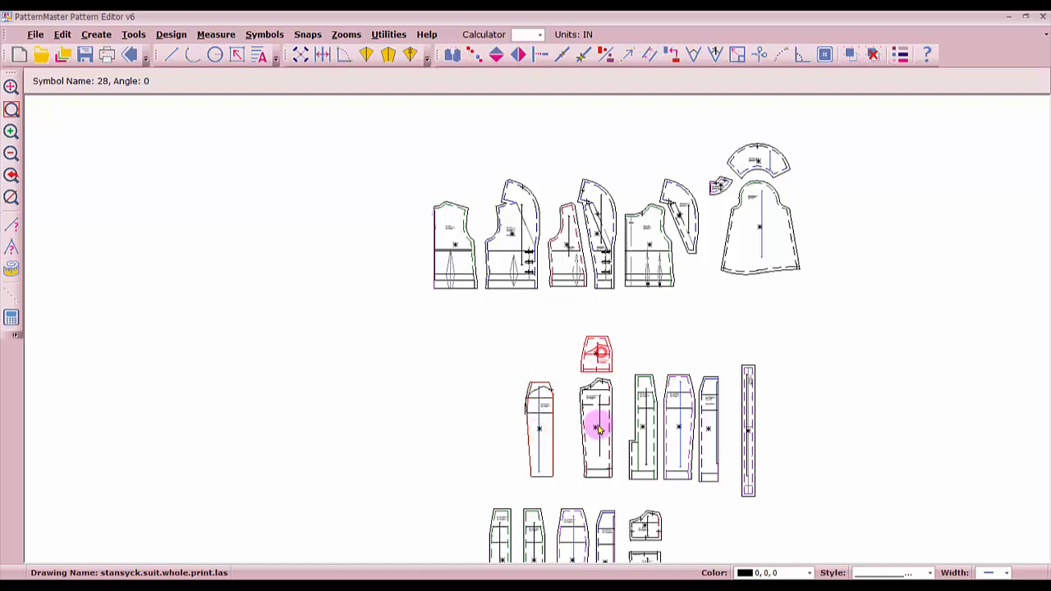
{"action": "left_click", "coordinate": [678, 427]}
{"action": "left_click", "coordinate": [709, 427]}
{"action": "left_click", "coordinate": [748, 430]}
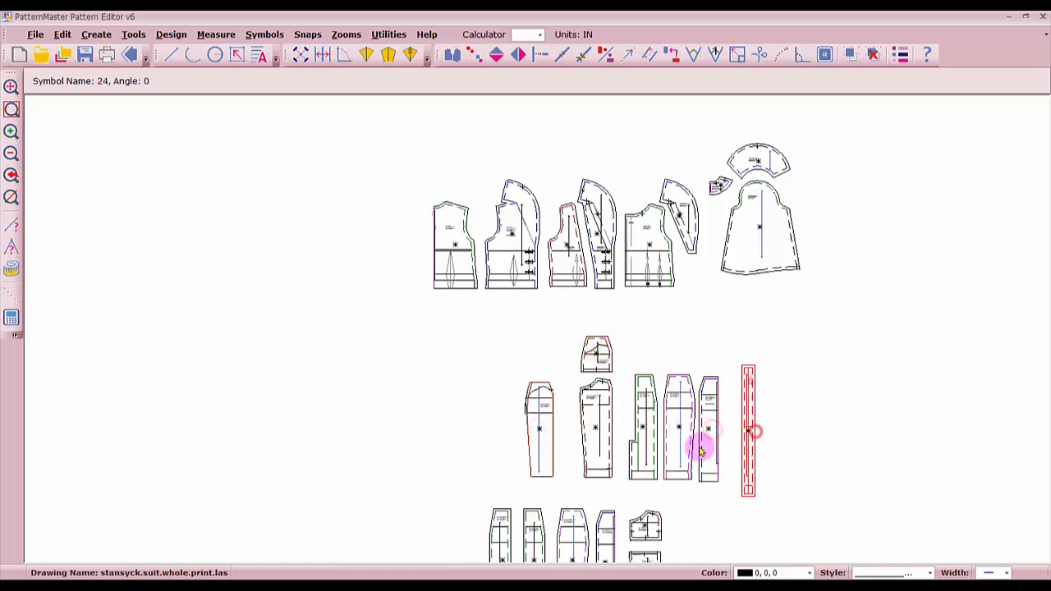
- Examine the pattern pieces in the lowest row, and look over the layout of all the rows
{"action": "scroll", "coordinate": [699, 446], "scroll_direction": "down", "scroll_amount": 1}
{"action": "left_click", "coordinate": [504, 376]}
{"action": "left_click", "coordinate": [479, 408]}
{"action": "left_click", "coordinate": [467, 406]}
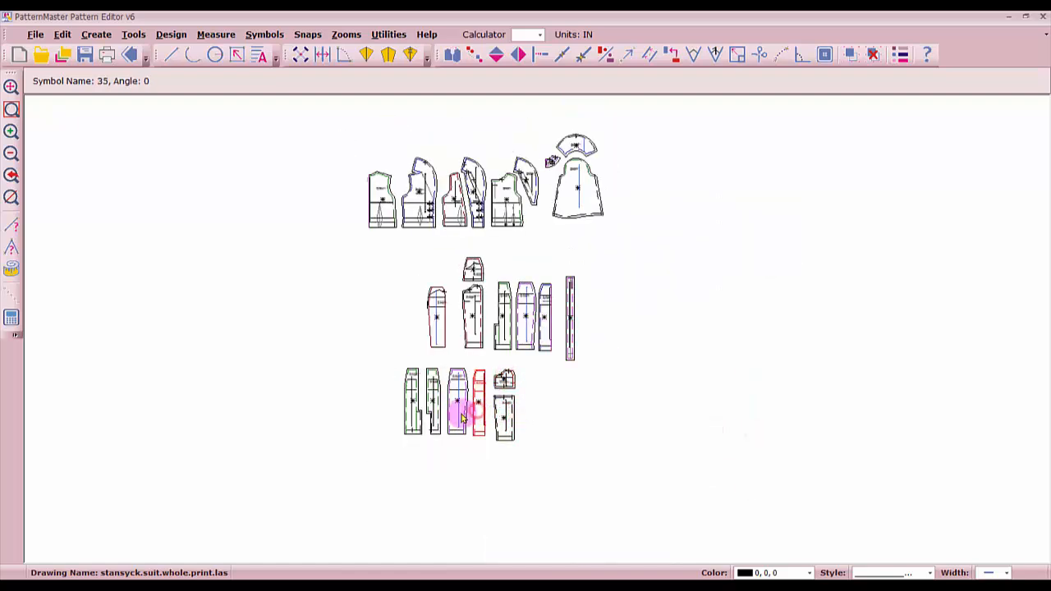
{"action": "scroll", "coordinate": [467, 406], "scroll_direction": "up", "scroll_amount": 2}
{"action": "left_click", "coordinate": [535, 309]}
{"action": "left_click", "coordinate": [484, 305]}
{"action": "left_click", "coordinate": [446, 333]}
{"action": "scroll", "coordinate": [535, 331], "scroll_direction": "down", "scroll_amount": 1}
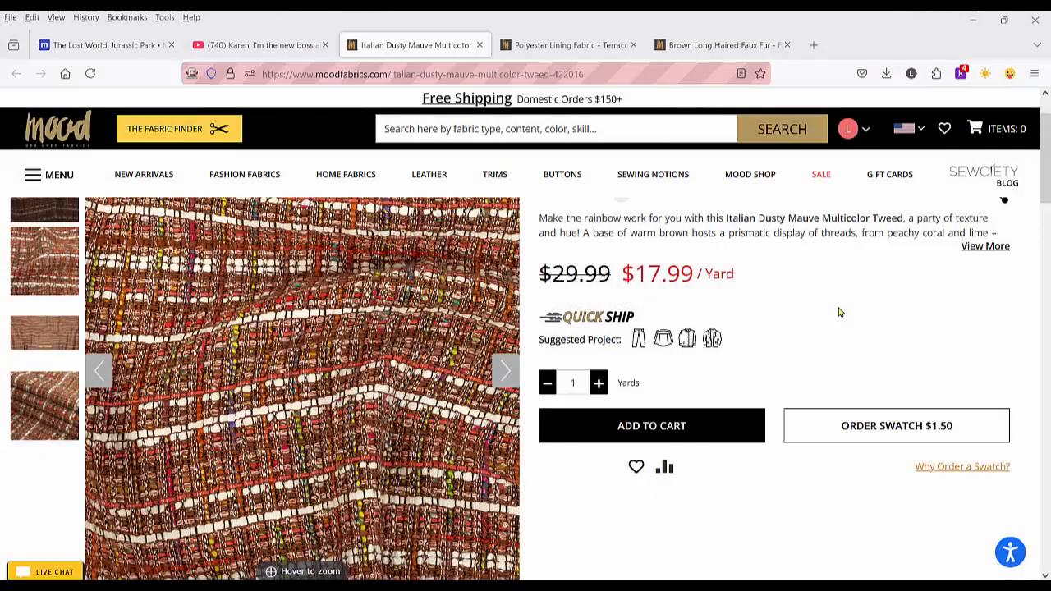
- In the browser, check the fabric specifications of the Italian Dusty Mauve Multicolor Tweed and the Terracotta polyester lining
{"action": "scroll", "coordinate": [807, 300], "scroll_direction": "down", "scroll_amount": 4}
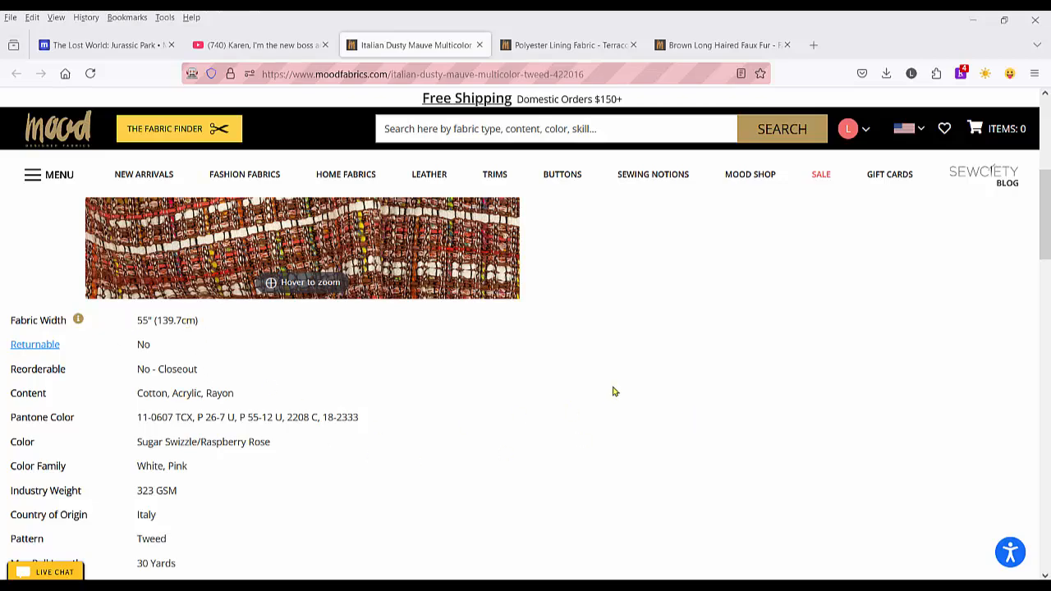
{"action": "scroll", "coordinate": [612, 392], "scroll_direction": "up", "scroll_amount": 4}
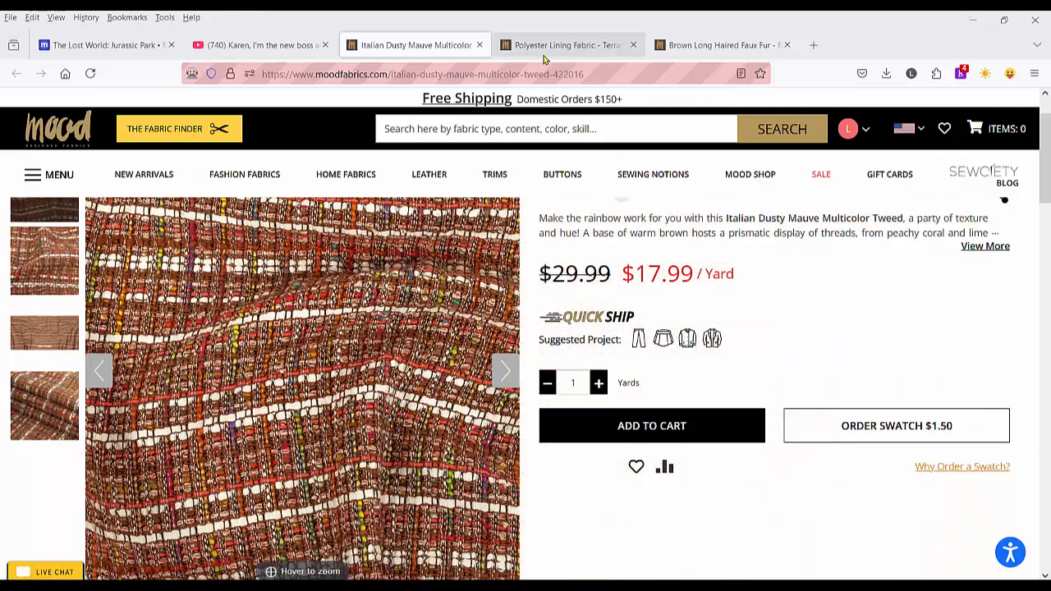
{"action": "left_click", "coordinate": [554, 47]}
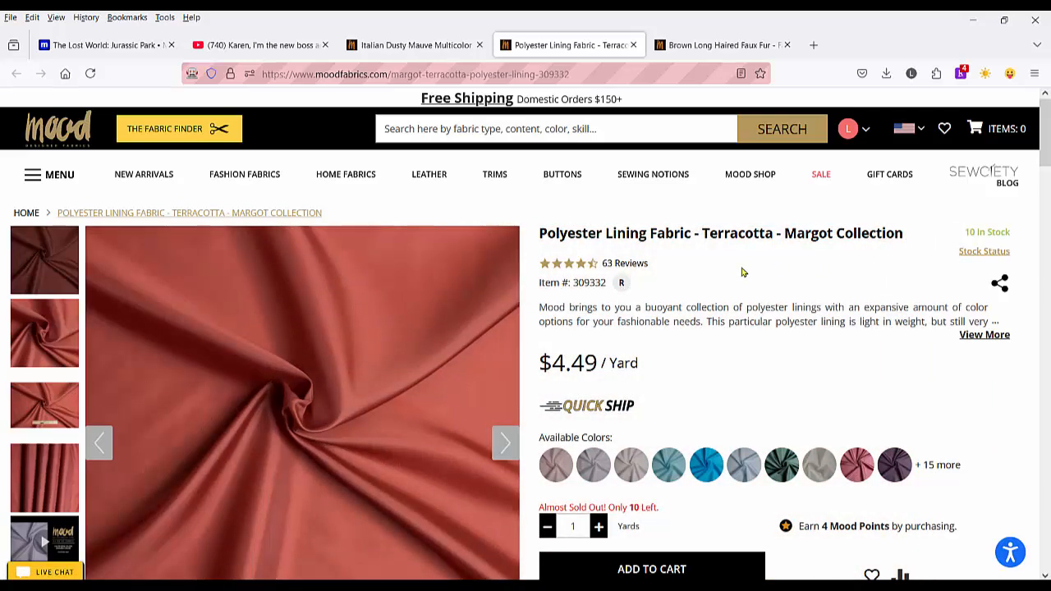
{"action": "scroll", "coordinate": [721, 242], "scroll_direction": "down", "scroll_amount": 1}
{"action": "scroll", "coordinate": [690, 271], "scroll_direction": "up", "scroll_amount": 1}
{"action": "scroll", "coordinate": [669, 296], "scroll_direction": "down", "scroll_amount": 12}
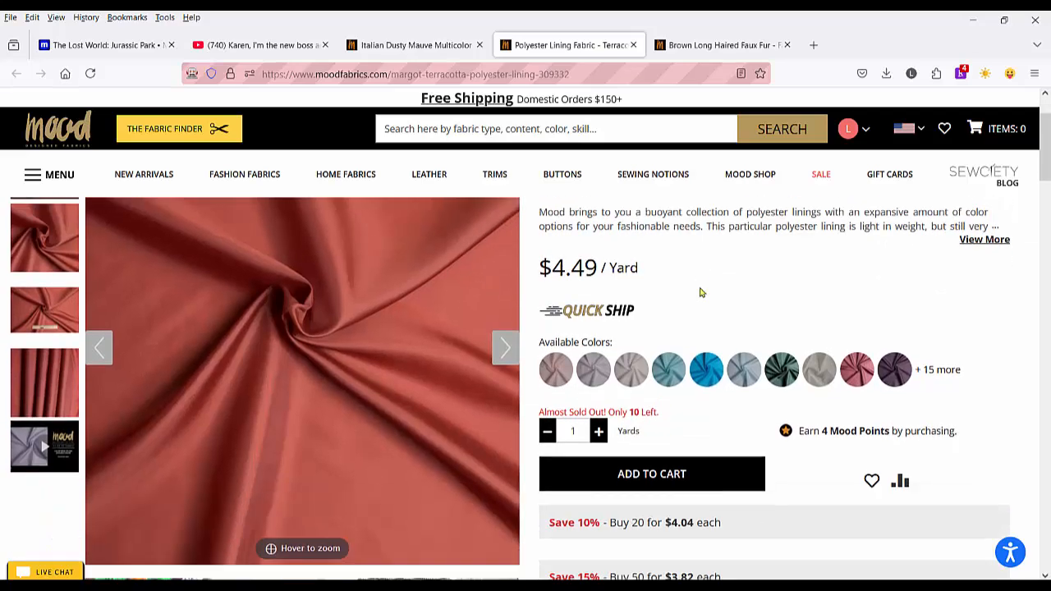
{"action": "scroll", "coordinate": [591, 440], "scroll_direction": "down", "scroll_amount": 2}
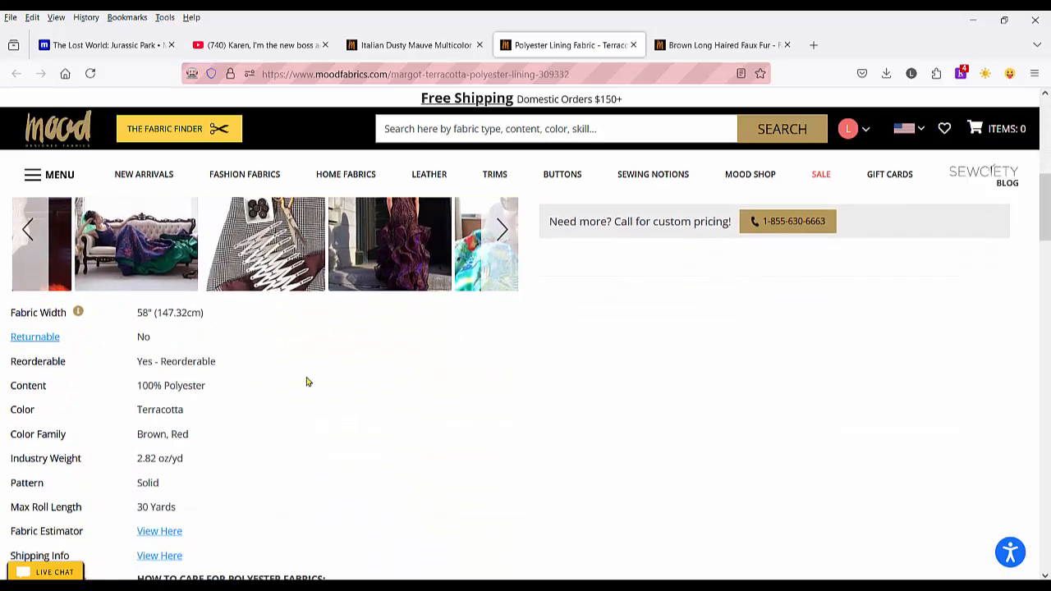
{"action": "scroll", "coordinate": [641, 468], "scroll_direction": "up", "scroll_amount": 15}
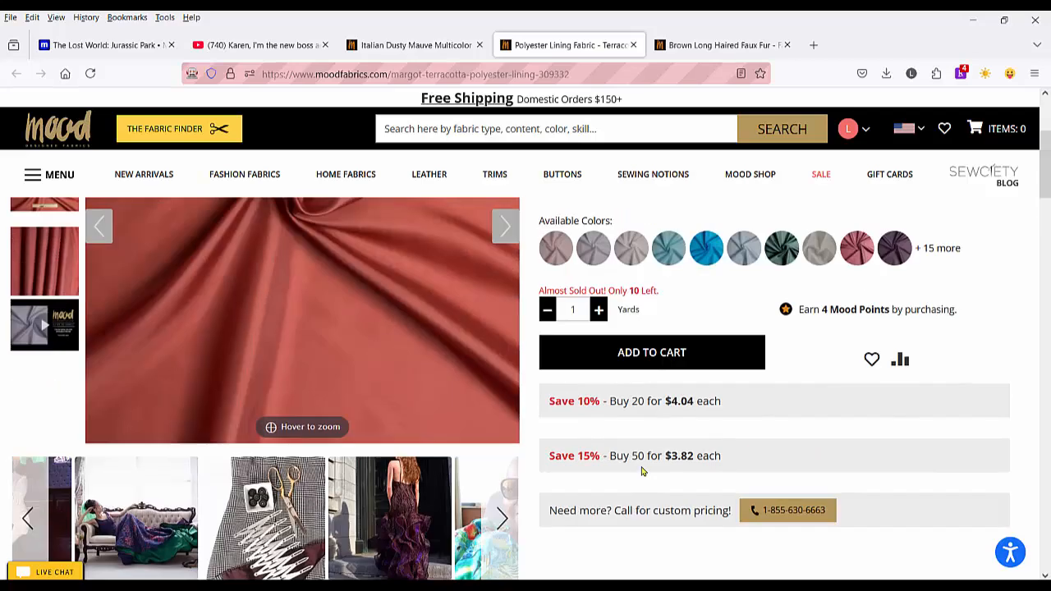
- View the Brown Long Haired Faux Fur product page and examine its fabric images up close
{"action": "left_click", "coordinate": [721, 45]}
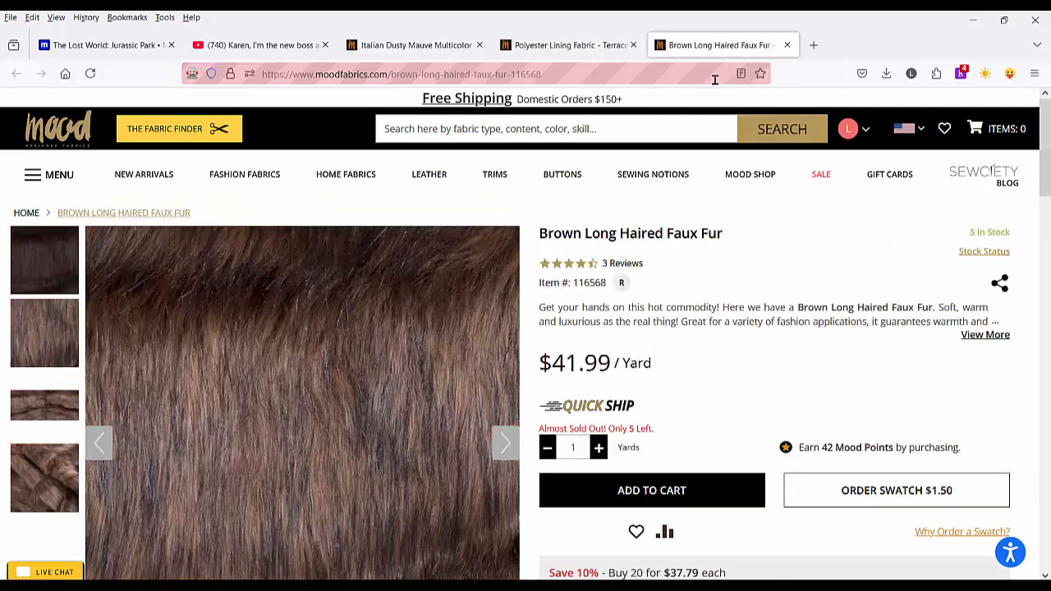
{"action": "mouse_move", "coordinate": [653, 174]}
{"action": "mouse_move", "coordinate": [383, 387]}
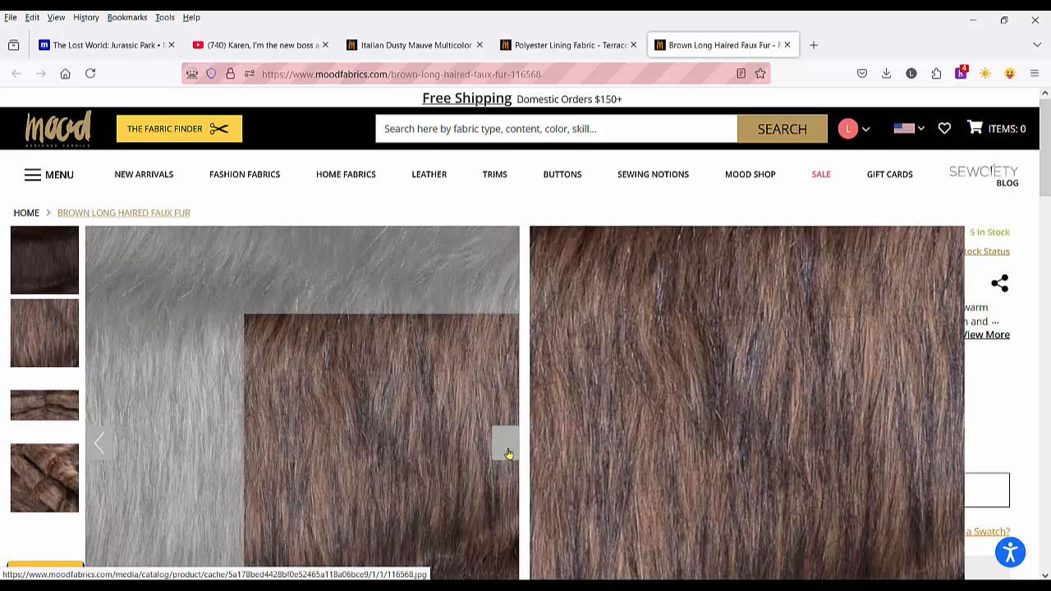
{"action": "left_click", "coordinate": [506, 448]}
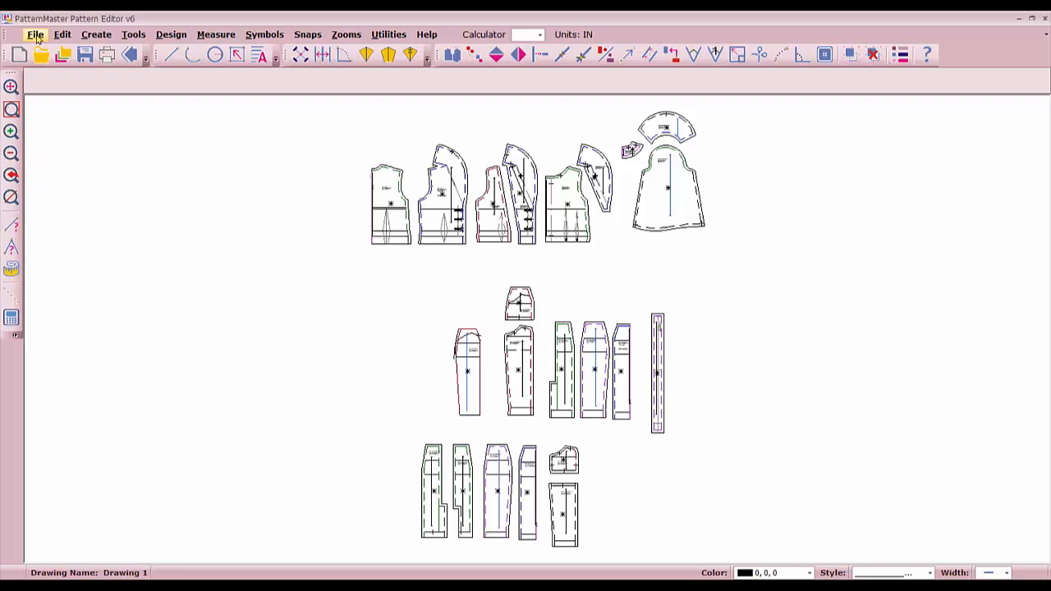
- Open the pattern pieces in the Yardage Calculator and set up a folded fabric layout 55 in wide with a 72 in goal length
{"action": "left_click", "coordinate": [35, 35]}
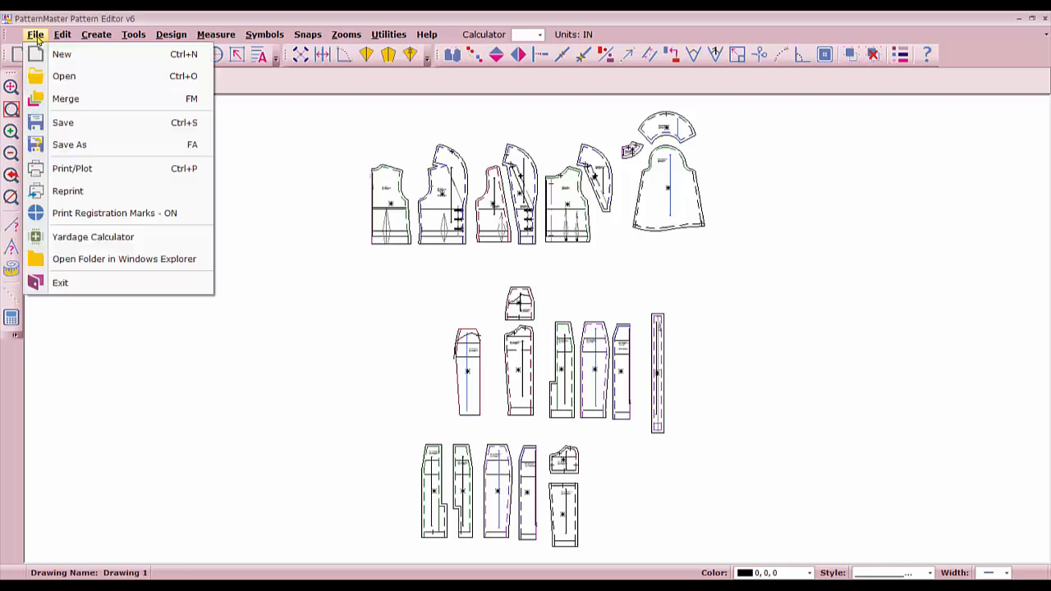
{"action": "left_click", "coordinate": [82, 237]}
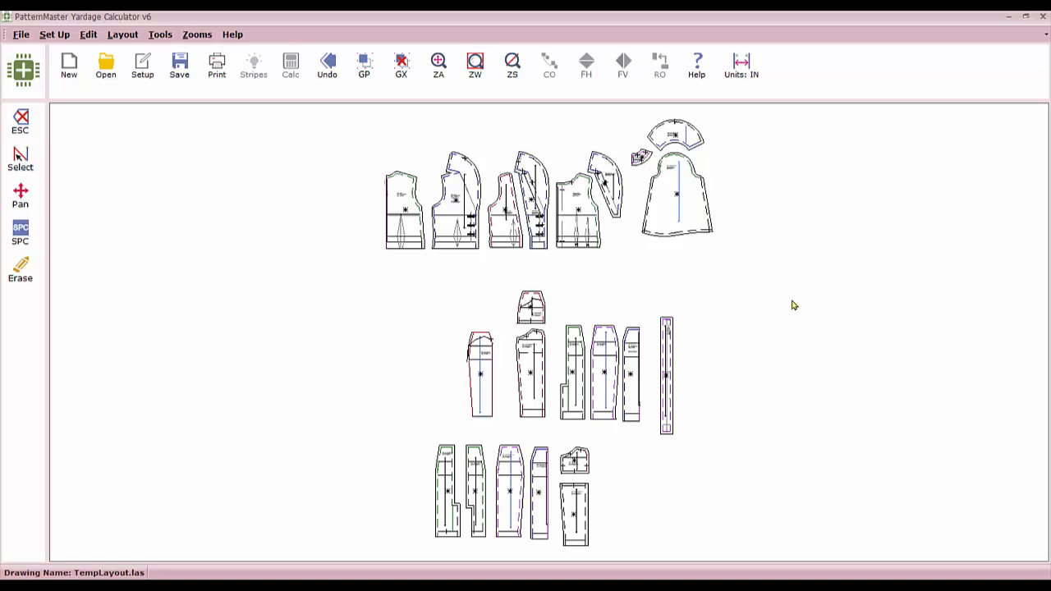
{"action": "left_click", "coordinate": [142, 64]}
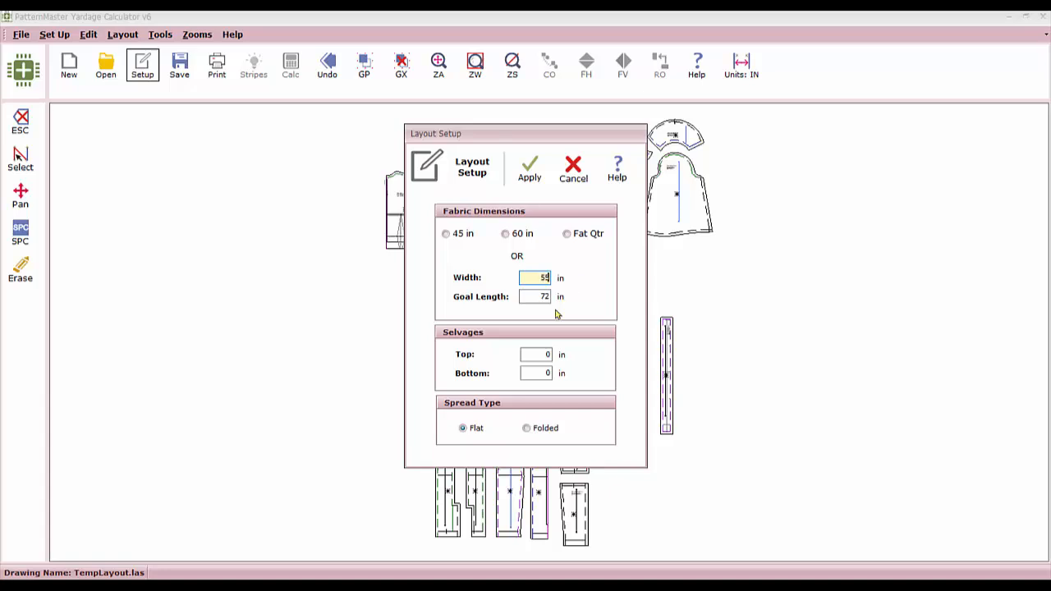
{"action": "left_click", "coordinate": [538, 429]}
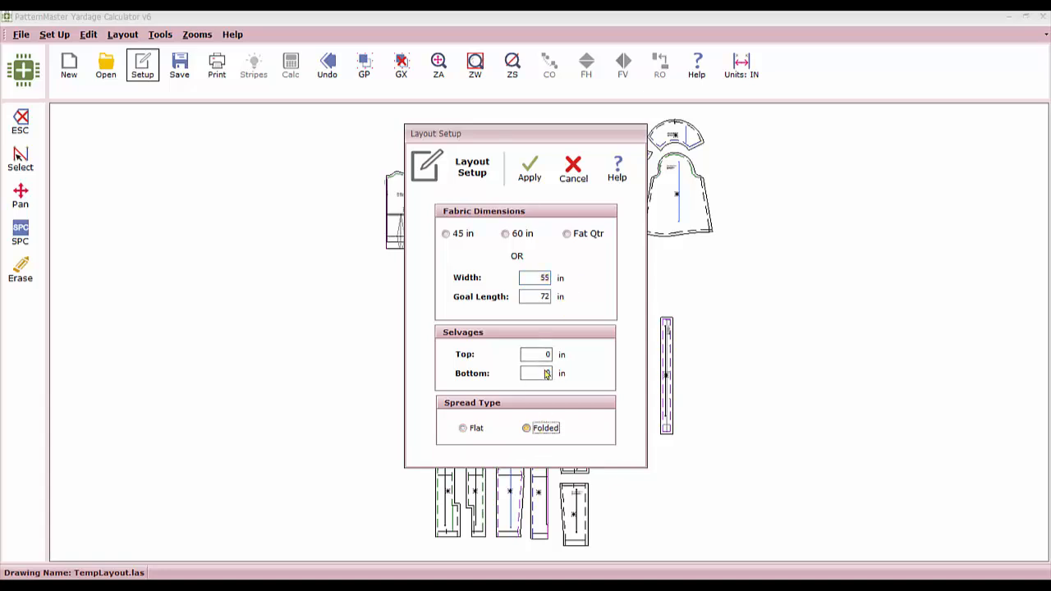
{"action": "left_click", "coordinate": [536, 179]}
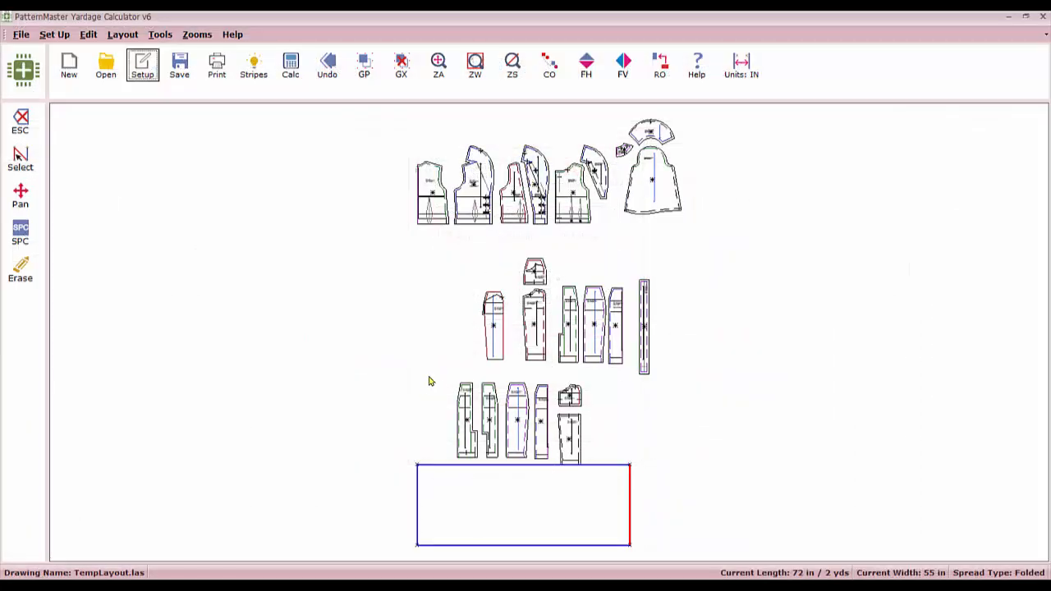
- Move the lowest row of pattern pieces off the fabric area to the empty space on its left
{"action": "left_click_drag", "start_coordinate": [429, 382], "coordinate": [597, 479]}
{"action": "mouse_move", "coordinate": [570, 439]}
{"action": "left_mouse_down"}
{"action": "mouse_move", "coordinate": [456, 439]}
{"action": "mouse_move", "coordinate": [359, 485]}
{"action": "mouse_move", "coordinate": [373, 517]}
{"action": "mouse_move", "coordinate": [365, 527]}
{"action": "left_mouse_up"}
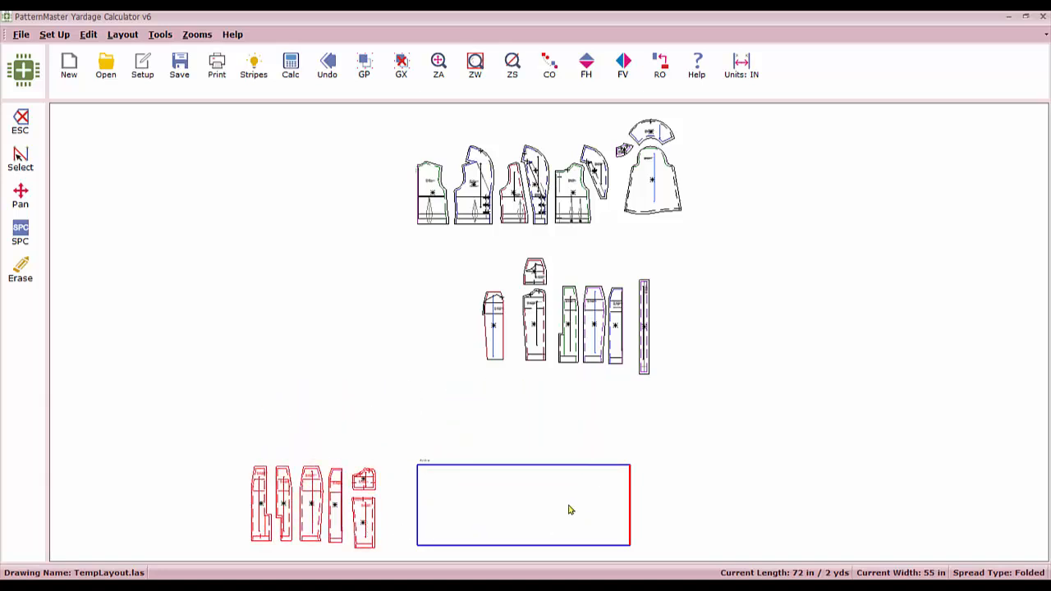
- Move the middle row of pieces down to just above the fabric, and set three bodice-section pieces from the top row aside beyond the set-aside group
{"action": "left_click_drag", "start_coordinate": [467, 250], "coordinate": [715, 413]}
{"action": "left_click_drag", "start_coordinate": [594, 351], "coordinate": [544, 437]}
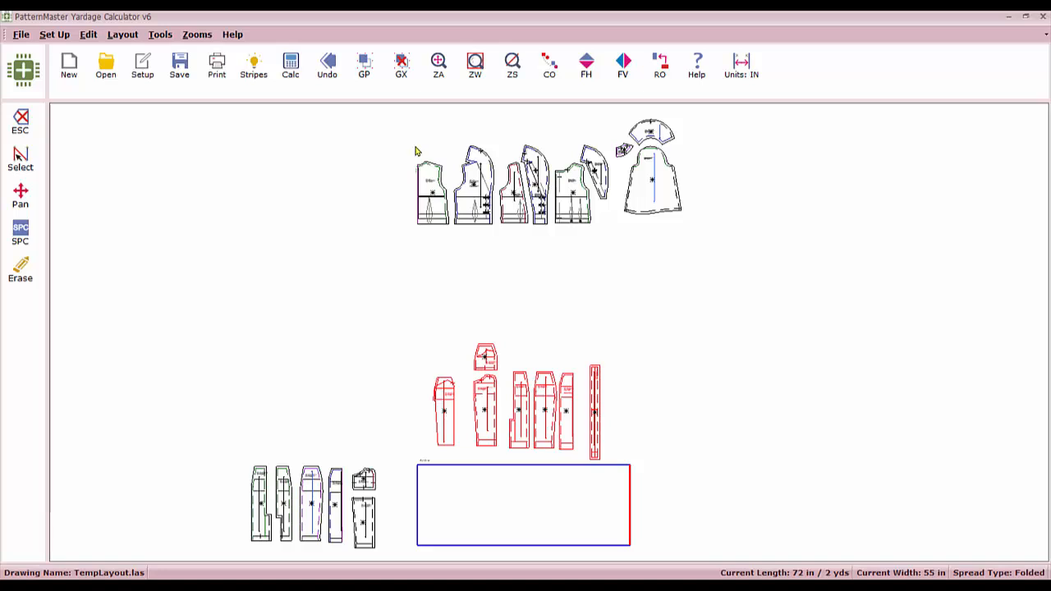
{"action": "left_click", "coordinate": [600, 170]}
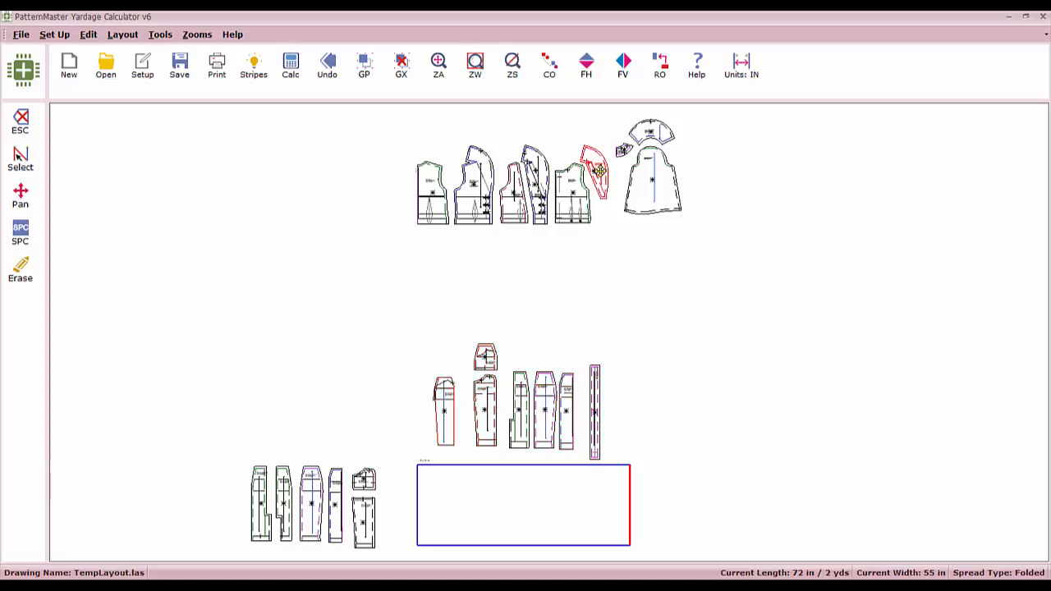
{"action": "left_click_drag", "start_coordinate": [600, 169], "coordinate": [223, 498]}
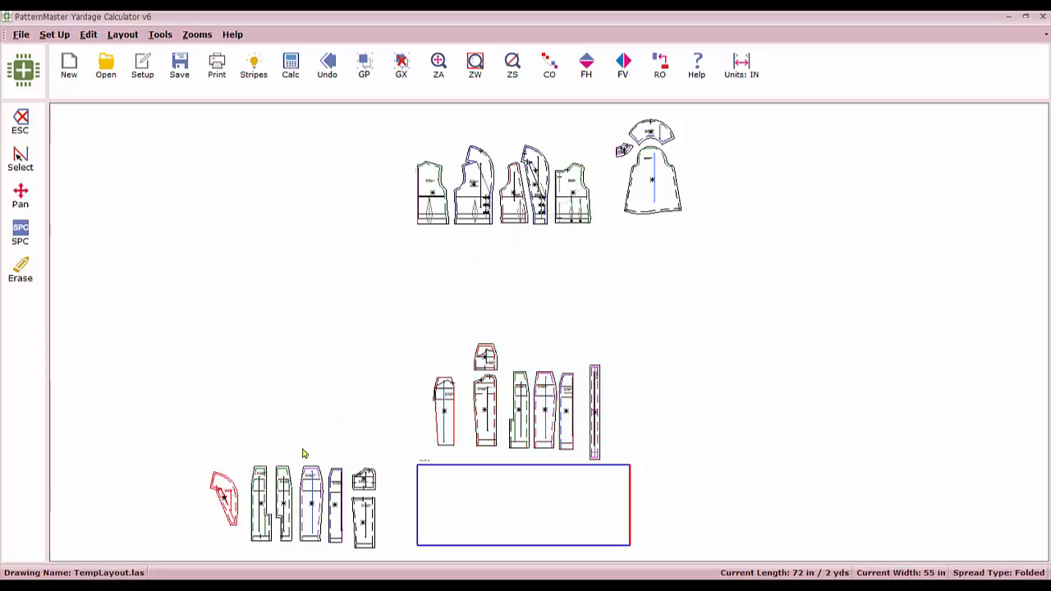
{"action": "left_click", "coordinate": [581, 202]}
{"action": "left_click_drag", "start_coordinate": [581, 202], "coordinate": [191, 534]}
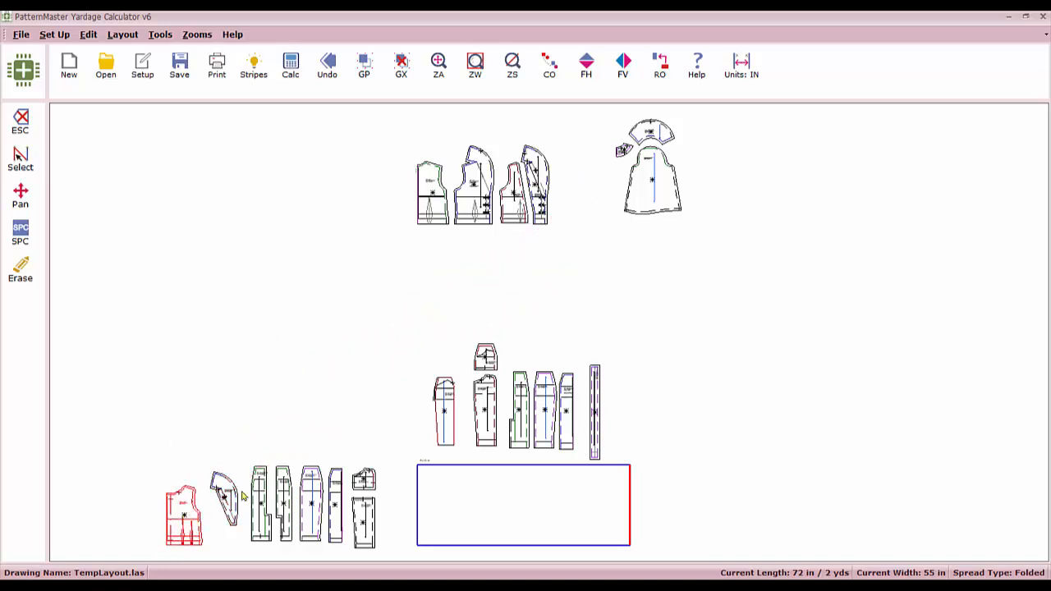
{"action": "left_click", "coordinate": [515, 212]}
{"action": "left_click_drag", "start_coordinate": [515, 212], "coordinate": [133, 533]}
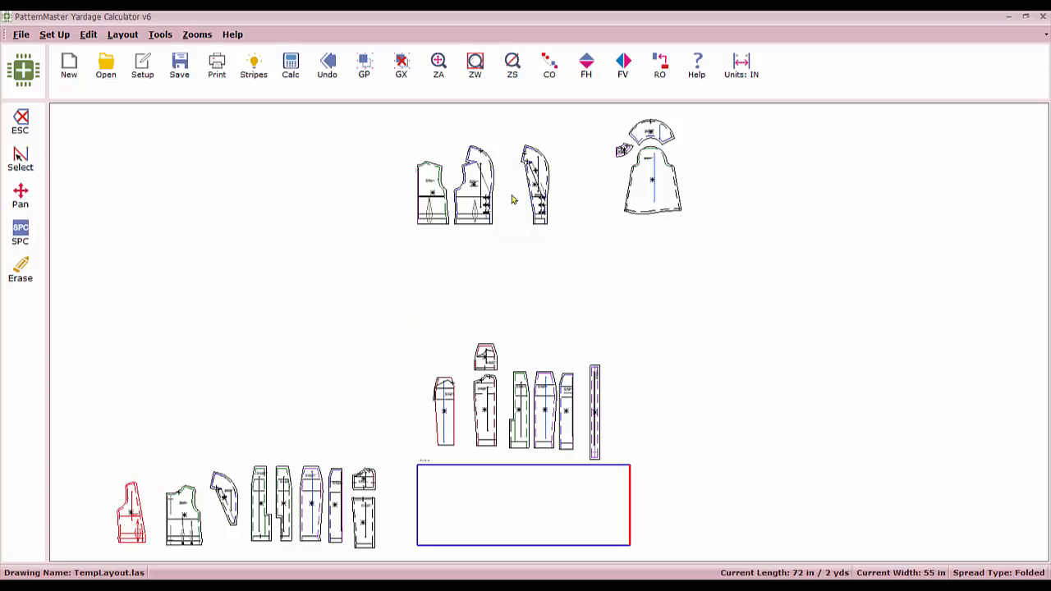
- Rotate the first bodice piece of the top row 90 degrees, flip it horizontally and place it against the foldline at the fabric's start
{"action": "left_click", "coordinate": [437, 213]}
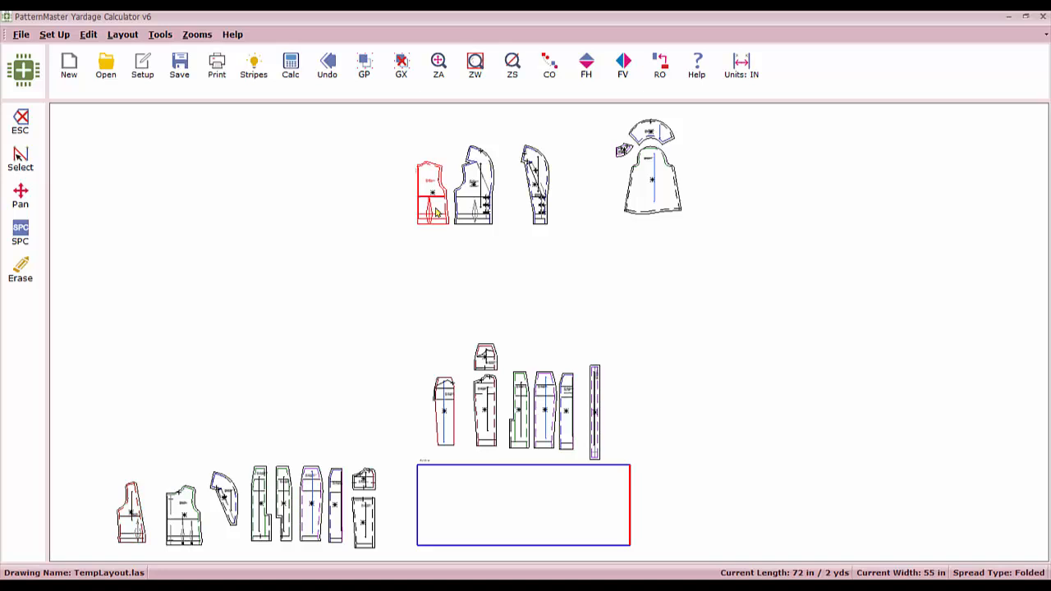
{"action": "left_click", "coordinate": [657, 69]}
{"action": "left_click", "coordinate": [657, 69]}
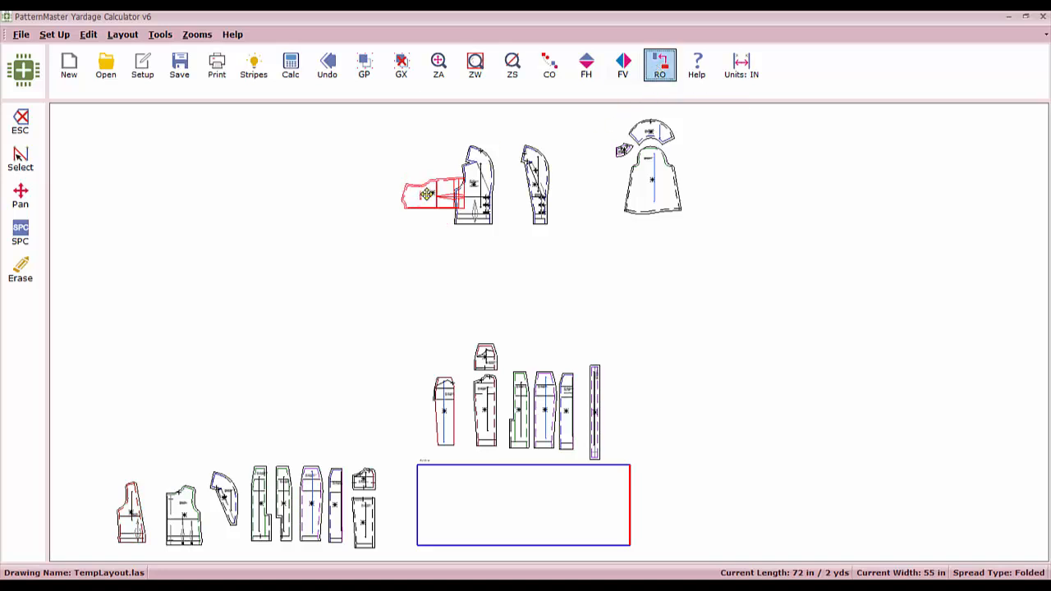
{"action": "left_click", "coordinate": [586, 66]}
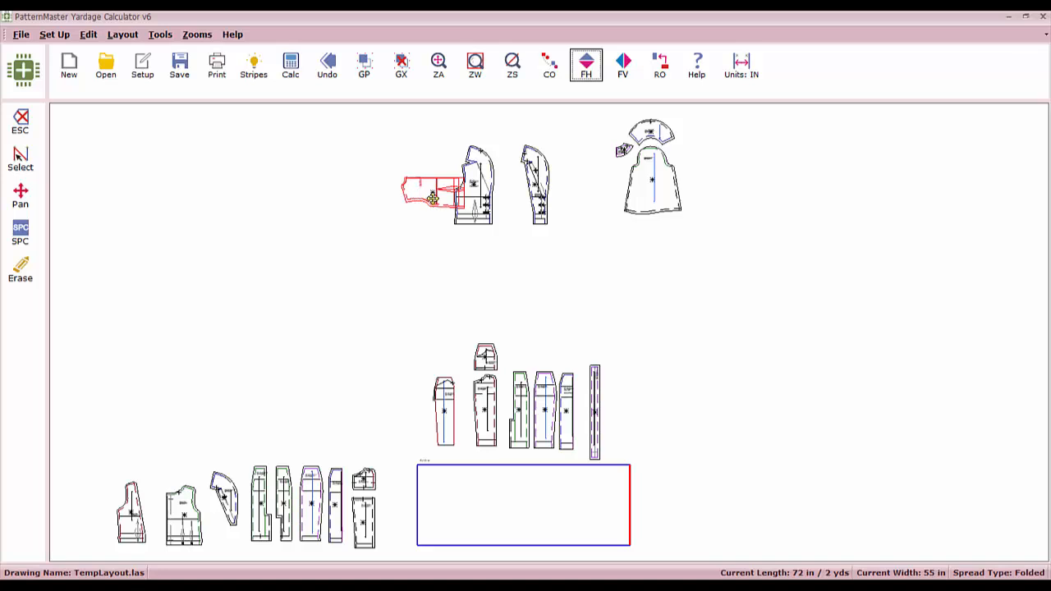
{"action": "left_click_drag", "start_coordinate": [432, 198], "coordinate": [450, 487]}
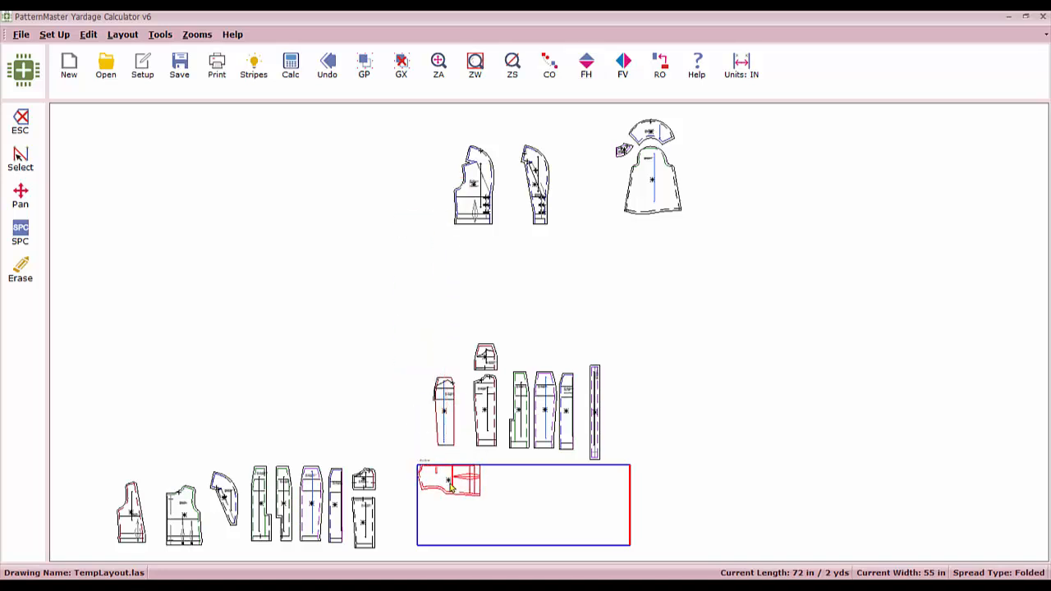
- Rotate and horizontally flip the small piece beside the large bell-shaped piece, and place it on the fabric beyond the bodice piece
{"action": "left_click", "coordinate": [624, 153]}
{"action": "left_click", "coordinate": [658, 67]}
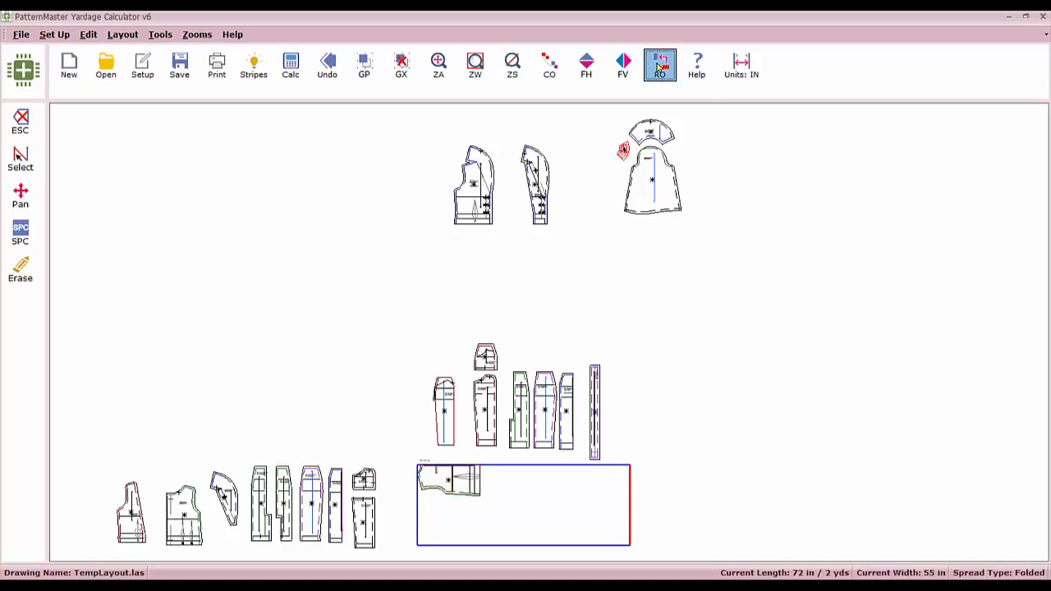
{"action": "left_click", "coordinate": [660, 67]}
{"action": "left_click", "coordinate": [588, 64]}
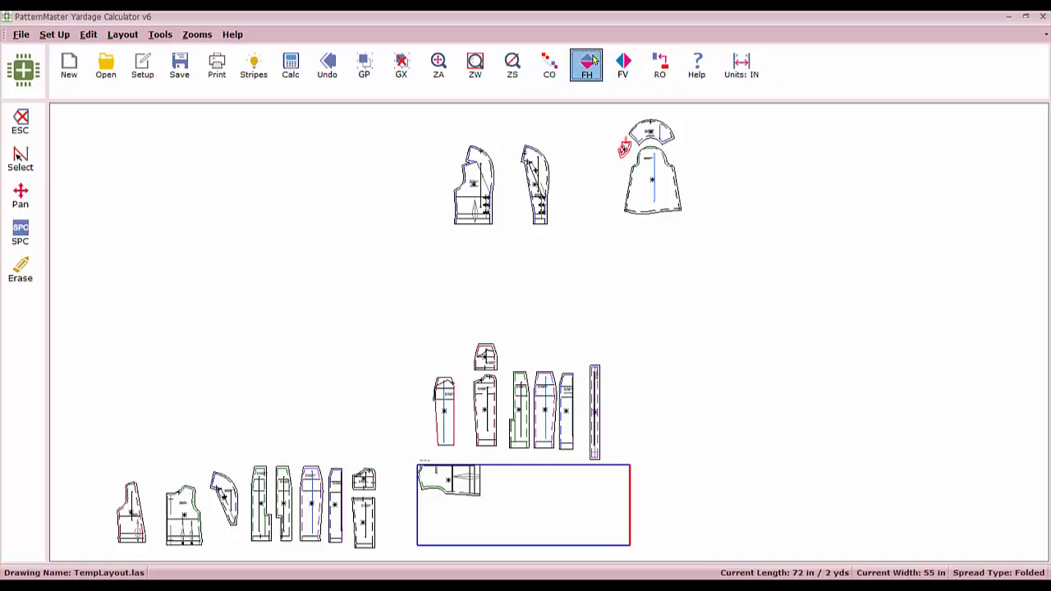
{"action": "mouse_move", "coordinate": [624, 150]}
{"action": "left_mouse_down"}
{"action": "mouse_move", "coordinate": [526, 476]}
{"action": "mouse_move", "coordinate": [503, 483]}
{"action": "left_mouse_up"}
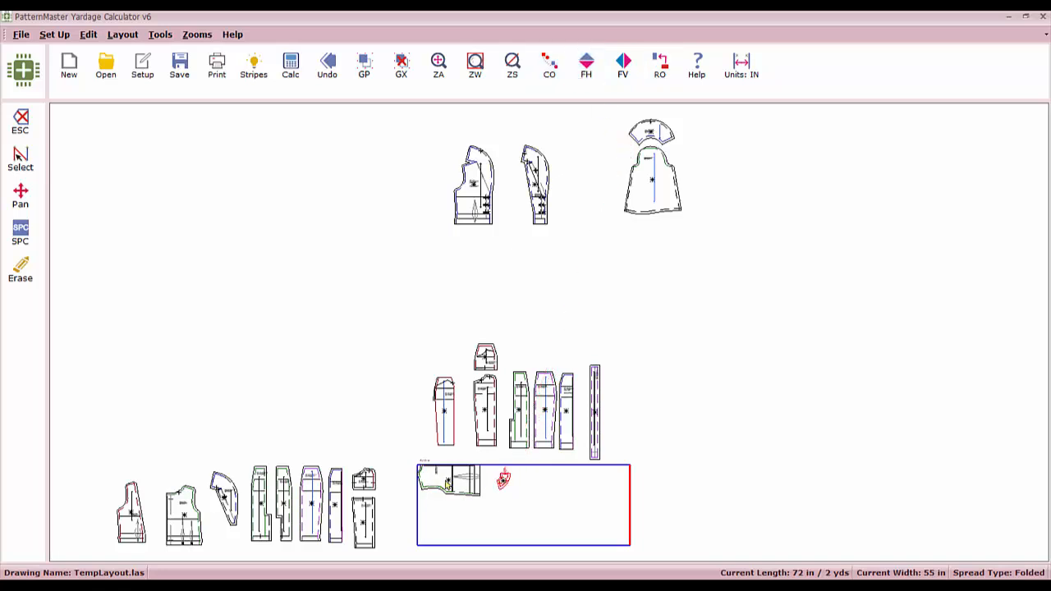
- Rearrange the two placed pieces so the small one sits in the corner at the foldline with the bodice piece close behind it
{"action": "left_click", "coordinate": [447, 485]}
{"action": "left_click", "coordinate": [458, 493]}
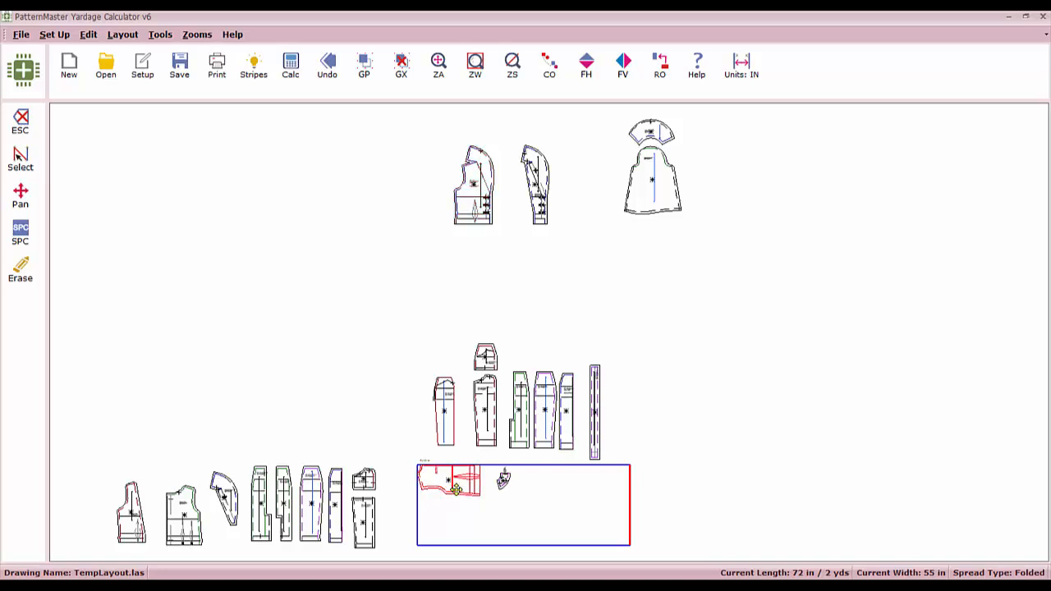
{"action": "mouse_move", "coordinate": [458, 493]}
{"action": "left_mouse_down"}
{"action": "mouse_move", "coordinate": [507, 487]}
{"action": "mouse_move", "coordinate": [429, 471]}
{"action": "left_mouse_up"}
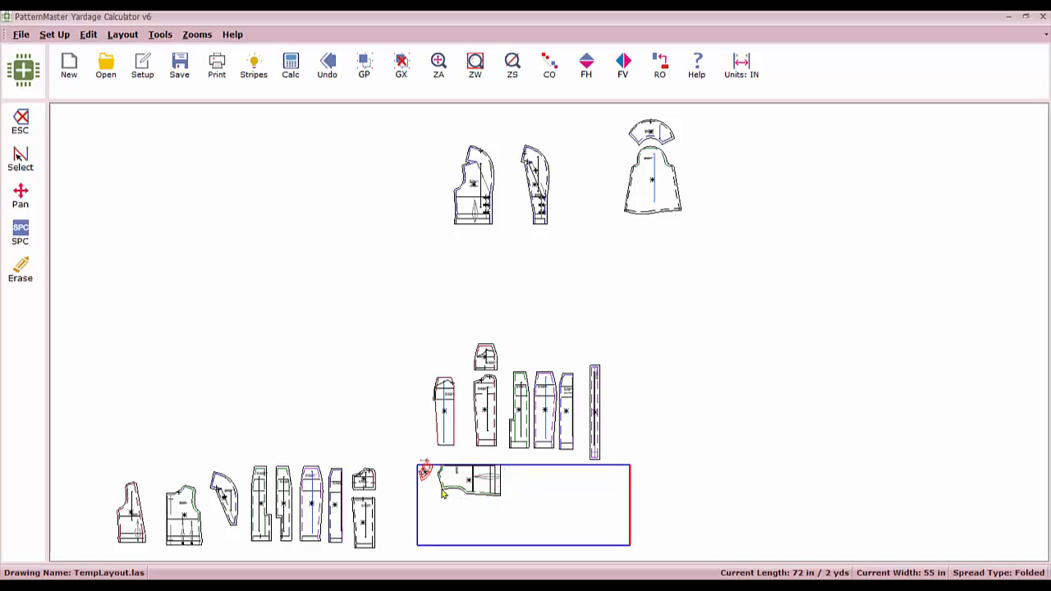
{"action": "scroll", "coordinate": [442, 492], "scroll_direction": "up", "scroll_amount": 4}
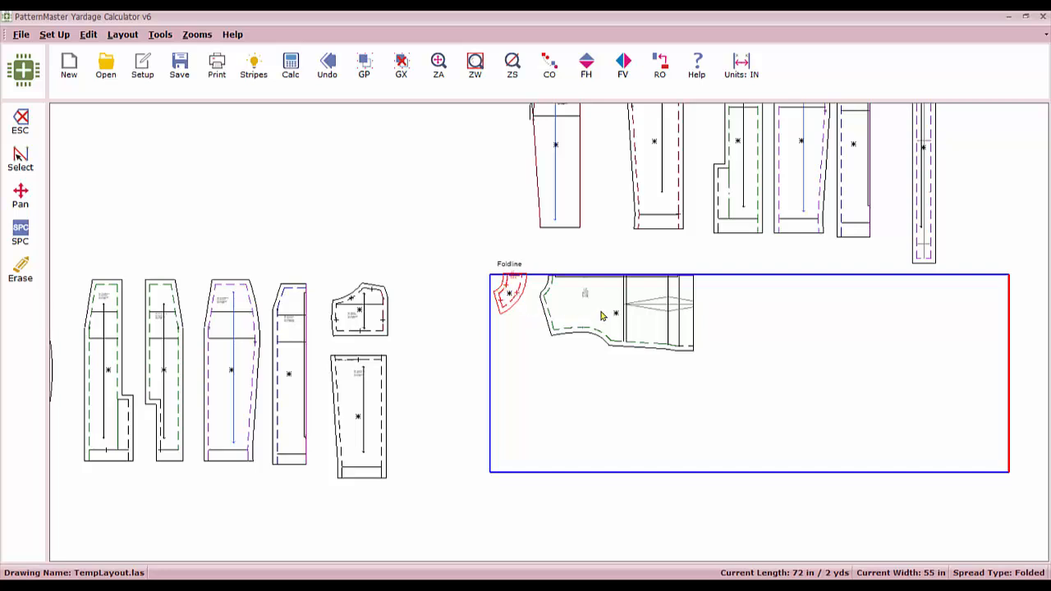
{"action": "left_click_drag", "start_coordinate": [602, 316], "coordinate": [629, 312]}
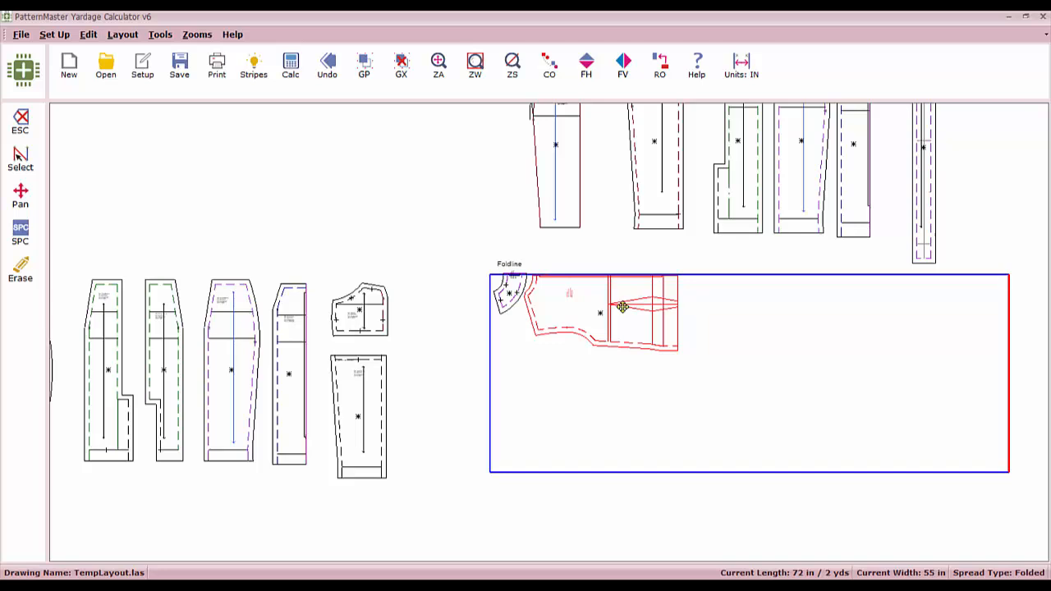
{"action": "scroll", "coordinate": [621, 307], "scroll_direction": "down", "scroll_amount": 2}
{"action": "scroll", "coordinate": [549, 331], "scroll_direction": "down", "scroll_amount": 1}
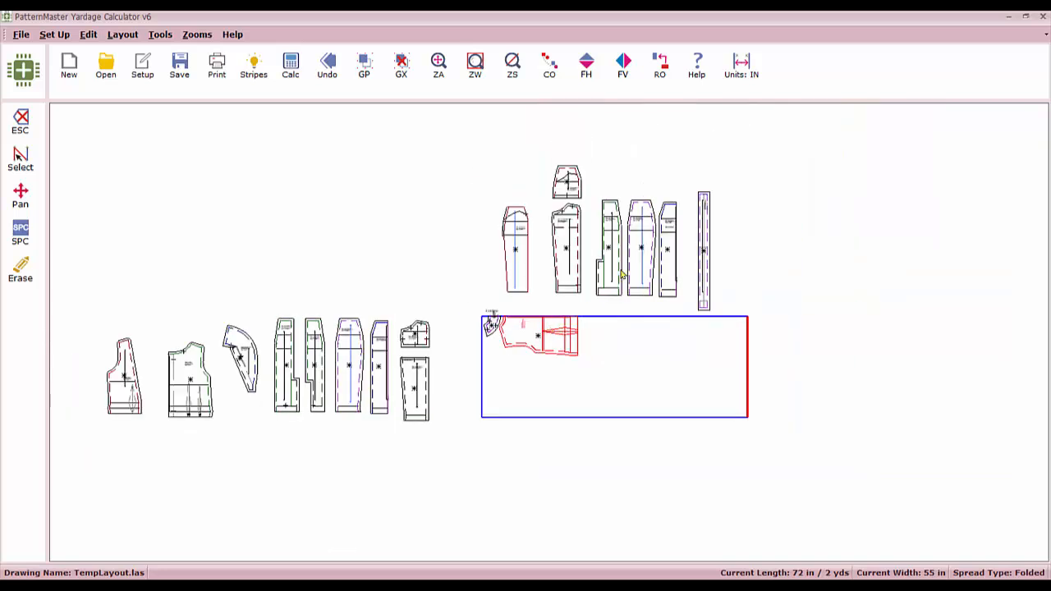
- Turn the short panel and the narrow straight panel lengthwise, placing the short one below the bodice piece and the narrow one along the foldline after it
{"action": "left_click", "coordinate": [570, 187]}
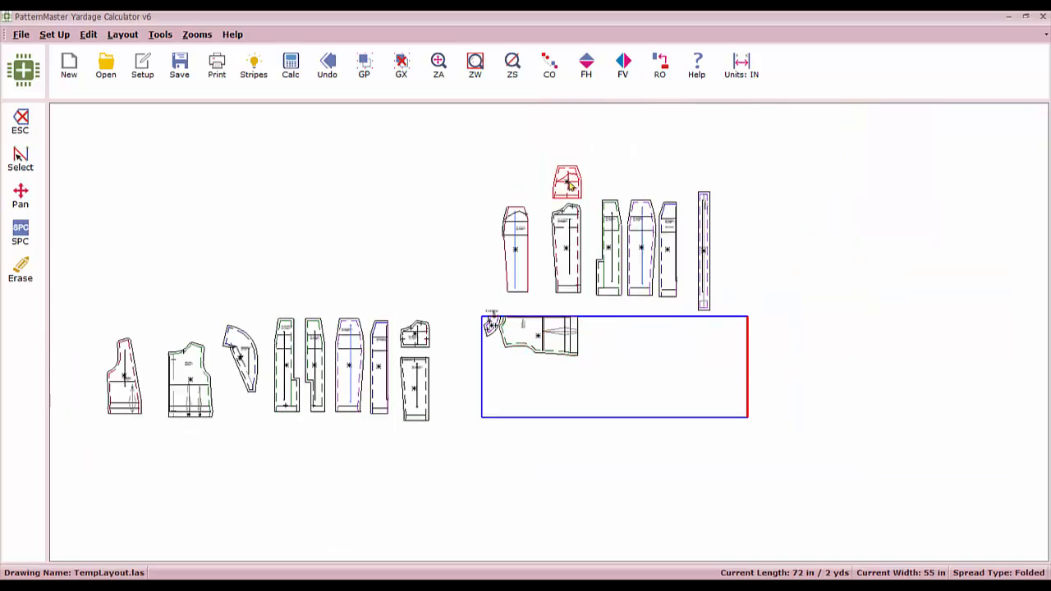
{"action": "left_click", "coordinate": [661, 64]}
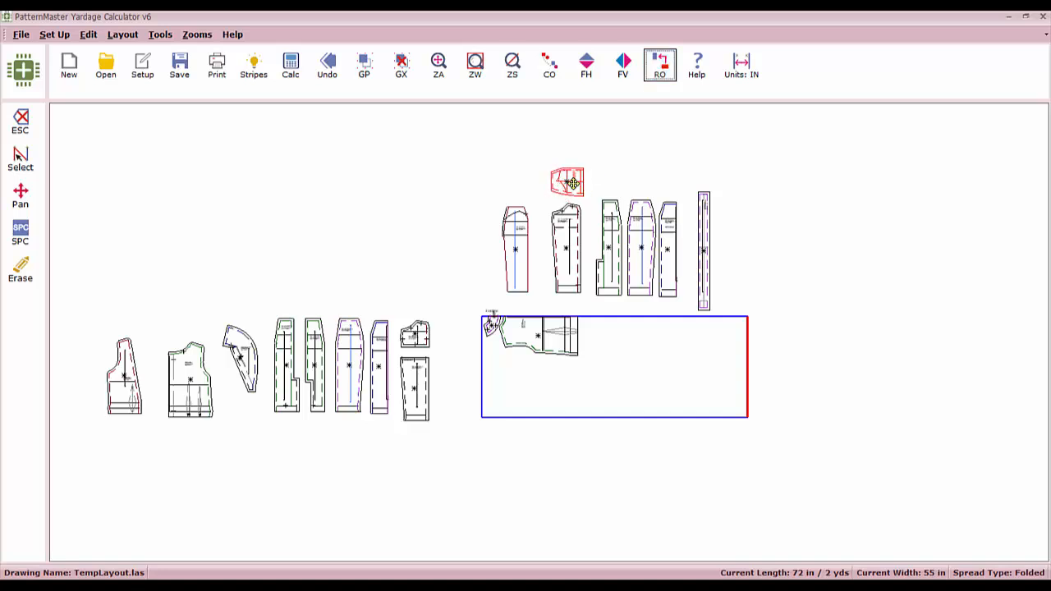
{"action": "mouse_move", "coordinate": [573, 182]}
{"action": "left_mouse_down"}
{"action": "mouse_move", "coordinate": [496, 332]}
{"action": "mouse_move", "coordinate": [510, 370]}
{"action": "left_mouse_up"}
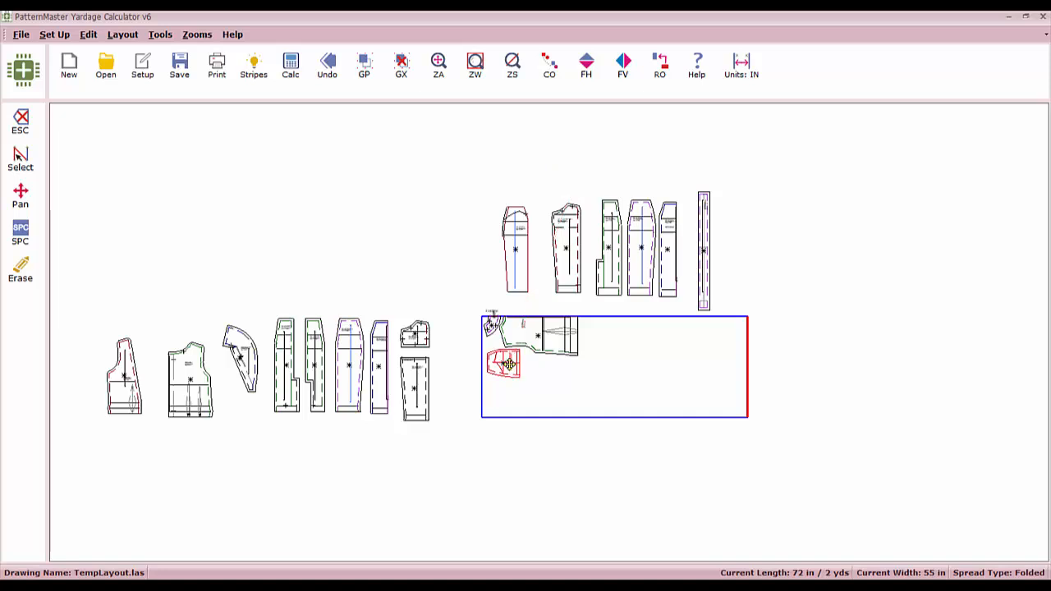
{"action": "left_click", "coordinate": [673, 274]}
{"action": "left_click", "coordinate": [659, 64]}
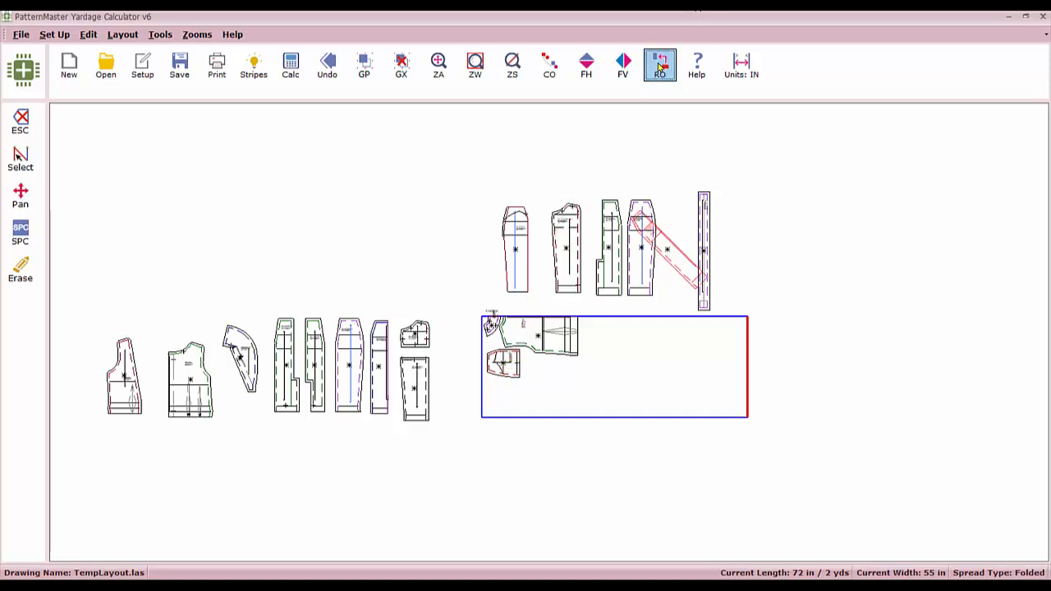
{"action": "left_click_drag", "start_coordinate": [674, 251], "coordinate": [638, 329]}
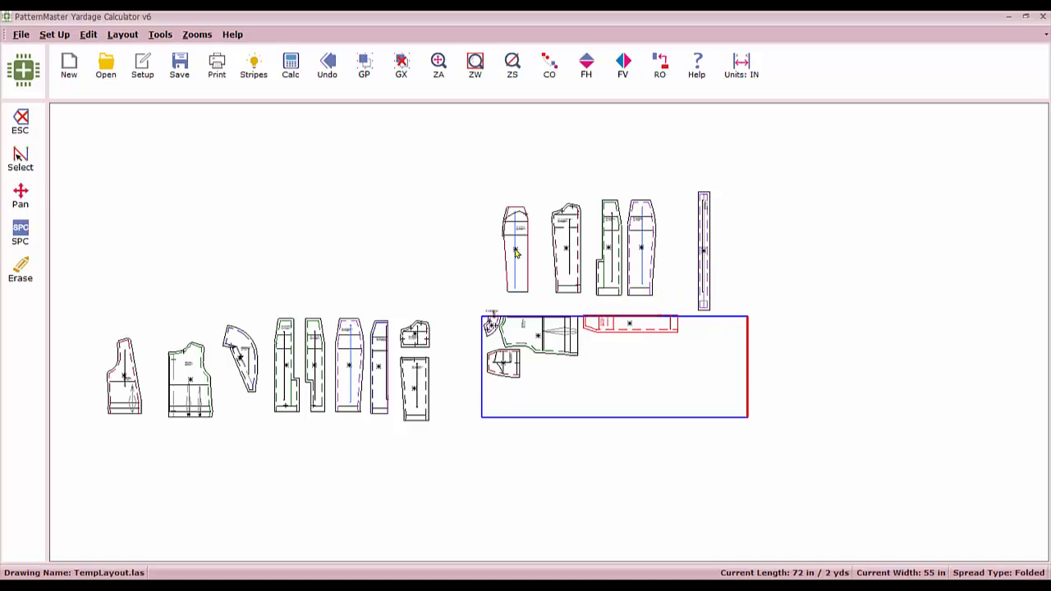
- Turn the long strip and the wide leg panel lengthwise, placing the strip along the edge opposite the foldline and the panel just above it
{"action": "left_click", "coordinate": [704, 250]}
{"action": "left_click", "coordinate": [657, 74]}
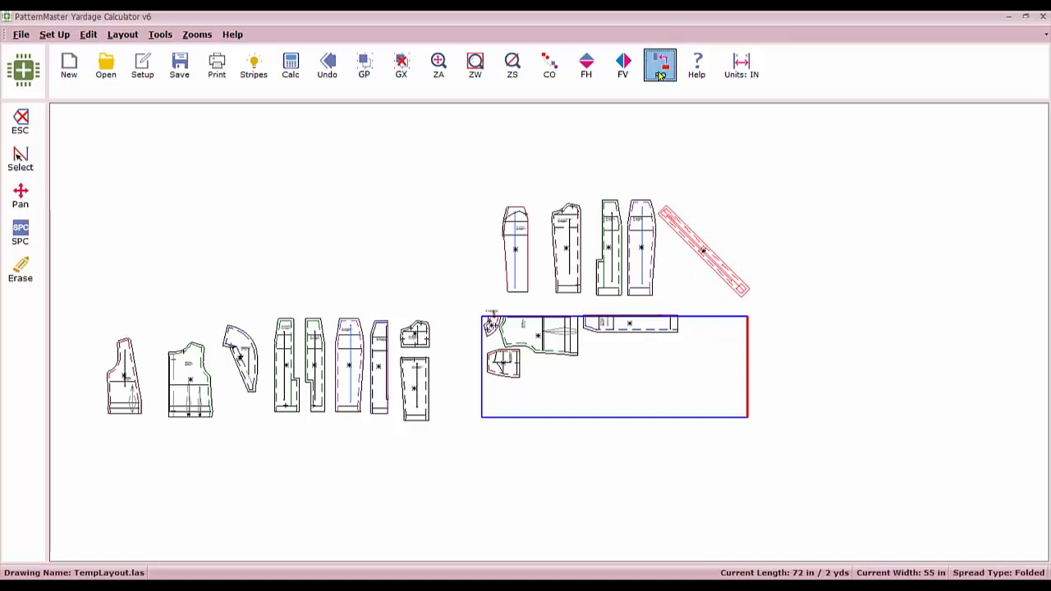
{"action": "left_click", "coordinate": [658, 74]}
{"action": "mouse_move", "coordinate": [703, 250]}
{"action": "left_mouse_down"}
{"action": "mouse_move", "coordinate": [634, 347]}
{"action": "mouse_move", "coordinate": [559, 407]}
{"action": "mouse_move", "coordinate": [540, 409]}
{"action": "left_mouse_up"}
{"action": "left_click", "coordinate": [647, 265]}
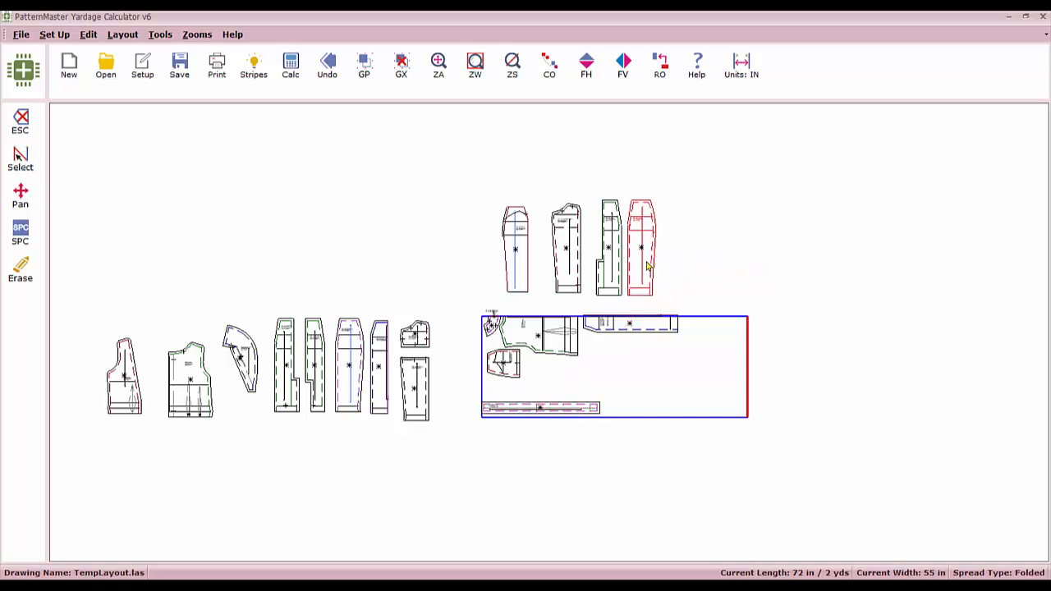
{"action": "left_click", "coordinate": [660, 64]}
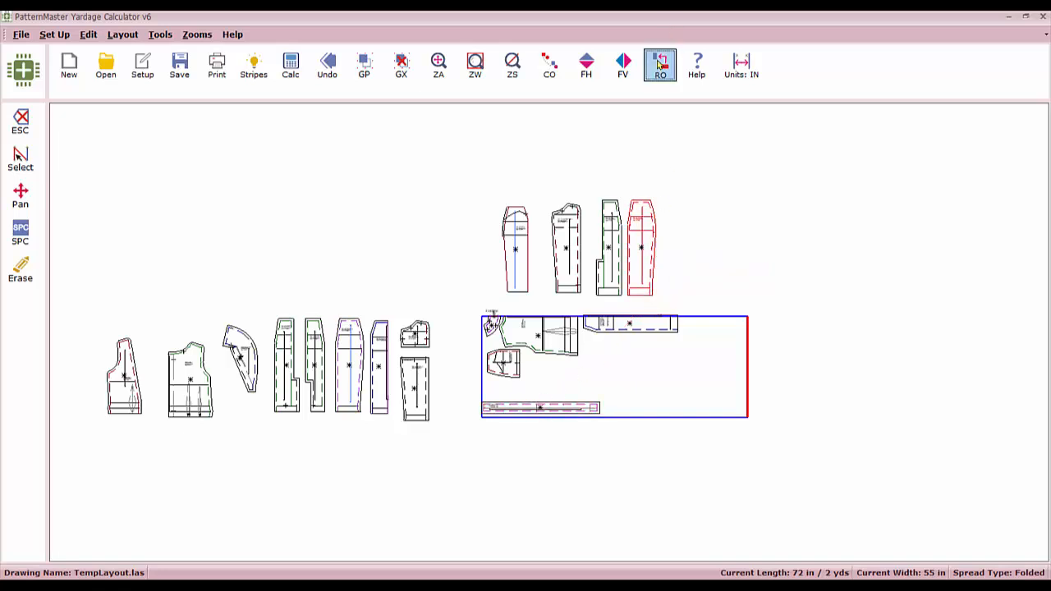
{"action": "left_click", "coordinate": [646, 259]}
{"action": "mouse_move", "coordinate": [645, 260]}
{"action": "left_mouse_down"}
{"action": "mouse_move", "coordinate": [623, 368]}
{"action": "mouse_move", "coordinate": [577, 392]}
{"action": "left_mouse_up"}
- Rotate the stepped-edge leg panel 90 degrees, flip it horizontally and place it directly below the narrow panel on the foldline
{"action": "left_click", "coordinate": [612, 253]}
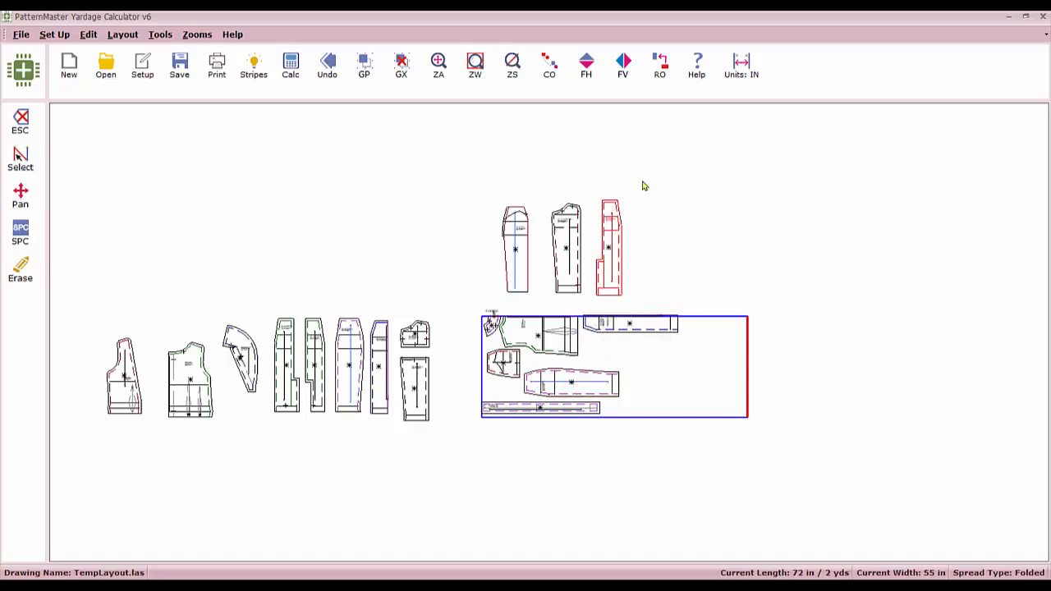
{"action": "left_click", "coordinate": [662, 66]}
{"action": "left_click", "coordinate": [662, 66]}
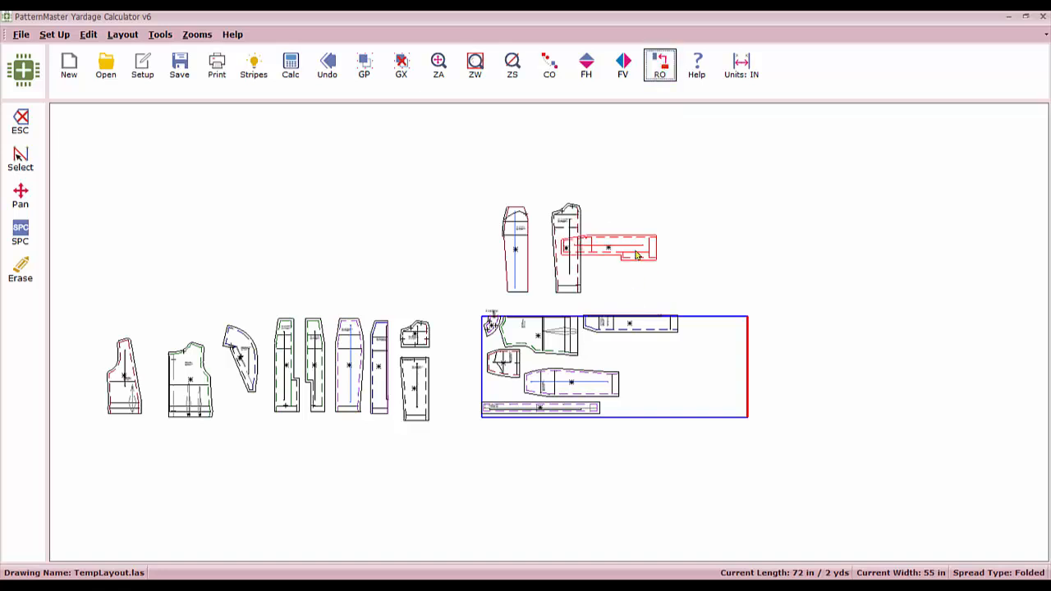
{"action": "left_click", "coordinate": [586, 66]}
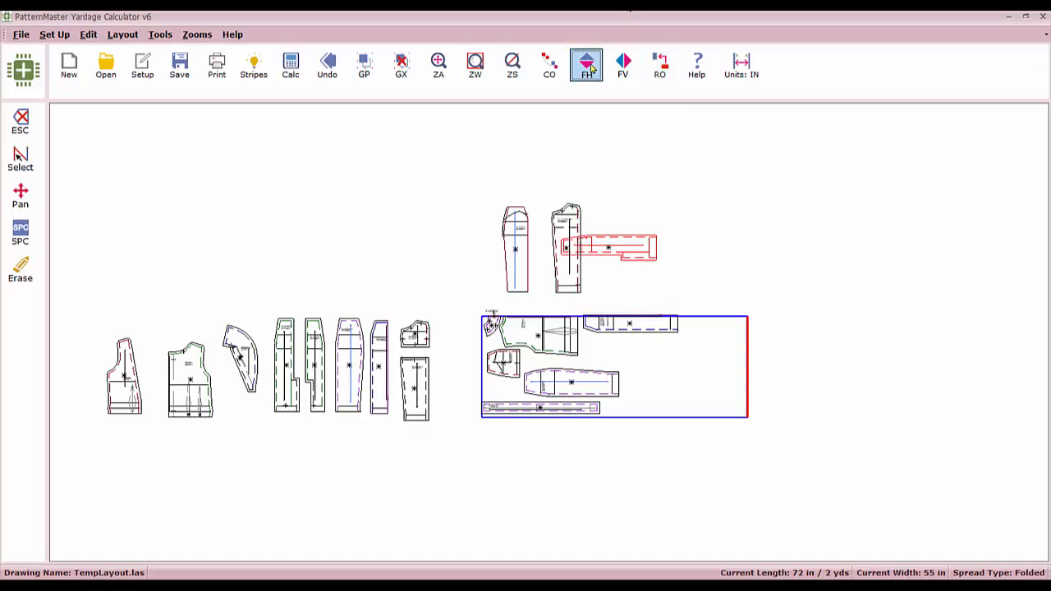
{"action": "left_click_drag", "start_coordinate": [630, 250], "coordinate": [649, 352]}
{"action": "left_click", "coordinate": [626, 246]}
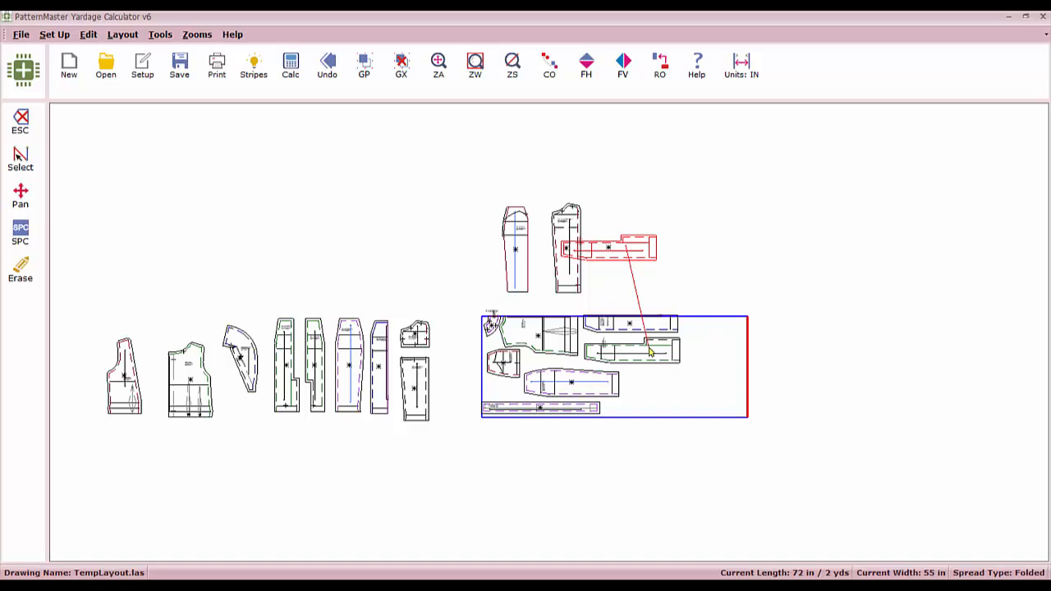
- Turn the last two leg panels lengthwise, placing one after the wide leg panel and the other along the foldline across the fabric's end
{"action": "left_click", "coordinate": [569, 246]}
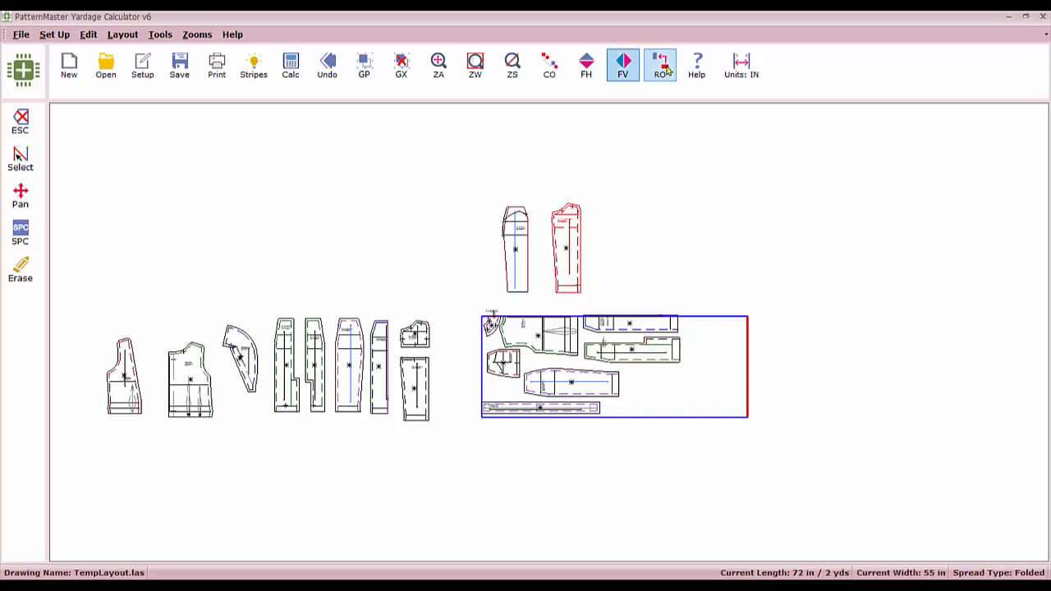
{"action": "left_click", "coordinate": [660, 66]}
{"action": "mouse_move", "coordinate": [566, 247]}
{"action": "left_mouse_down"}
{"action": "mouse_move", "coordinate": [616, 307]}
{"action": "mouse_move", "coordinate": [634, 369]}
{"action": "mouse_move", "coordinate": [668, 383]}
{"action": "left_mouse_up"}
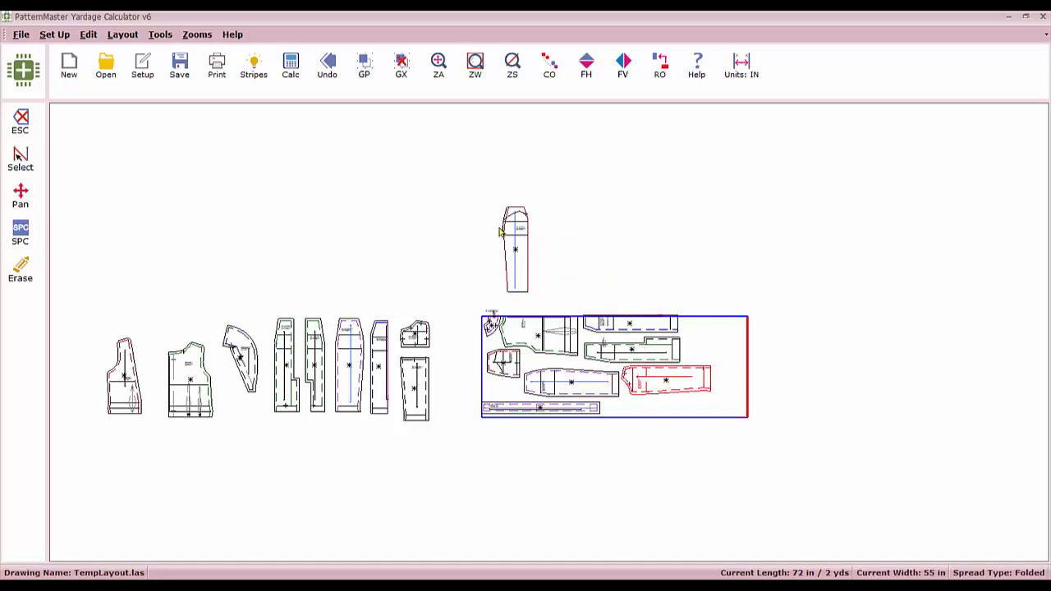
{"action": "left_click", "coordinate": [524, 230]}
{"action": "left_click", "coordinate": [660, 65]}
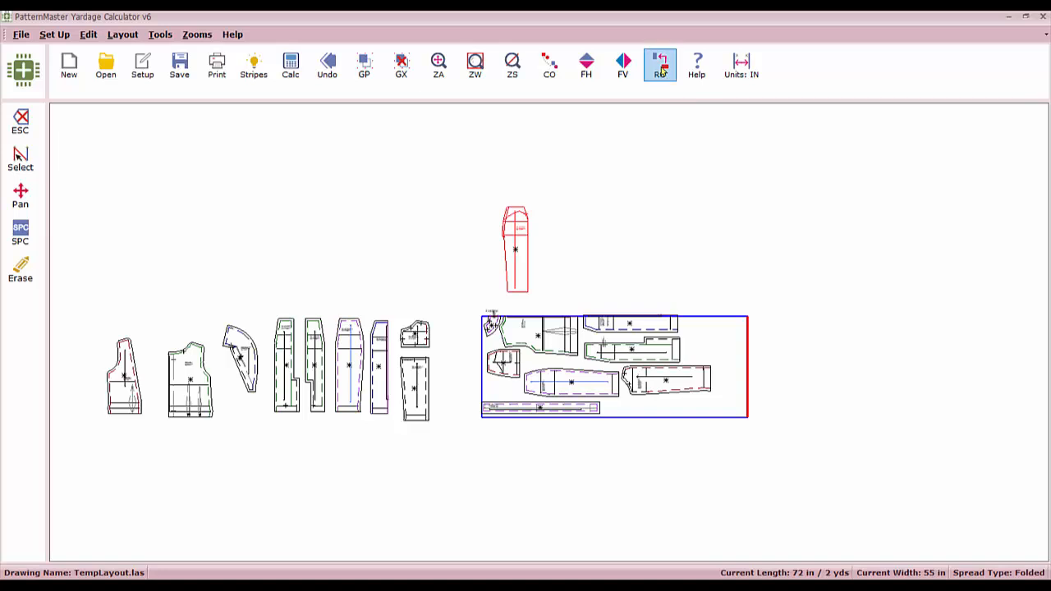
{"action": "mouse_move", "coordinate": [518, 248]}
{"action": "left_mouse_down"}
{"action": "mouse_move", "coordinate": [561, 282]}
{"action": "mouse_move", "coordinate": [735, 332]}
{"action": "left_mouse_up"}
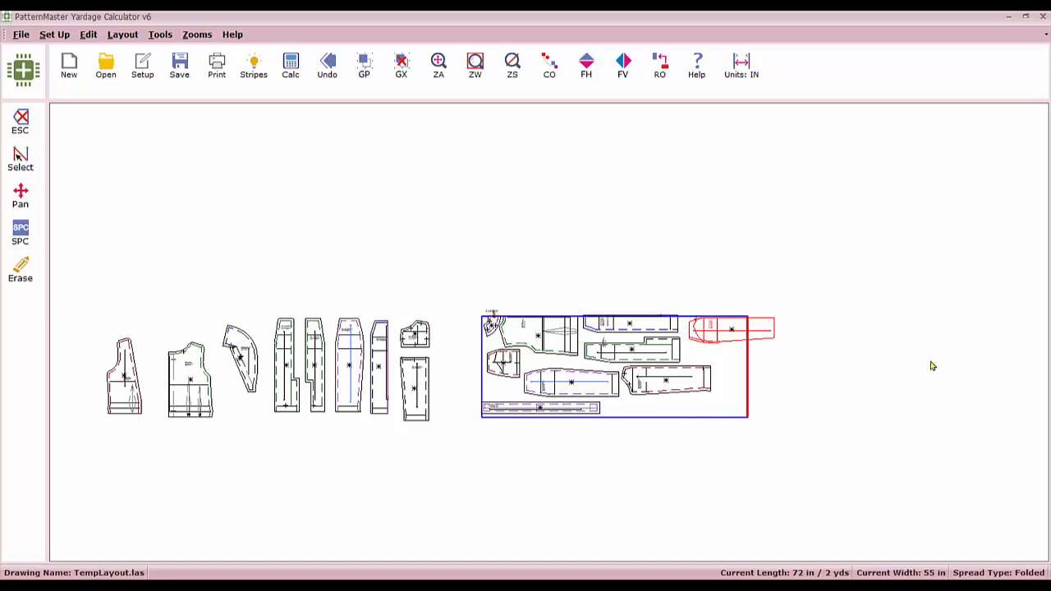
- Recalculate the fabric length, and turn the flared sleeve piece lengthwise and place it across the fabric's end after the last leg panel
{"action": "left_click", "coordinate": [292, 65]}
{"action": "left_click", "coordinate": [659, 66]}
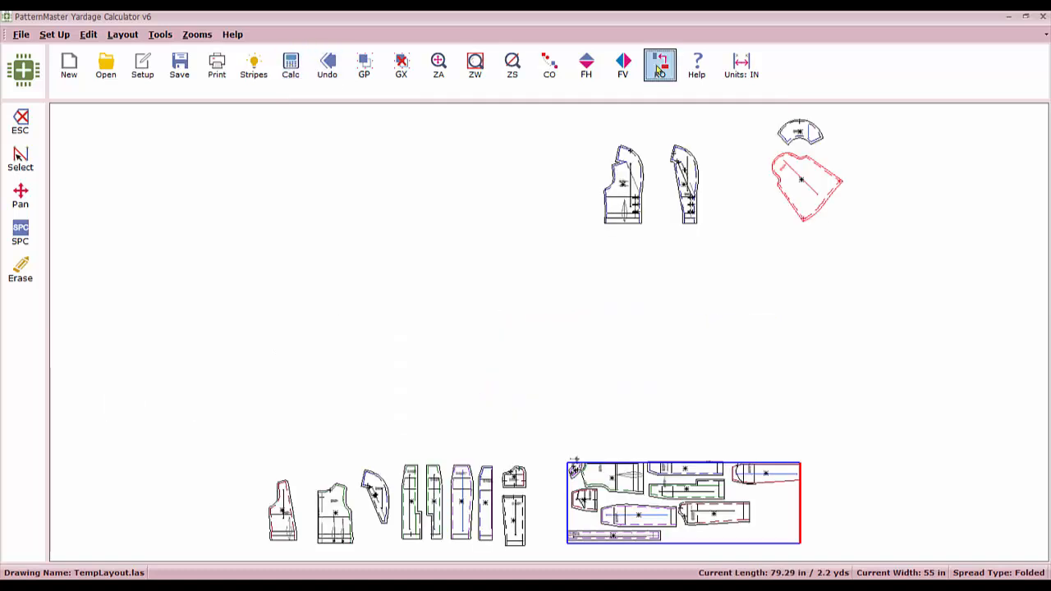
{"action": "left_click", "coordinate": [801, 185]}
{"action": "mouse_move", "coordinate": [811, 187]}
{"action": "left_mouse_down"}
{"action": "mouse_move", "coordinate": [826, 436]}
{"action": "mouse_move", "coordinate": [803, 532]}
{"action": "mouse_move", "coordinate": [745, 535]}
{"action": "mouse_move", "coordinate": [768, 524]}
{"action": "left_mouse_up"}
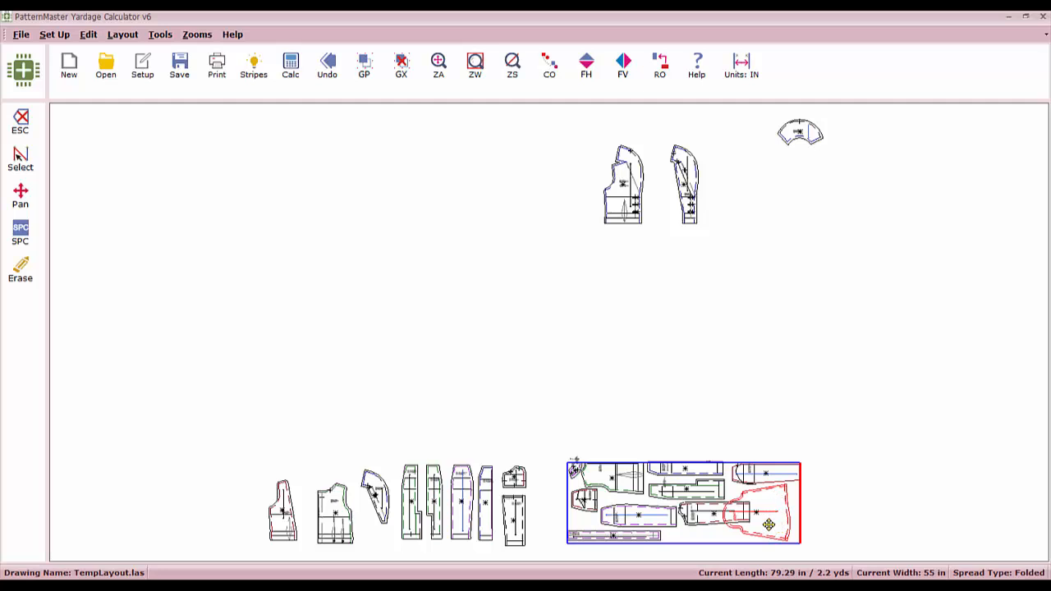
{"action": "left_click_drag", "start_coordinate": [769, 525], "coordinate": [801, 534]}
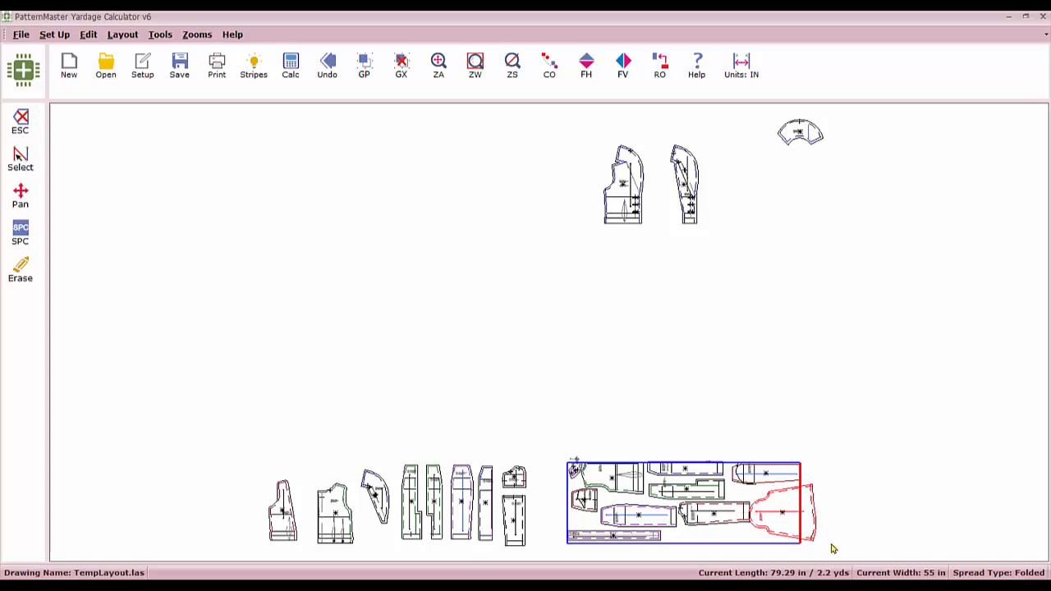
- Turn the narrow curved front facing lengthwise, flip it end to end and place it just past the fabric's end near the foldline
{"action": "left_click", "coordinate": [688, 203]}
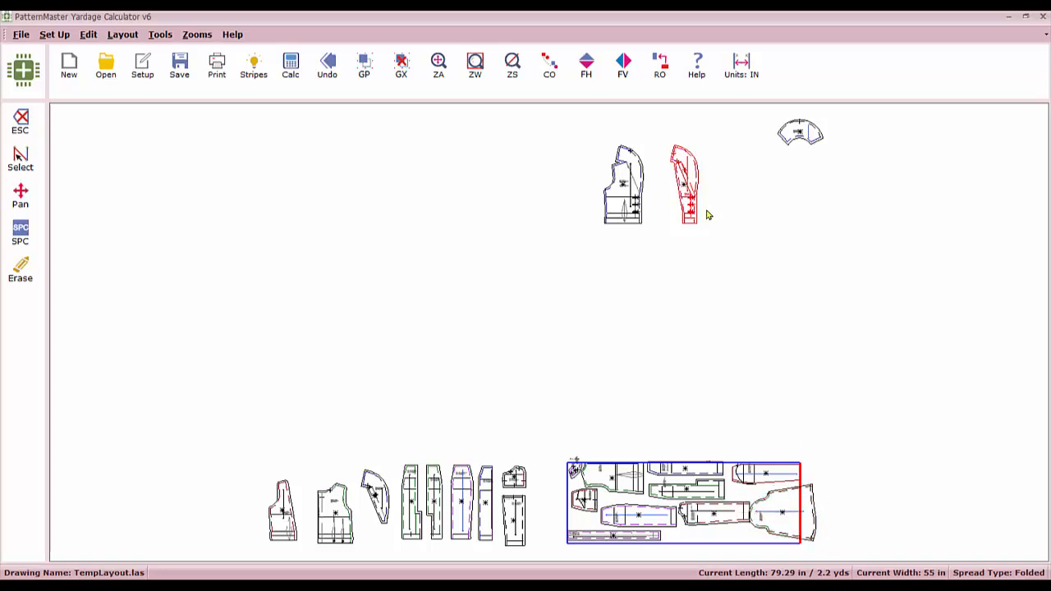
{"action": "left_click", "coordinate": [662, 65]}
{"action": "left_click", "coordinate": [662, 66]}
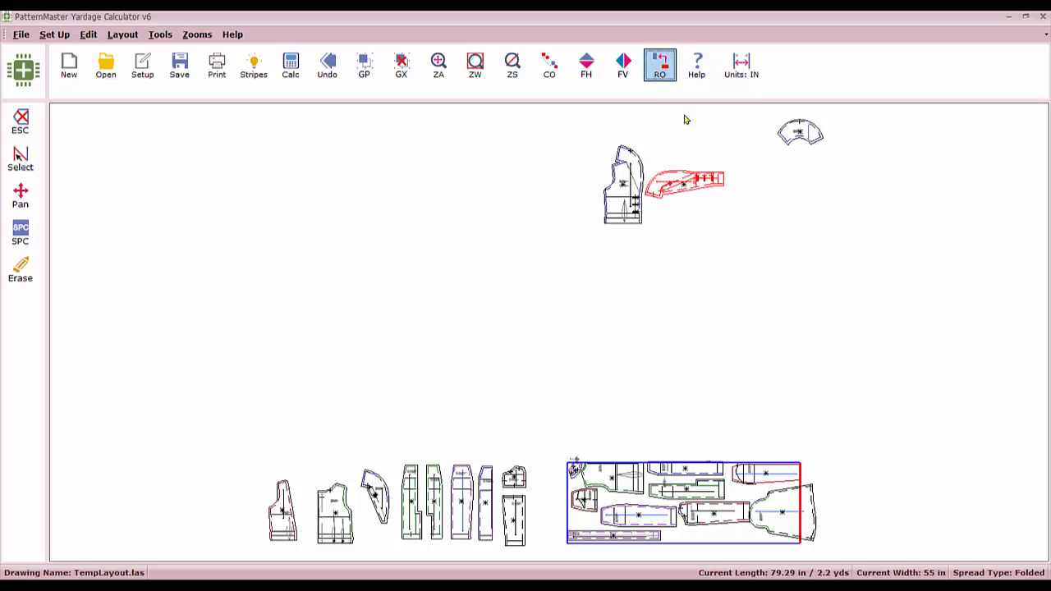
{"action": "mouse_move", "coordinate": [686, 182]}
{"action": "left_mouse_down"}
{"action": "mouse_move", "coordinate": [699, 232]}
{"action": "mouse_move", "coordinate": [834, 473]}
{"action": "mouse_move", "coordinate": [846, 470]}
{"action": "mouse_move", "coordinate": [800, 487]}
{"action": "mouse_move", "coordinate": [875, 484]}
{"action": "left_mouse_up"}
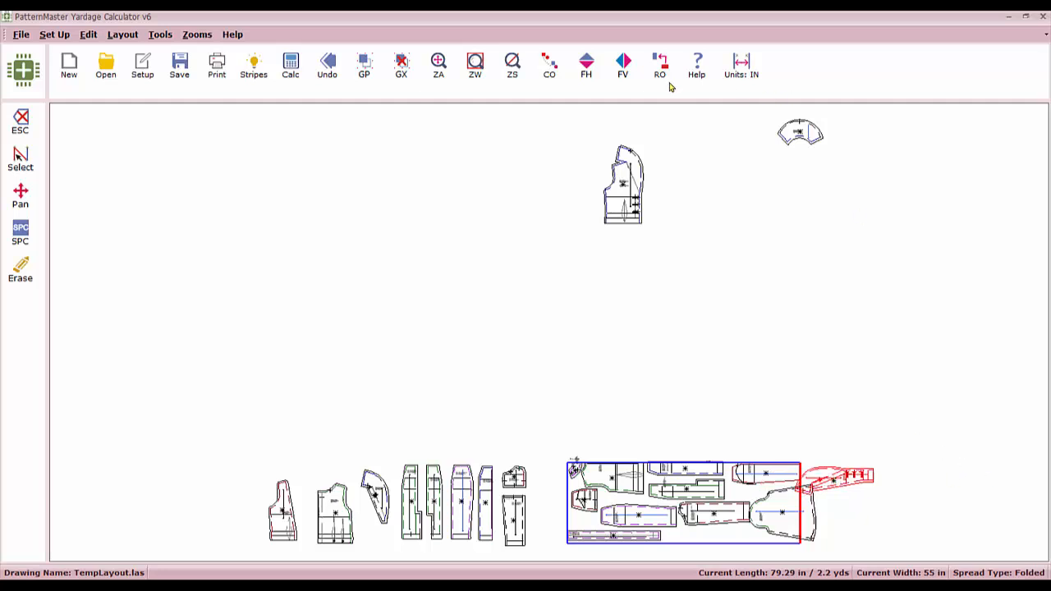
{"action": "left_click", "coordinate": [623, 67]}
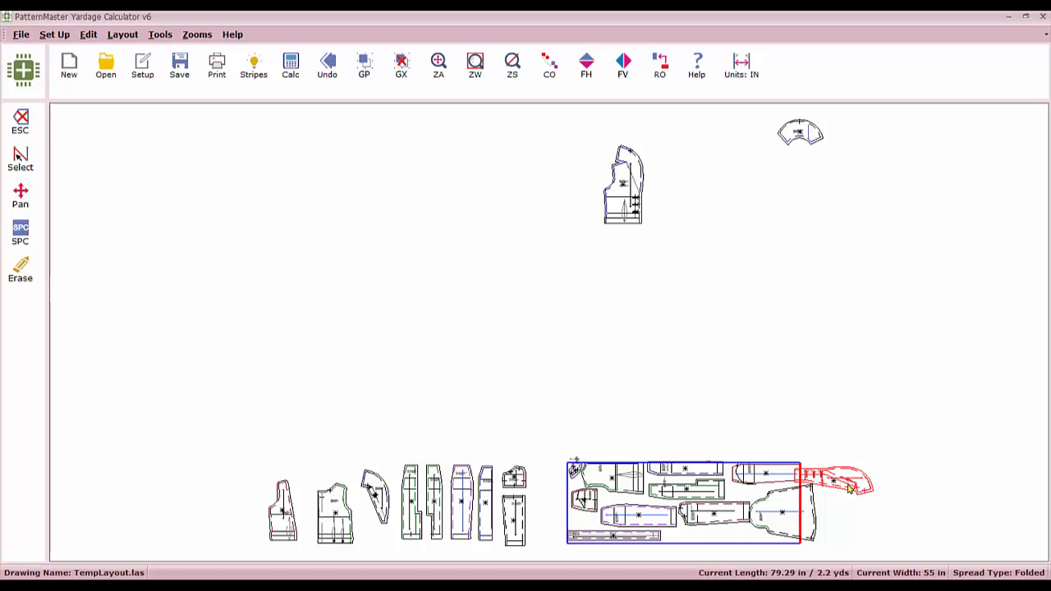
{"action": "left_click_drag", "start_coordinate": [848, 485], "coordinate": [866, 478]}
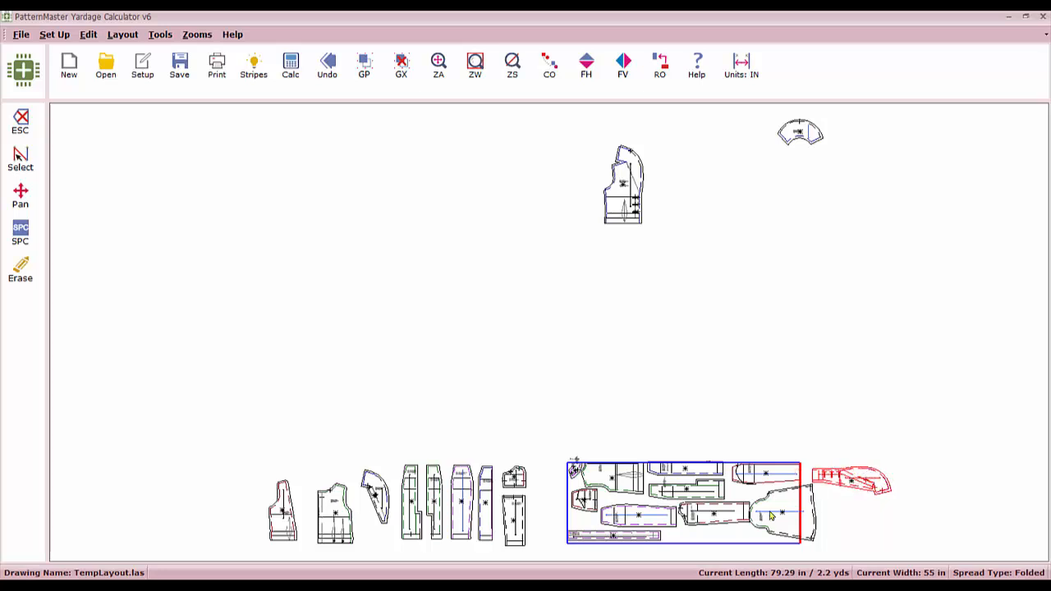
- Move the panel before the flared sleeve piece off the fabric and shift the sleeve piece slightly farther past the fabric's end
{"action": "left_click", "coordinate": [716, 514]}
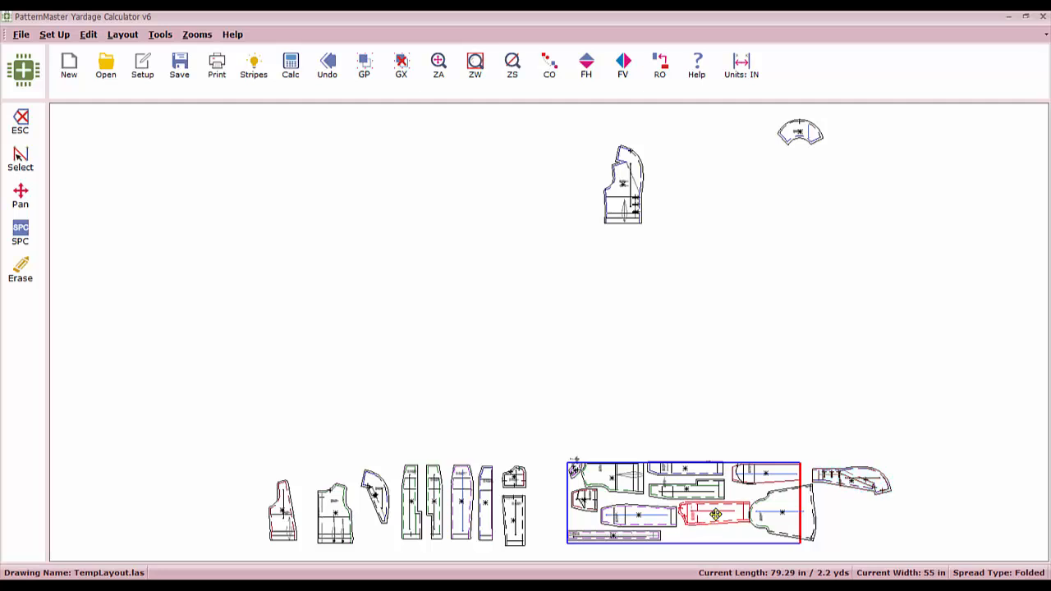
{"action": "left_click_drag", "start_coordinate": [716, 514], "coordinate": [720, 427]}
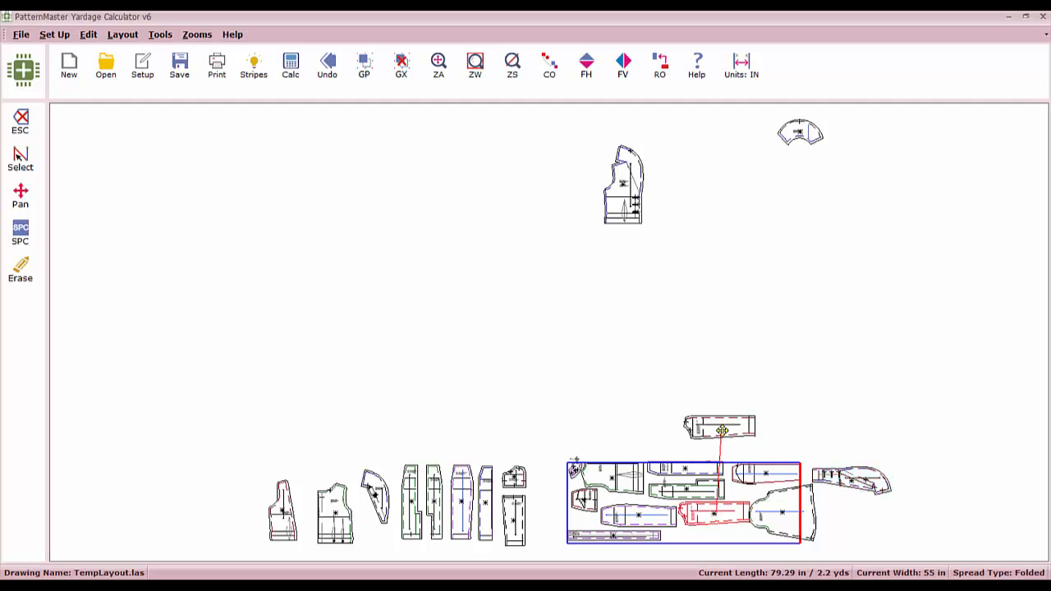
{"action": "left_click", "coordinate": [765, 524]}
{"action": "left_click_drag", "start_coordinate": [760, 526], "coordinate": [736, 528]}
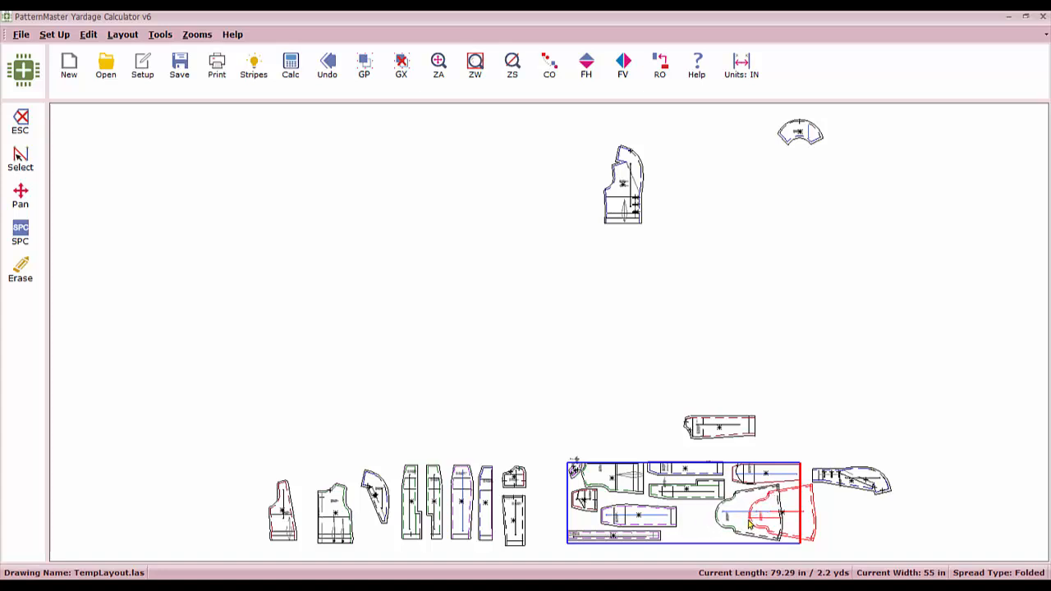
{"action": "left_click", "coordinate": [749, 526]}
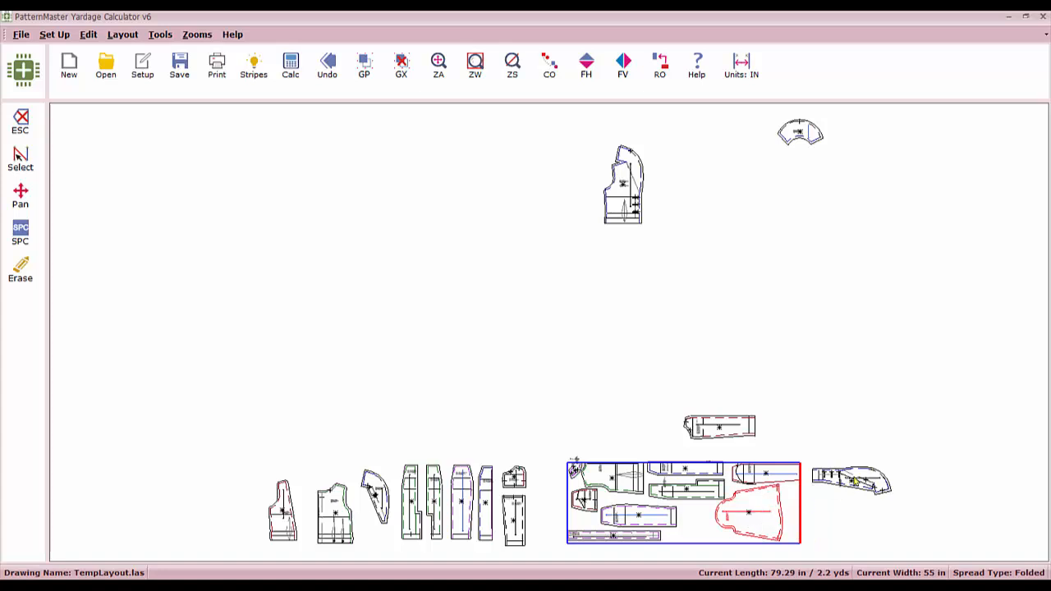
{"action": "left_click", "coordinate": [755, 513]}
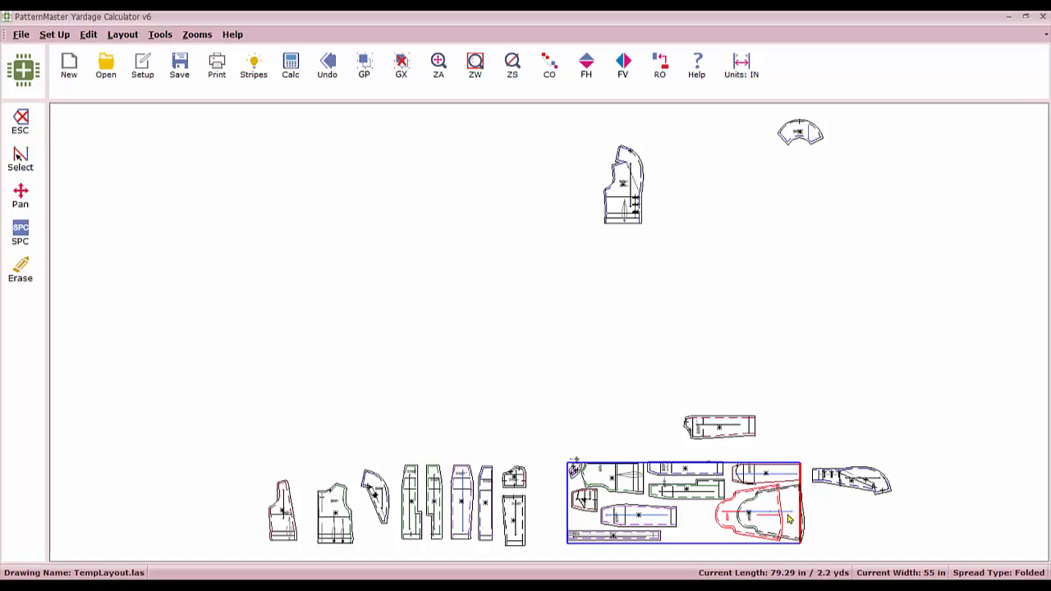
{"action": "left_click", "coordinate": [804, 515]}
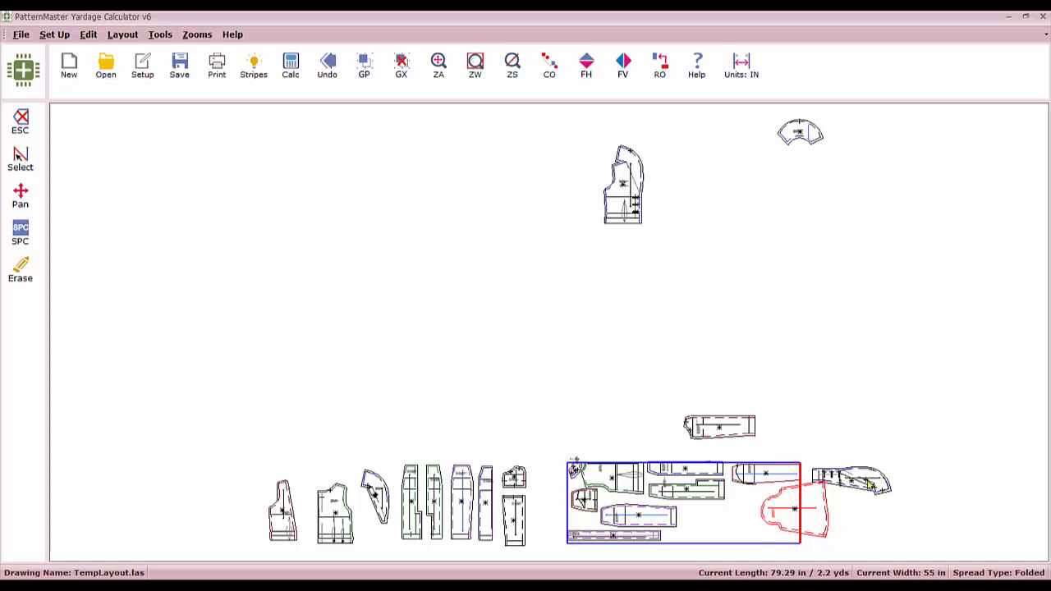
- Flip the curved facing end to end, place it between the wide leg panel and the flared sleeve piece, and nudge the sleeve piece into line
{"action": "left_click", "coordinate": [623, 67]}
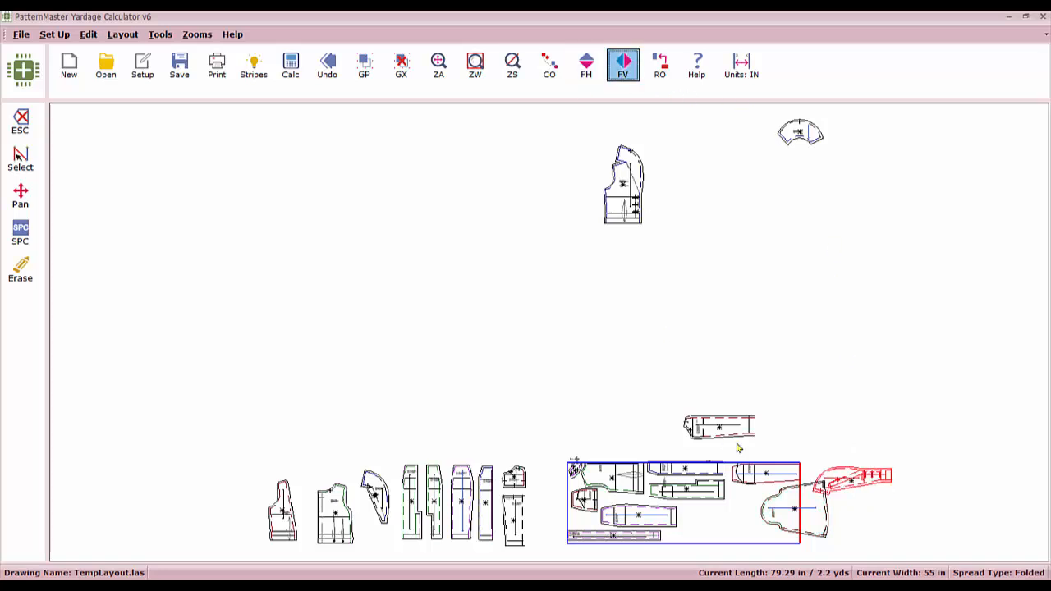
{"action": "left_click", "coordinate": [865, 478]}
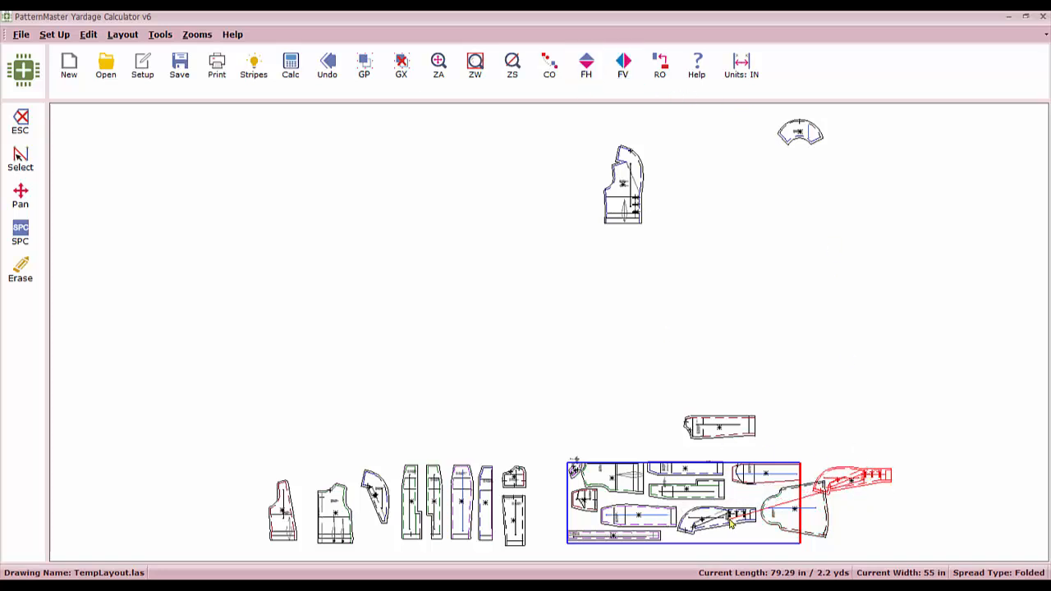
{"action": "left_click", "coordinate": [739, 518]}
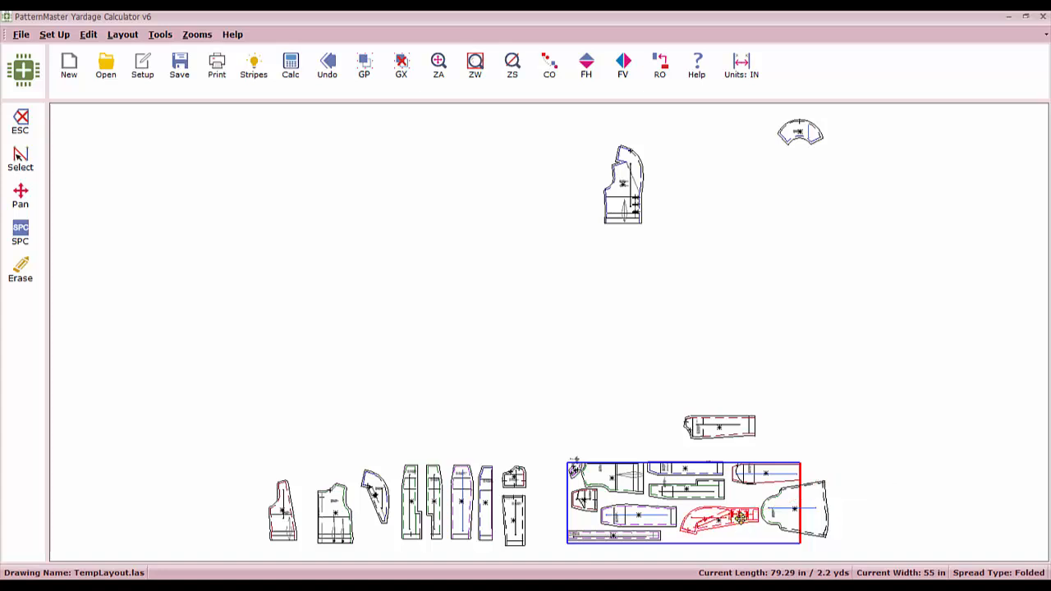
{"action": "left_click", "coordinate": [785, 513]}
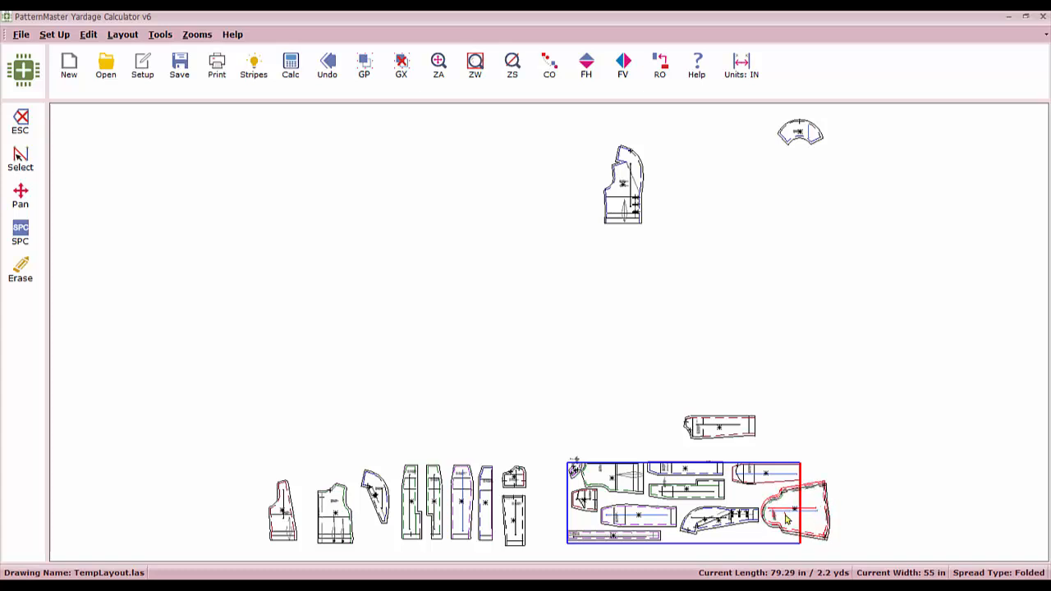
{"action": "left_click", "coordinate": [787, 519]}
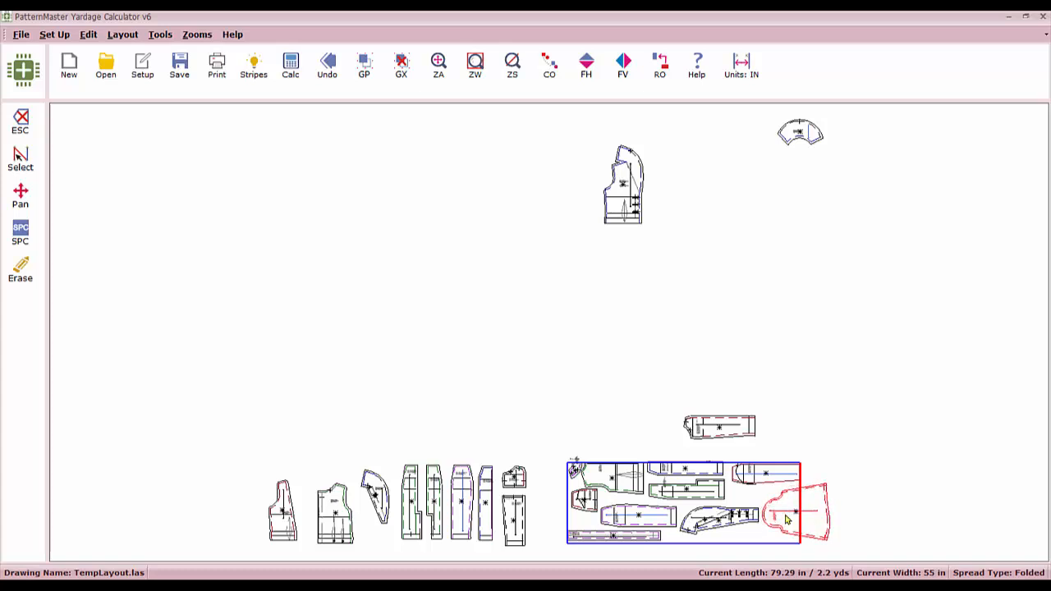
- Turn the jacket front piece with the buttonholes lengthwise and place it beyond the flared sleeve piece on the foldline side
{"action": "left_click", "coordinate": [641, 191]}
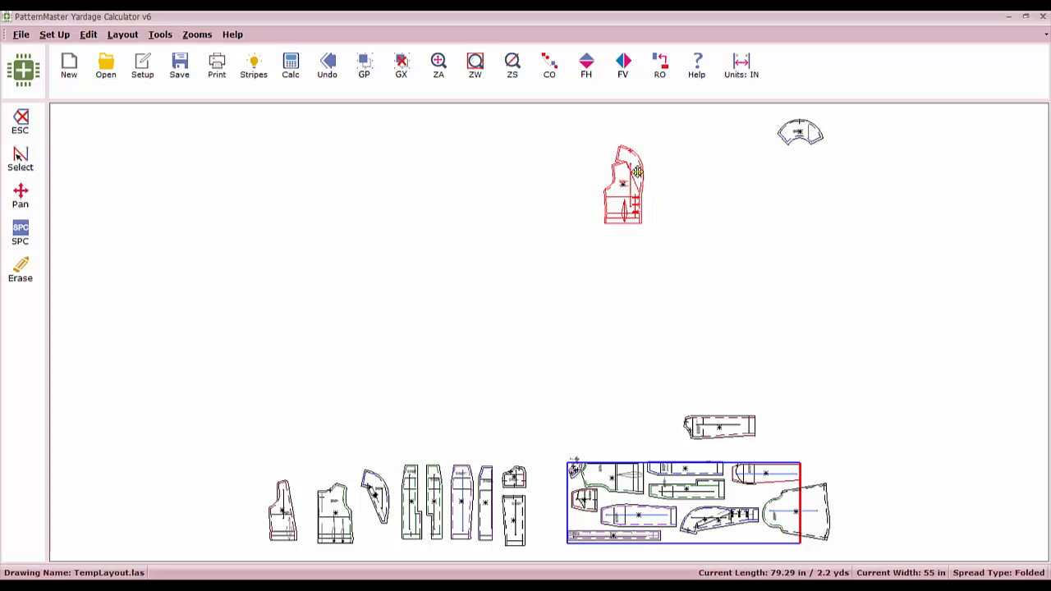
{"action": "left_click", "coordinate": [659, 65]}
{"action": "left_click", "coordinate": [659, 65]}
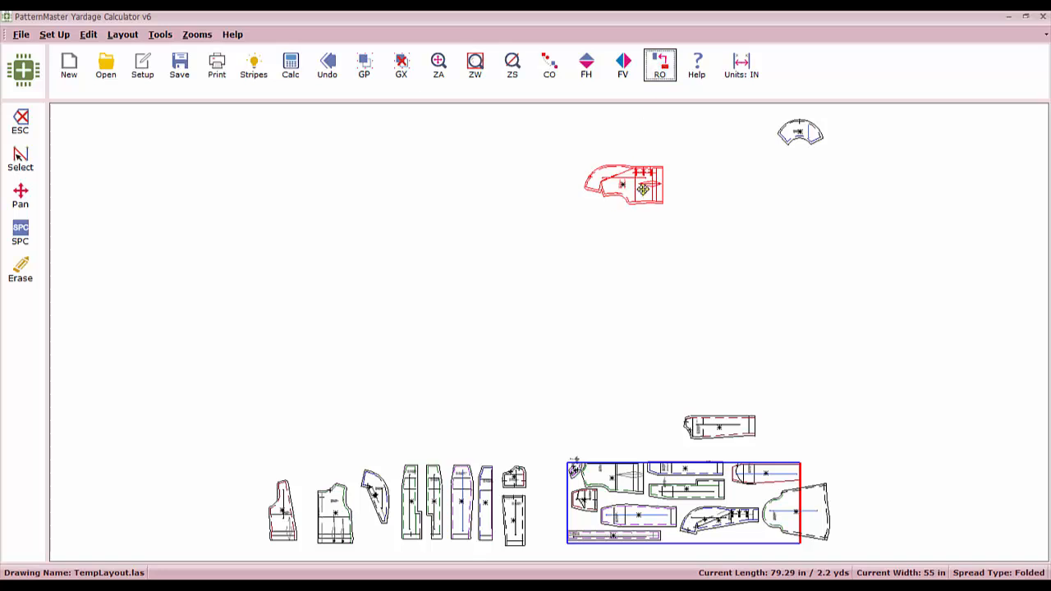
{"action": "left_click", "coordinate": [635, 188]}
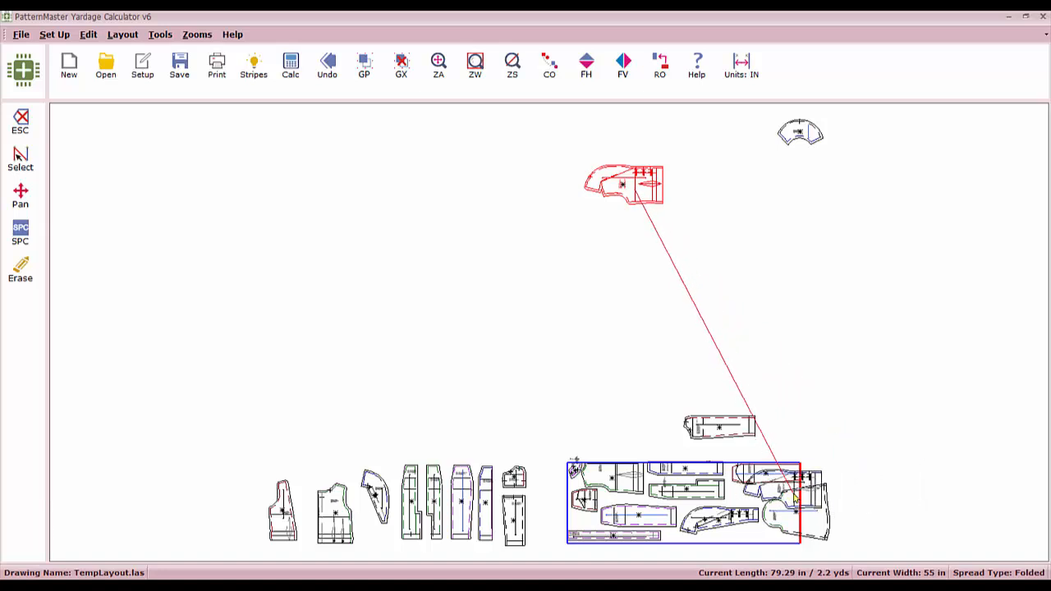
{"action": "left_click", "coordinate": [795, 496]}
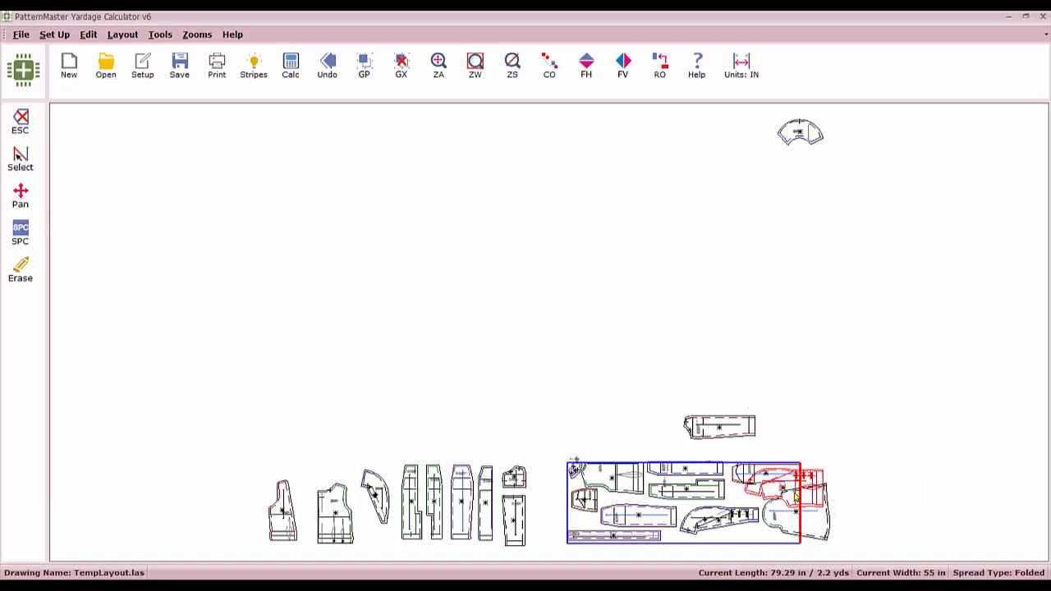
{"action": "left_click", "coordinate": [795, 494]}
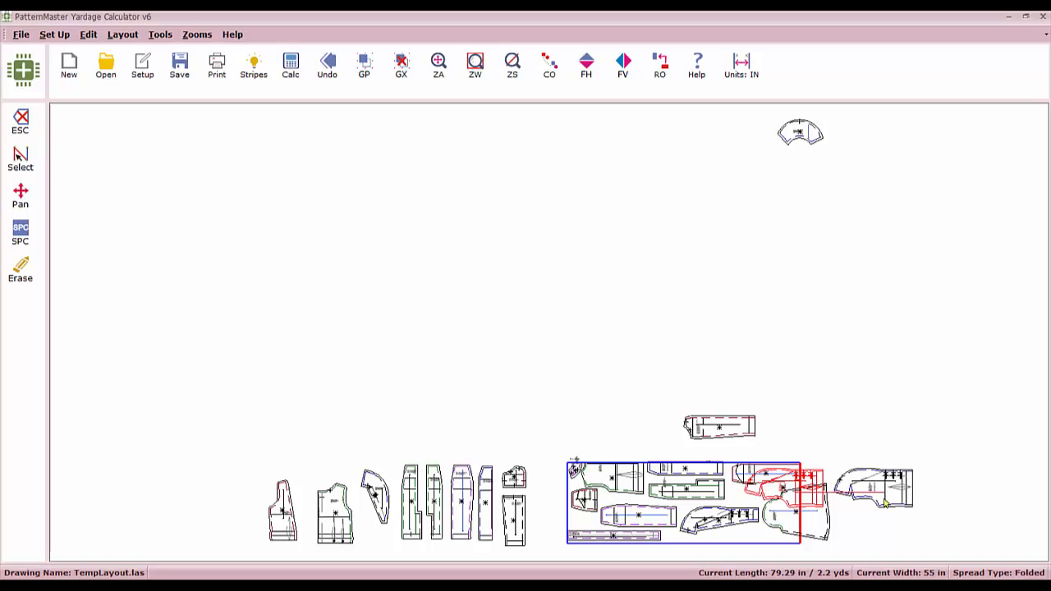
{"action": "left_click", "coordinate": [885, 498]}
- Rotate the curved collar piece 90 degrees and place it right after the flared sleeve piece, below the jacket front
{"action": "left_click", "coordinate": [795, 131]}
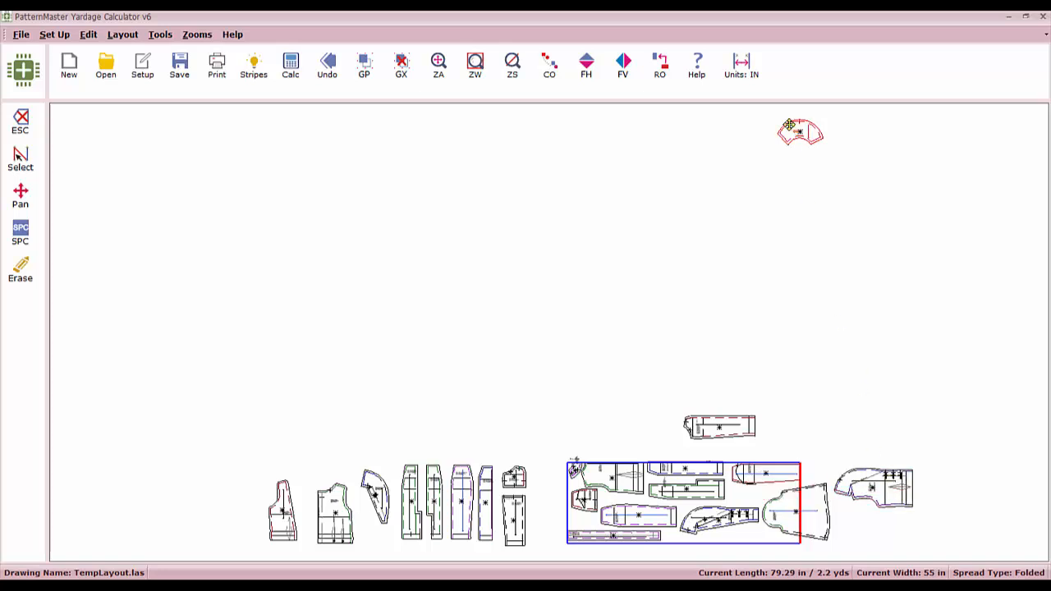
{"action": "left_click", "coordinate": [662, 73]}
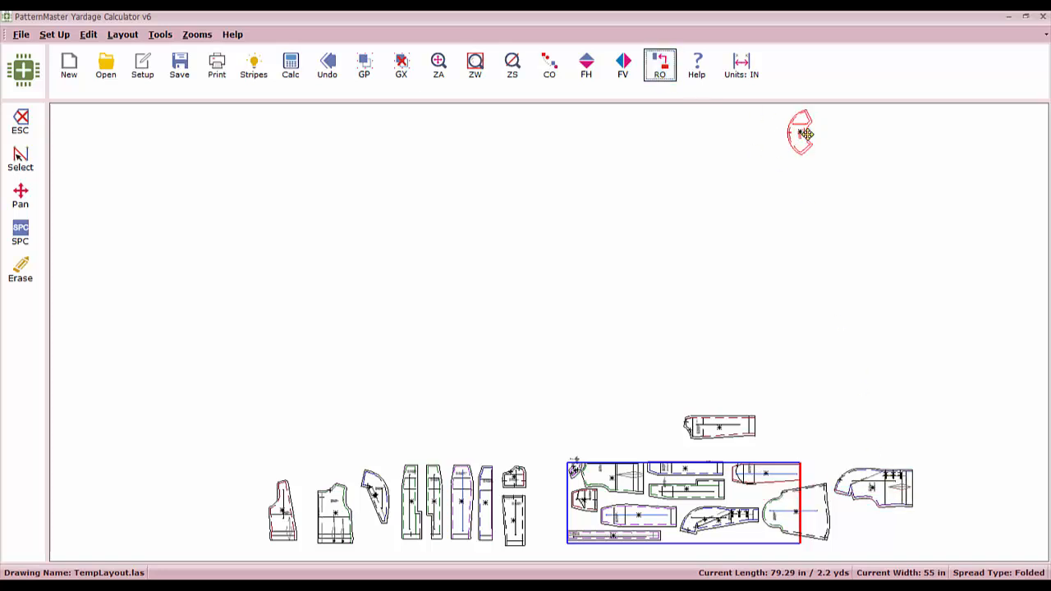
{"action": "left_click", "coordinate": [798, 133]}
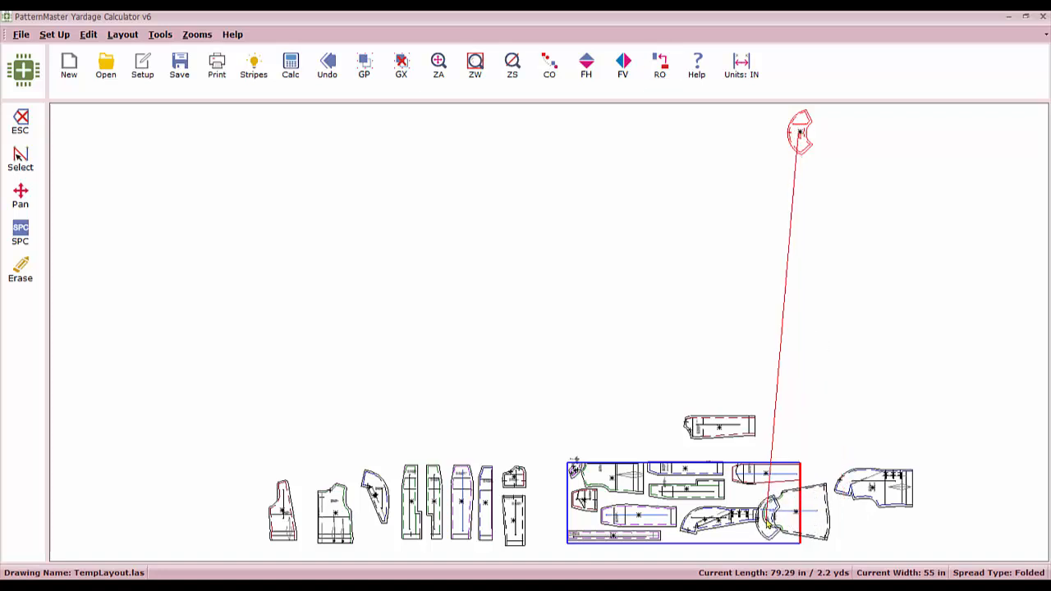
{"action": "left_click", "coordinate": [769, 522]}
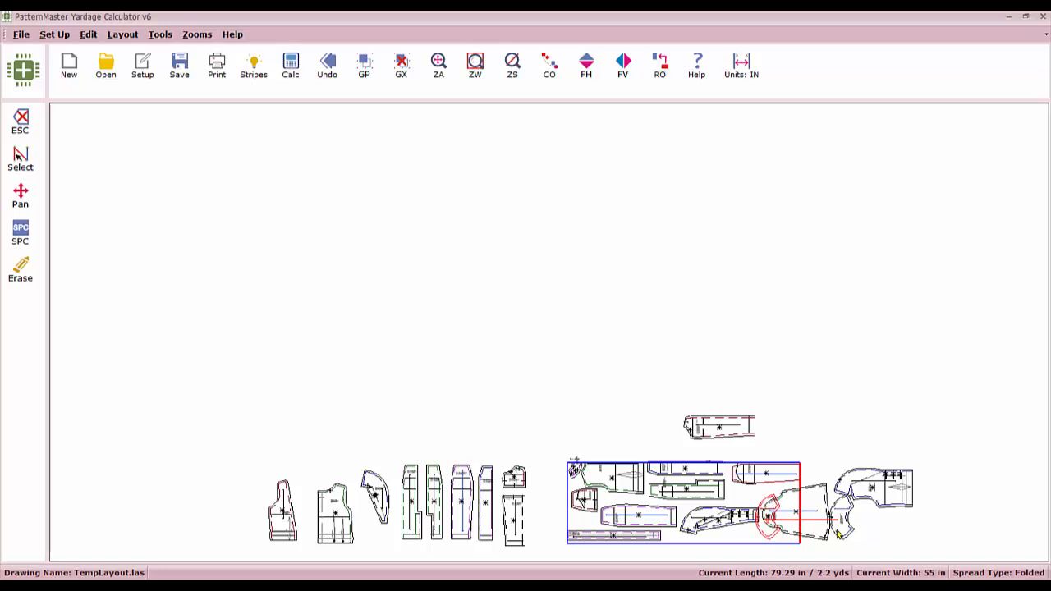
{"action": "left_click", "coordinate": [839, 533]}
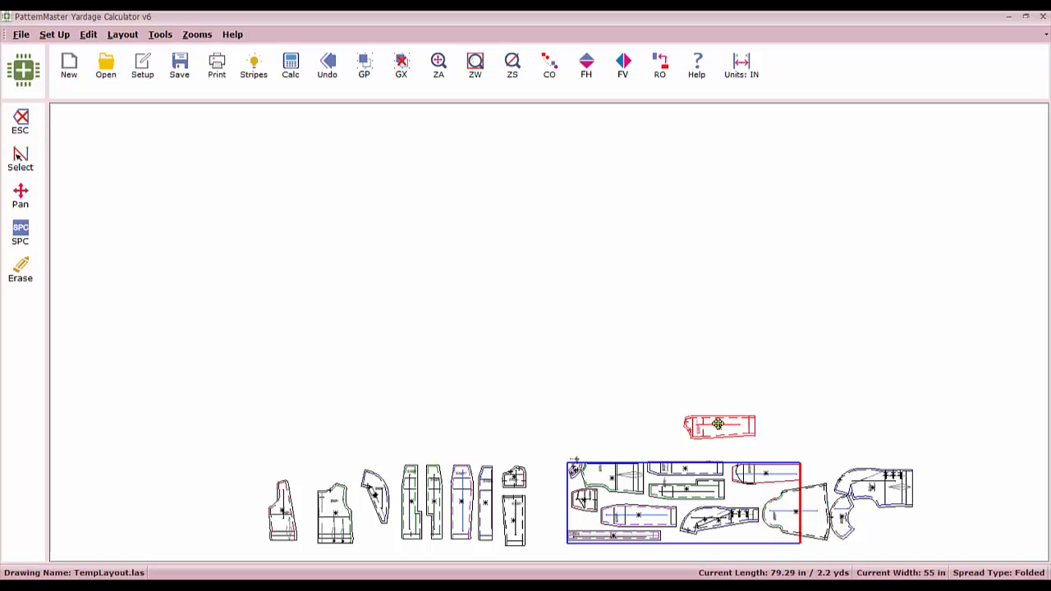
- Move the panel set aside above the fabric to the spot after the collar piece, below the jacket front
{"action": "left_click", "coordinate": [720, 432]}
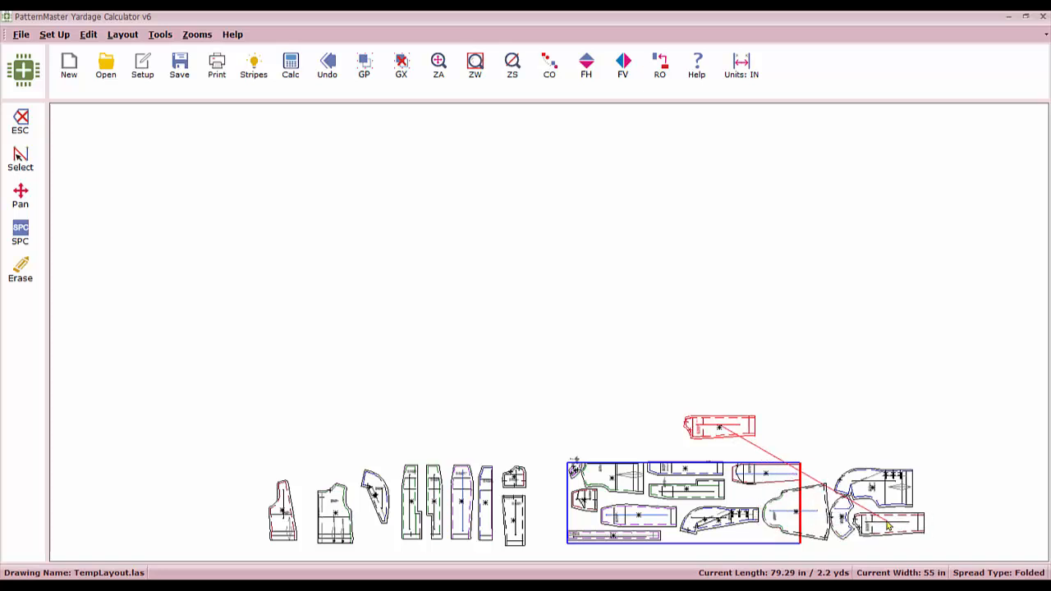
{"action": "left_click", "coordinate": [794, 530]}
{"action": "left_click", "coordinate": [794, 529]}
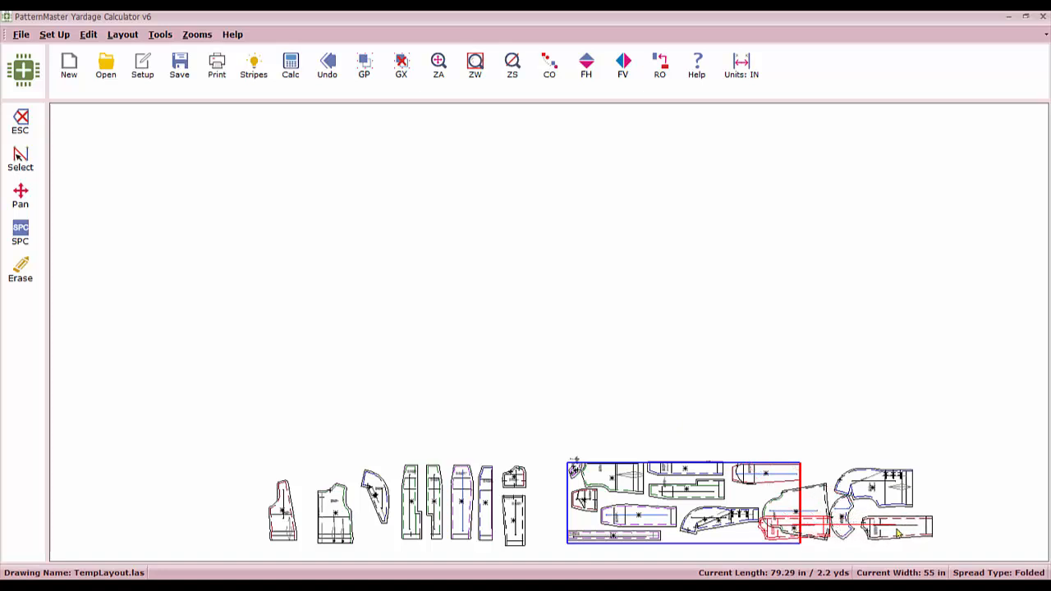
{"action": "left_click", "coordinate": [897, 529]}
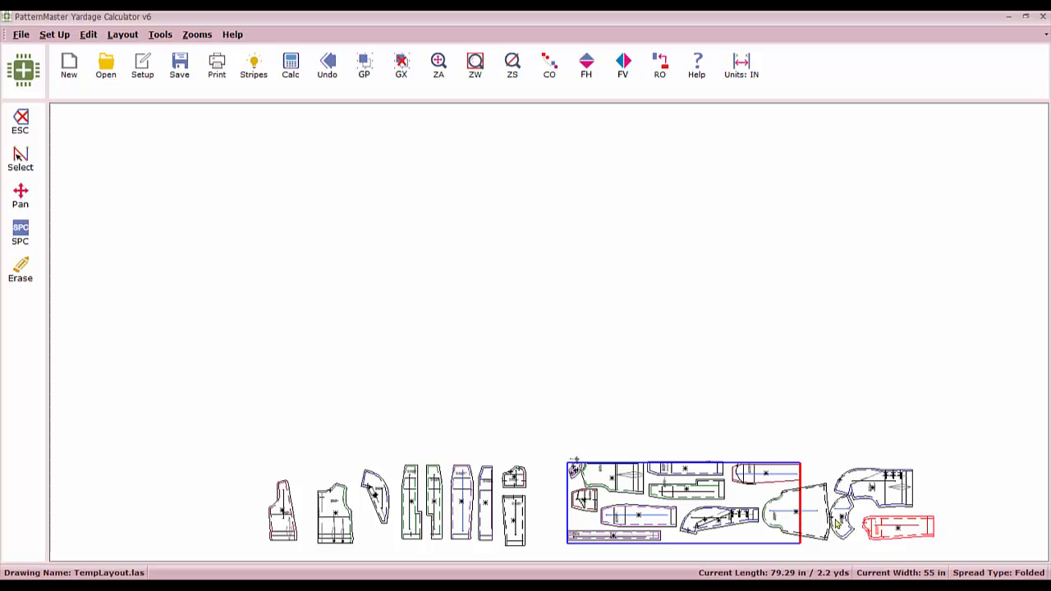
- Select the collar, the panel after it and the jacket front together and shift them slightly away from the flared sleeve piece
{"action": "left_click", "coordinate": [840, 522]}
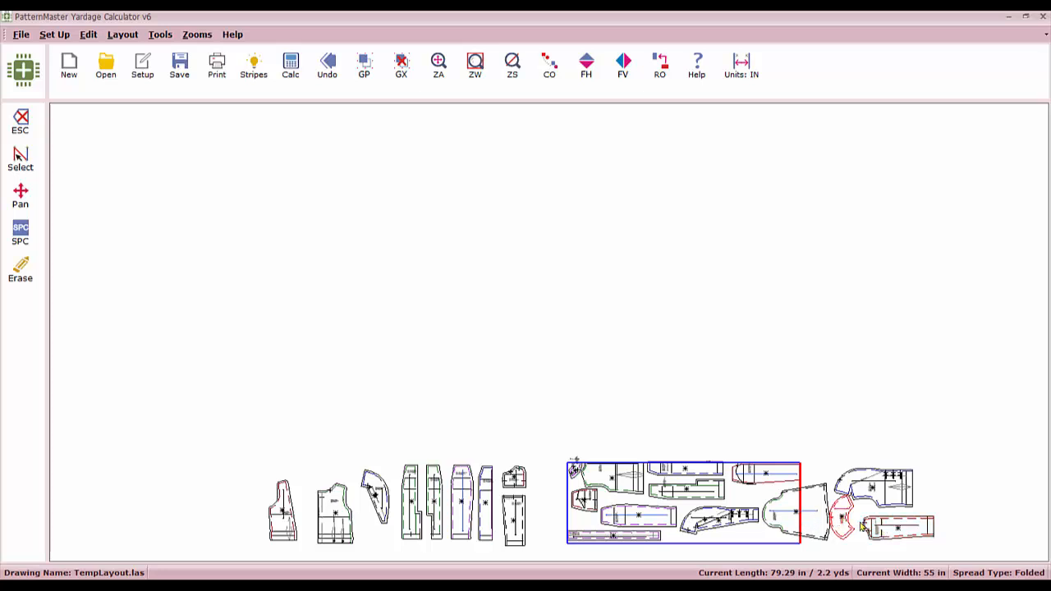
{"action": "left_click", "coordinate": [863, 527]}
{"action": "left_click", "coordinate": [860, 480]}
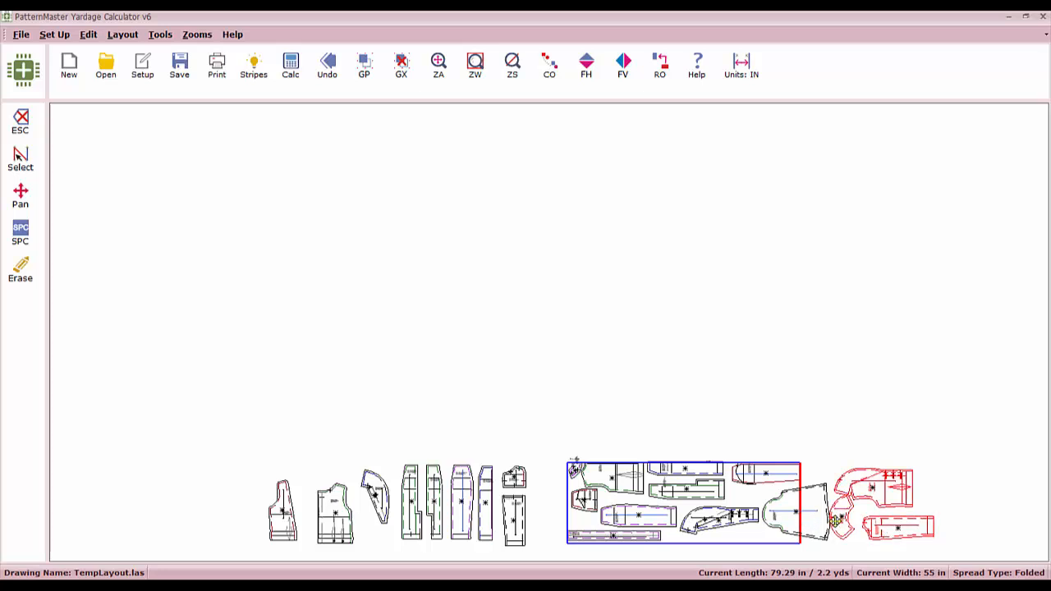
{"action": "left_click_drag", "start_coordinate": [841, 524], "coordinate": [851, 526]}
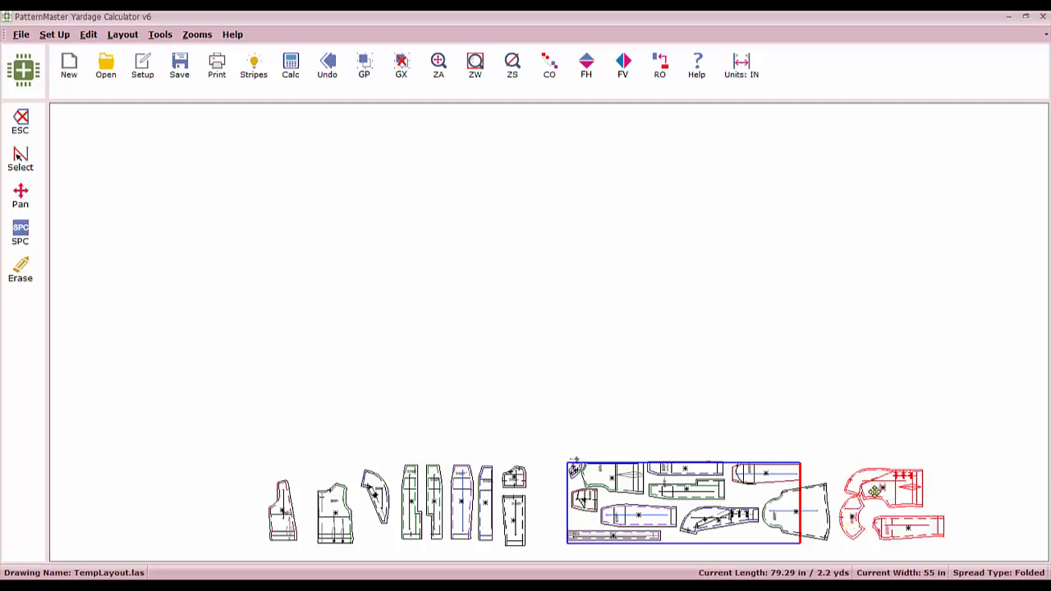
- Move the jacket front with the buttonholes slightly further from the collar piece and recalculate the fabric length
{"action": "left_click", "coordinate": [879, 487]}
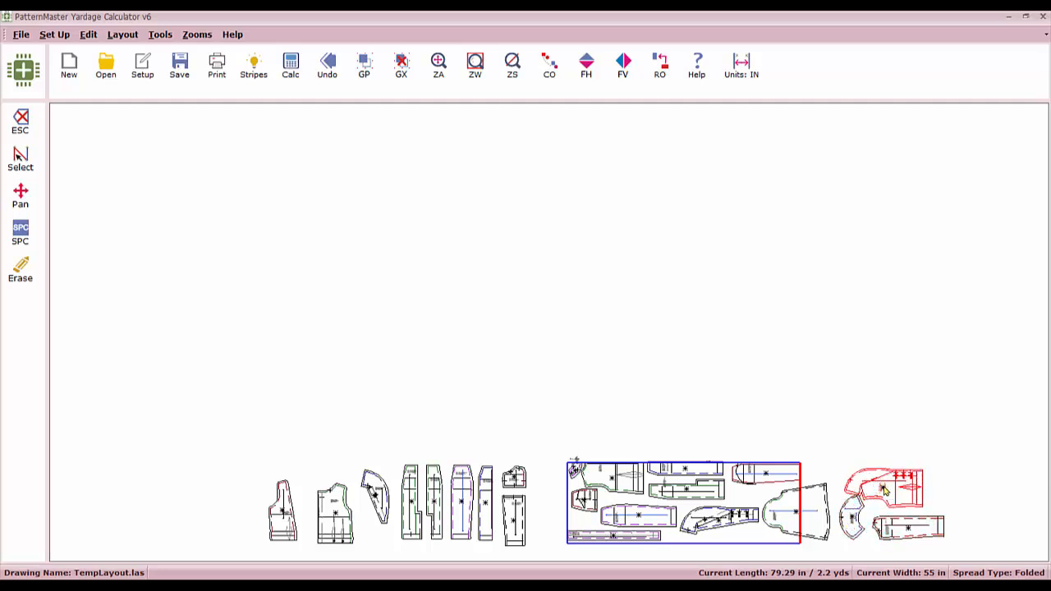
{"action": "left_click_drag", "start_coordinate": [884, 489], "coordinate": [895, 491]}
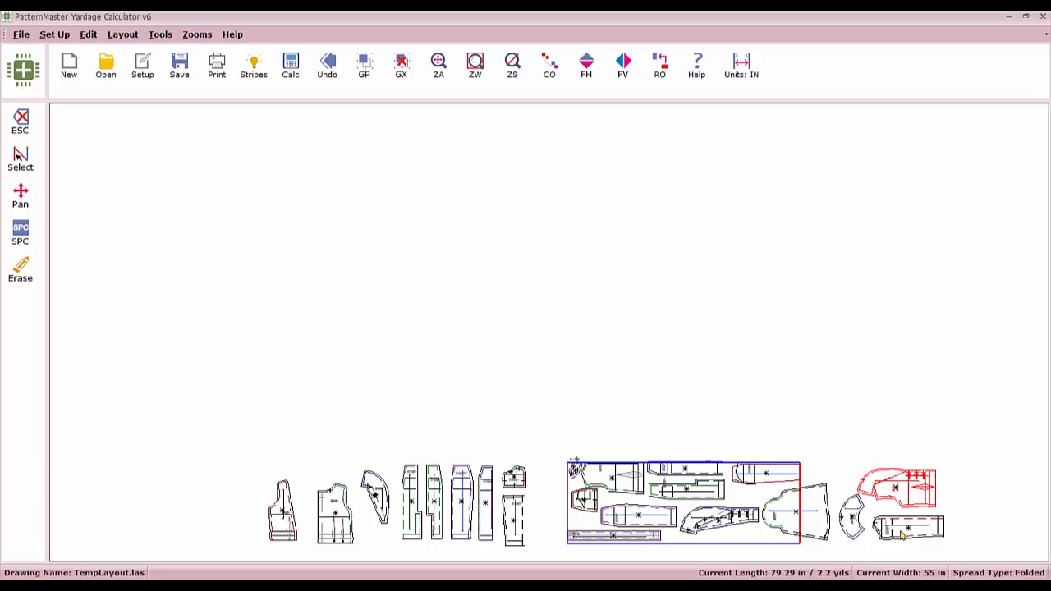
{"action": "scroll", "coordinate": [672, 497], "scroll_direction": "down", "scroll_amount": 1}
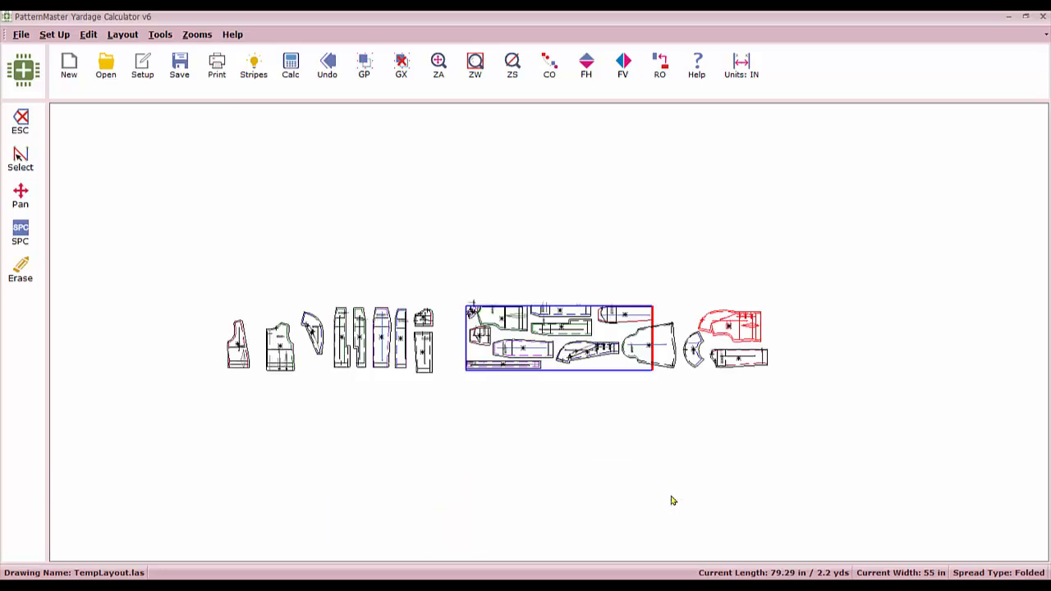
{"action": "scroll", "coordinate": [575, 369], "scroll_direction": "up", "scroll_amount": 1}
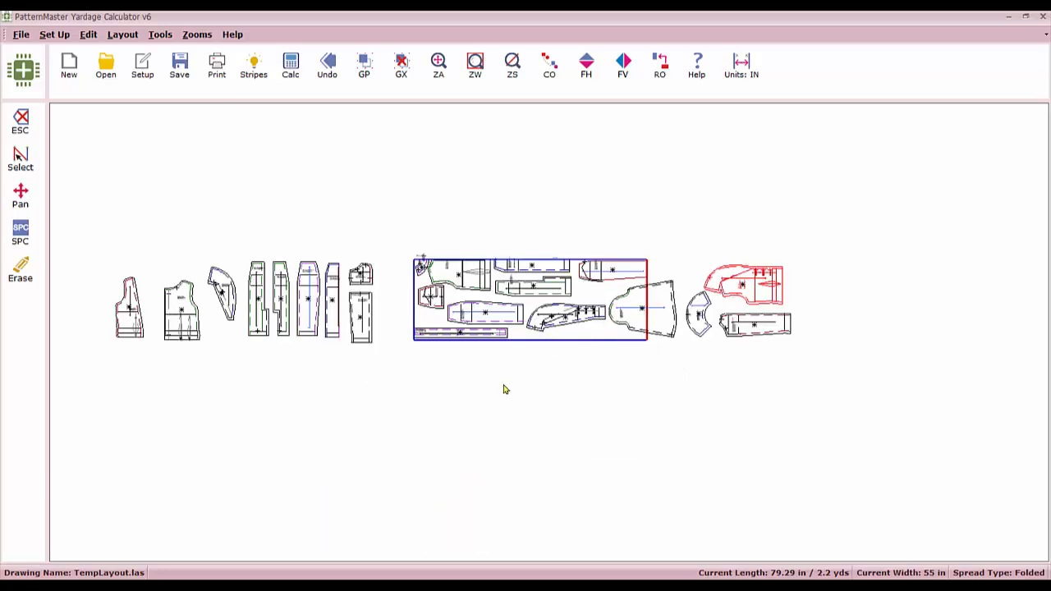
{"action": "left_click", "coordinate": [291, 66]}
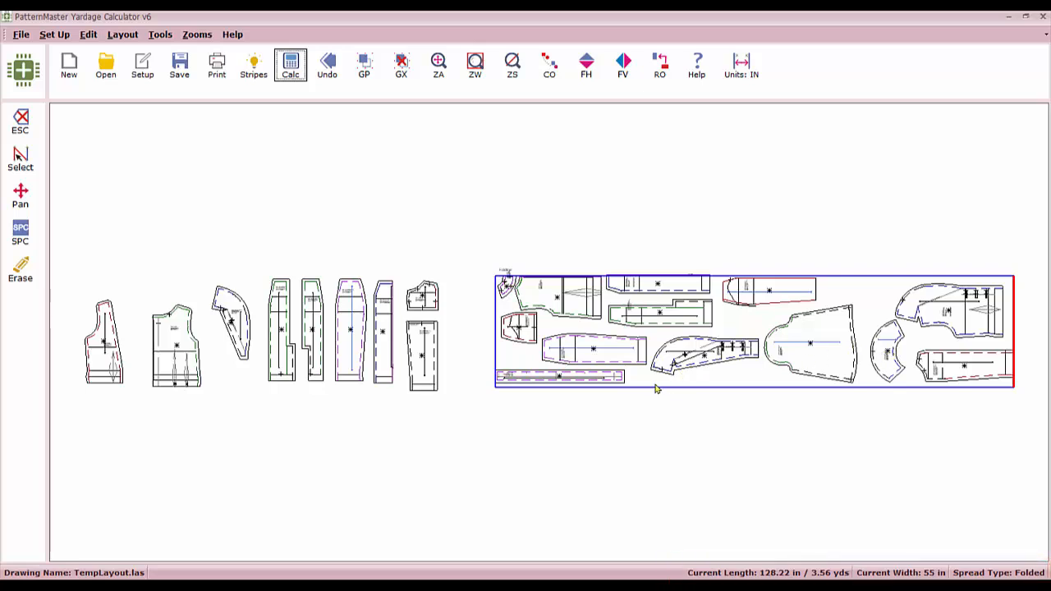
- Move the small piece at the fabric's start to the gap above the collar, and shift the long panel after it into its place
{"action": "left_click", "coordinate": [517, 325]}
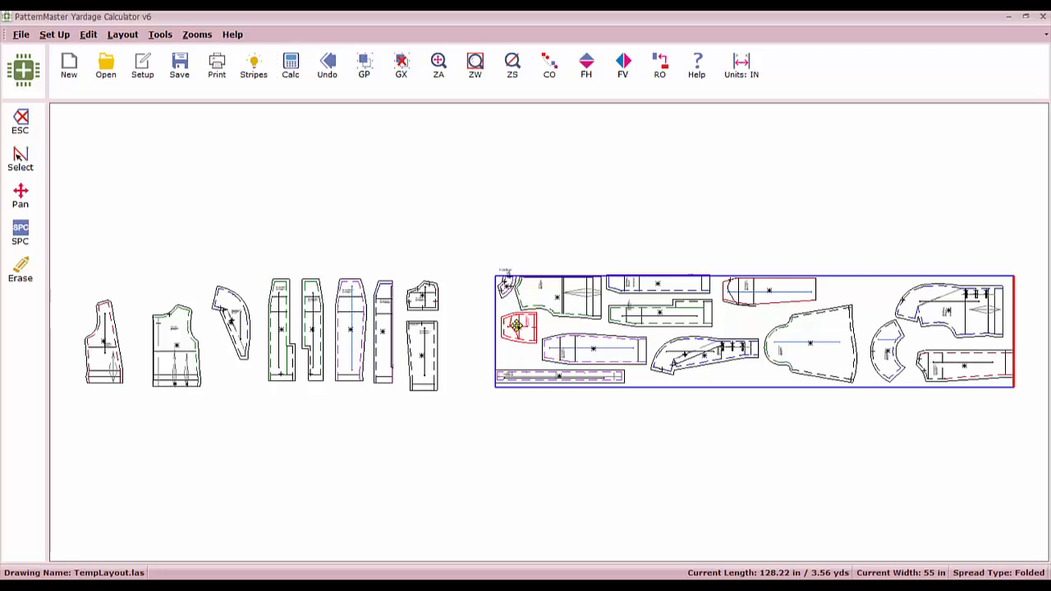
{"action": "left_click_drag", "start_coordinate": [517, 325], "coordinate": [877, 301]}
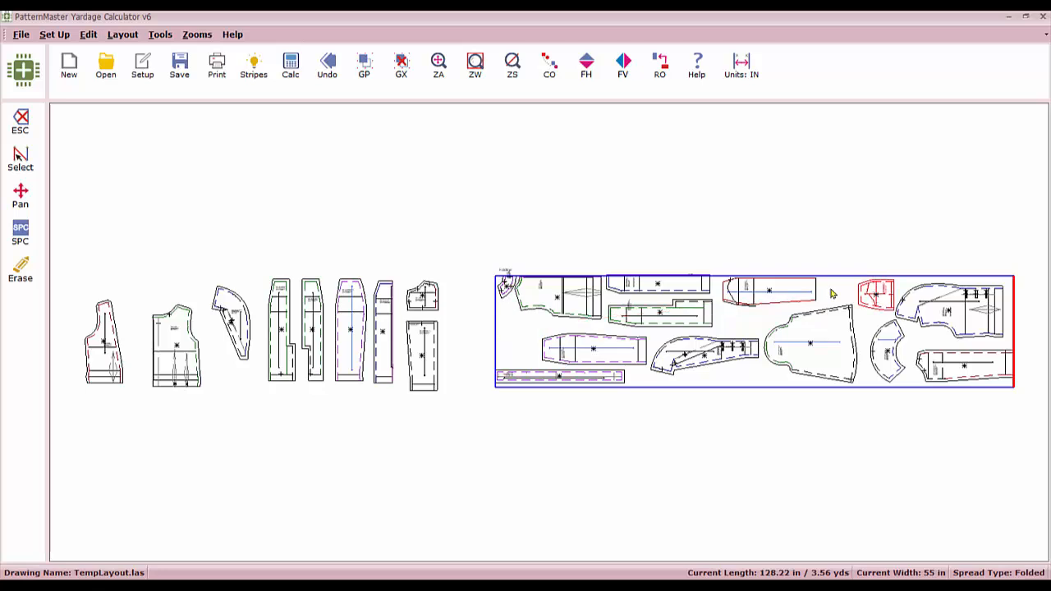
{"action": "left_click_drag", "start_coordinate": [581, 353], "coordinate": [546, 346]}
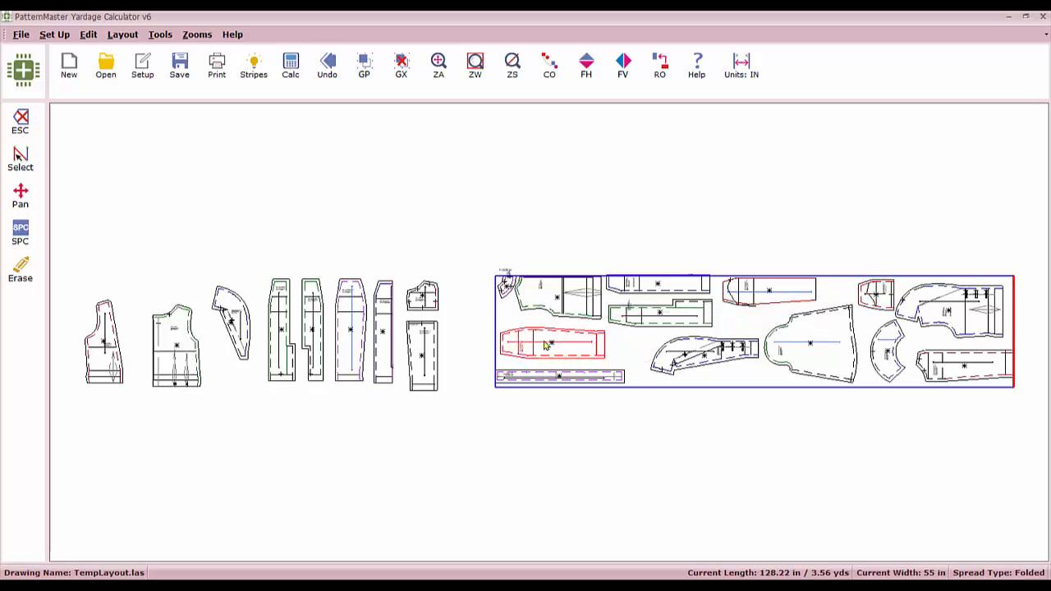
- Flip the curved buttonhole facing vertically and shift it up against the long panel, below the notched panel
{"action": "left_click", "coordinate": [691, 355]}
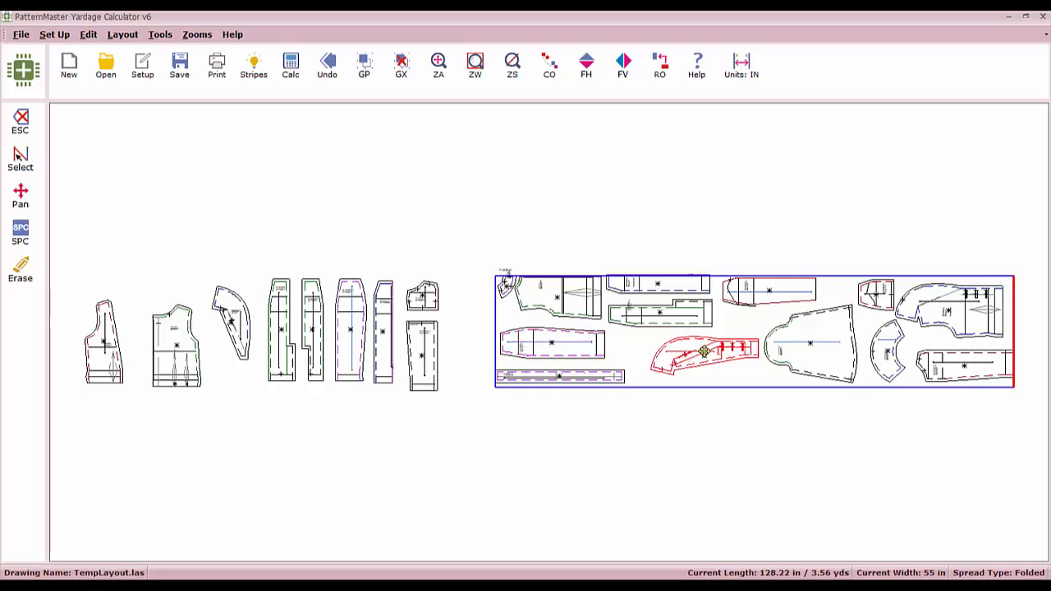
{"action": "left_click", "coordinate": [621, 72]}
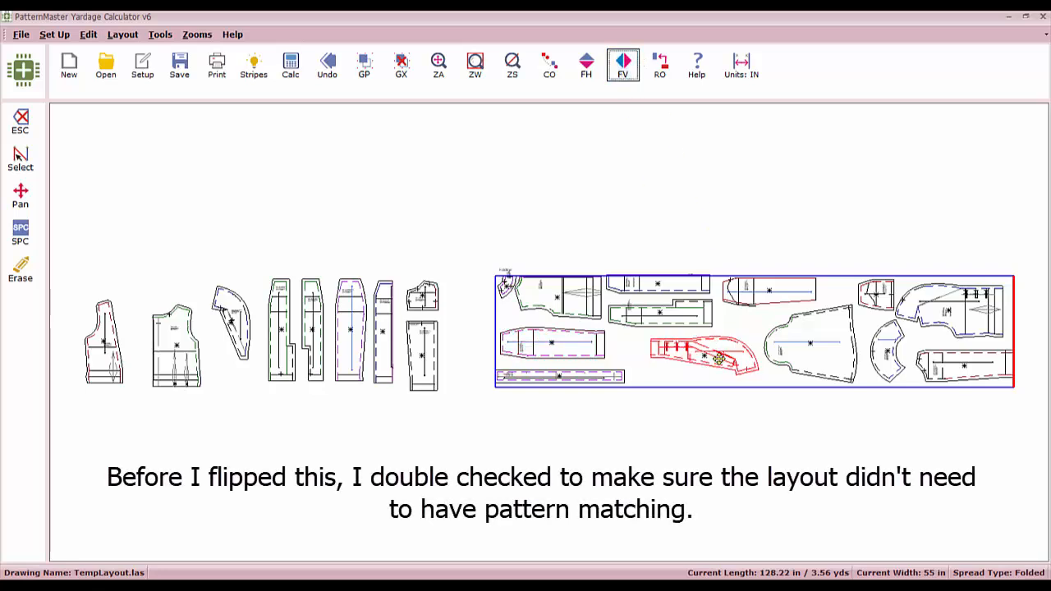
{"action": "left_click_drag", "start_coordinate": [718, 358], "coordinate": [687, 359]}
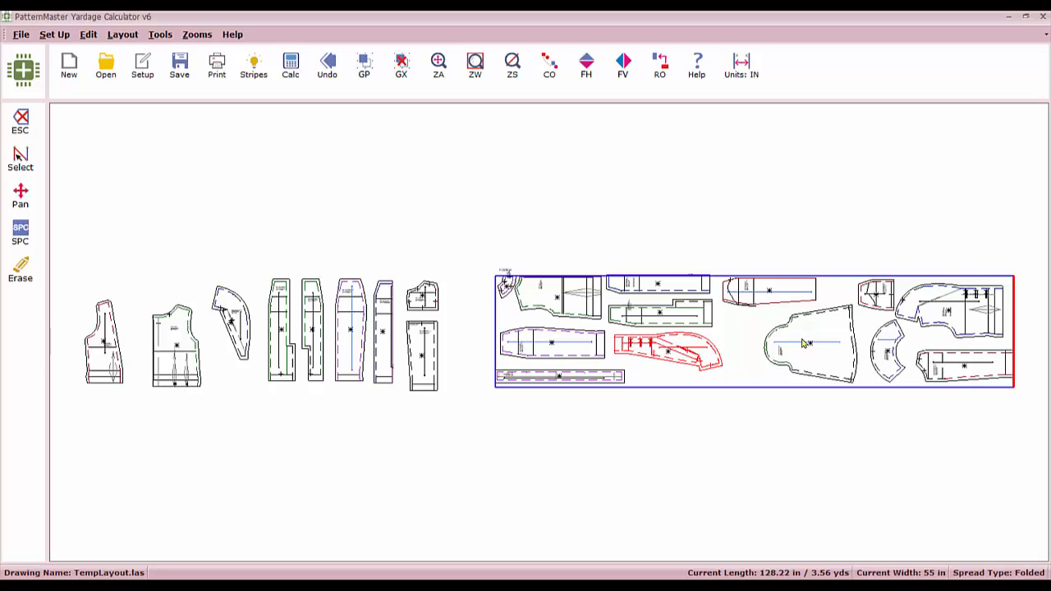
- Close the gaps by shifting the flared sleeve, the small piece on the foldline side and the curved collar toward the fabric's start
{"action": "left_click_drag", "start_coordinate": [823, 347], "coordinate": [783, 351]}
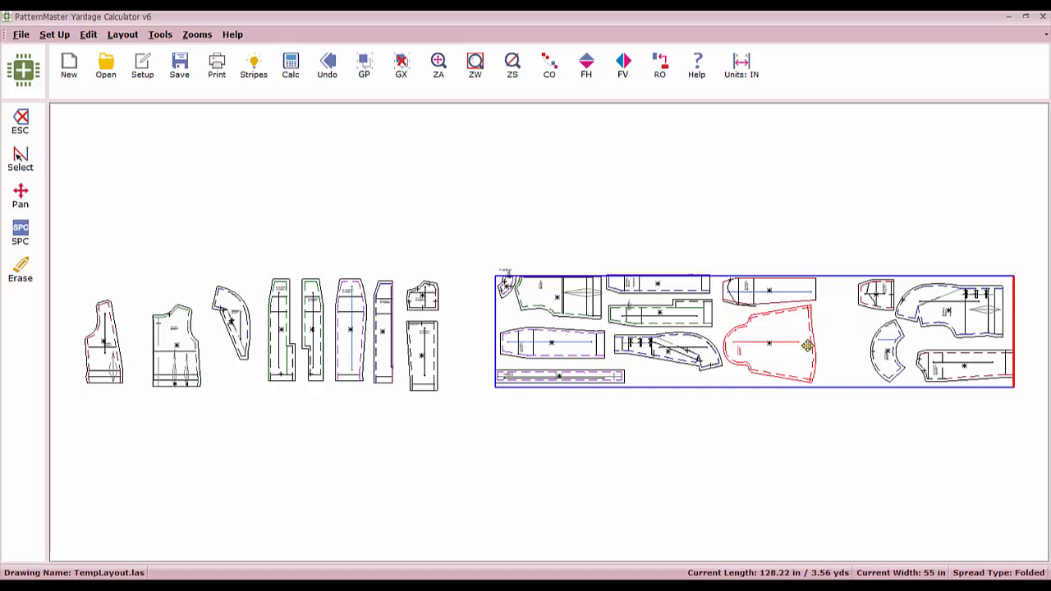
{"action": "left_click", "coordinate": [879, 304]}
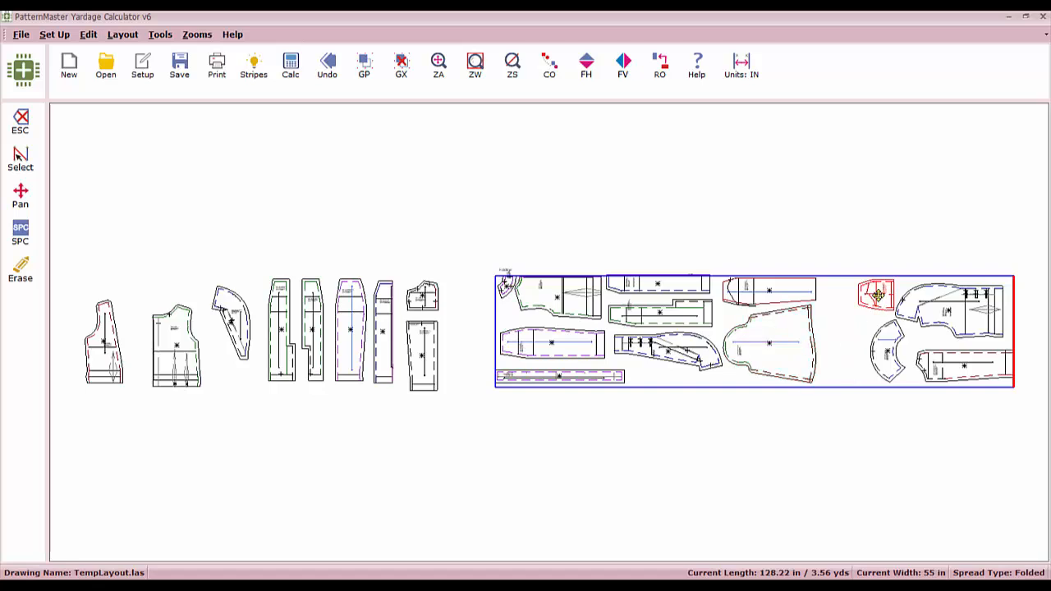
{"action": "left_click_drag", "start_coordinate": [878, 294], "coordinate": [846, 300]}
{"action": "left_click", "coordinate": [950, 304]}
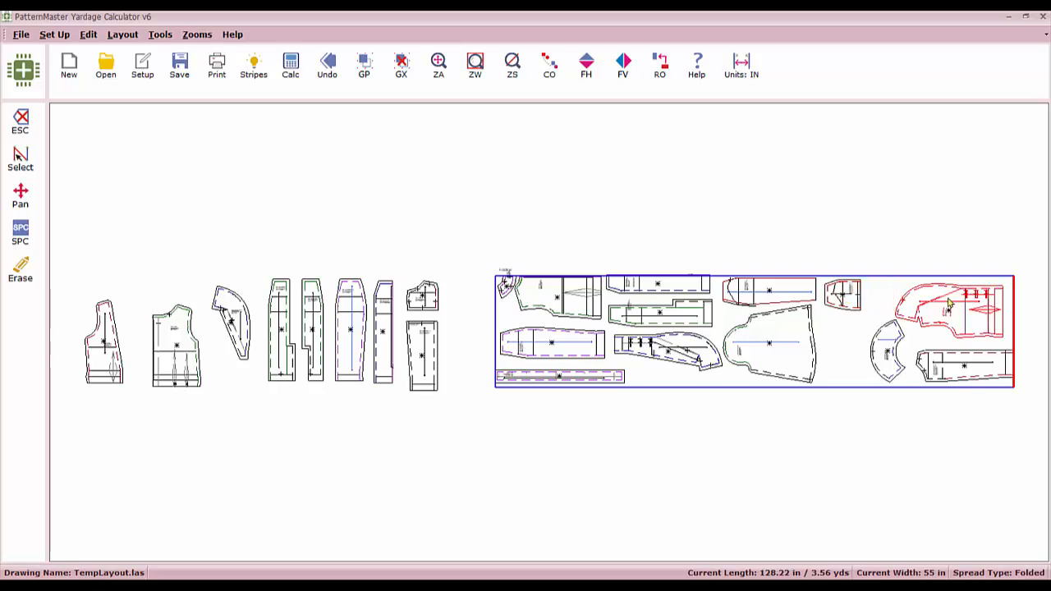
{"action": "left_click", "coordinate": [883, 357]}
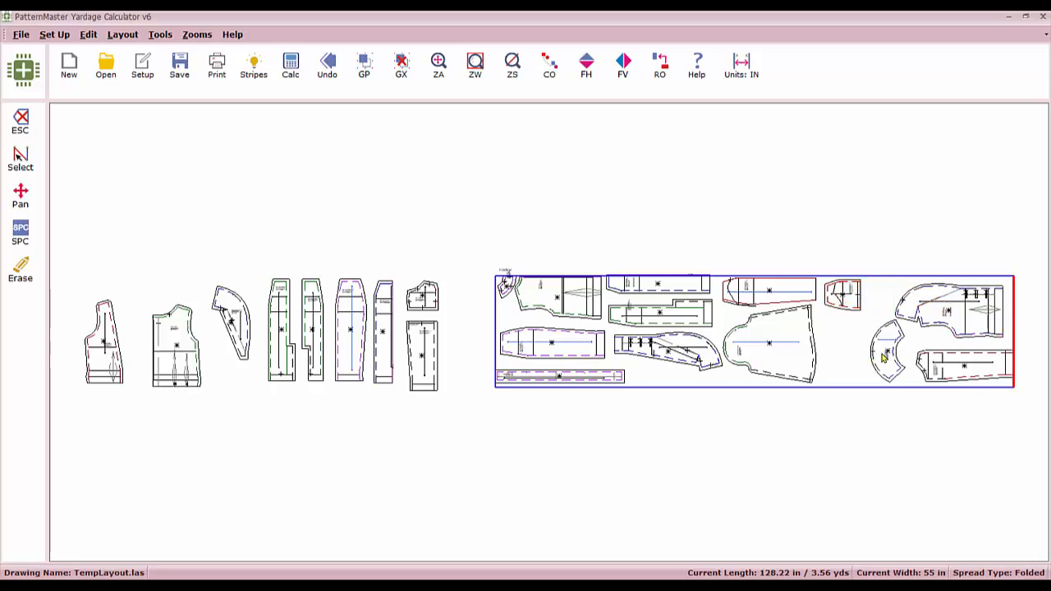
{"action": "left_click", "coordinate": [885, 357]}
{"action": "left_click_drag", "start_coordinate": [885, 357], "coordinate": [836, 359]}
- Shift the last panel and the jacket front back toward the collar and small piece, and recalculate the fabric length
{"action": "left_click", "coordinate": [969, 375]}
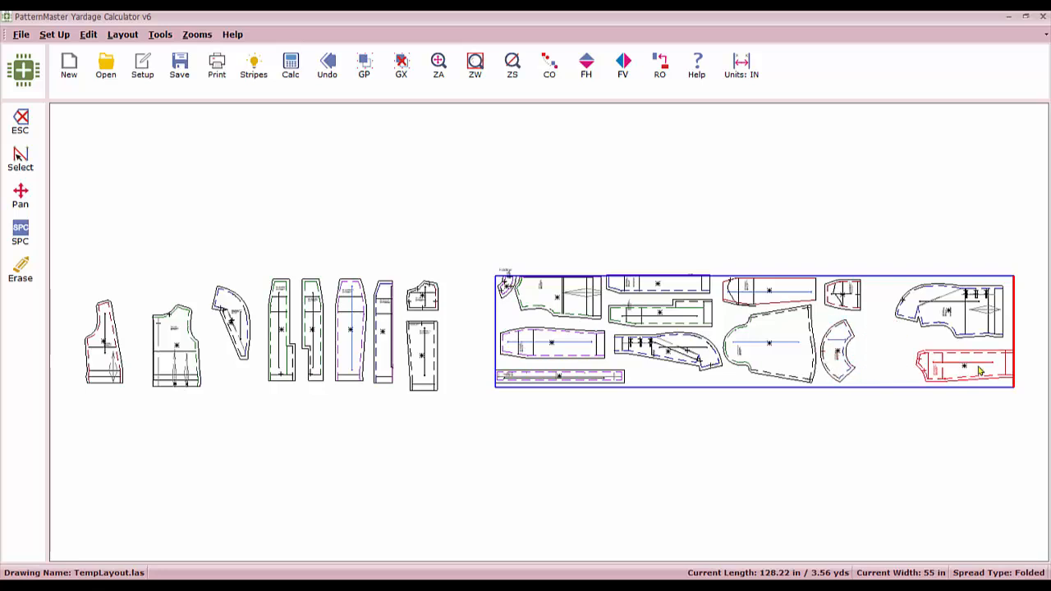
{"action": "left_click_drag", "start_coordinate": [969, 375], "coordinate": [930, 370]}
{"action": "left_click", "coordinate": [969, 312]}
{"action": "left_click_drag", "start_coordinate": [969, 312], "coordinate": [943, 311]}
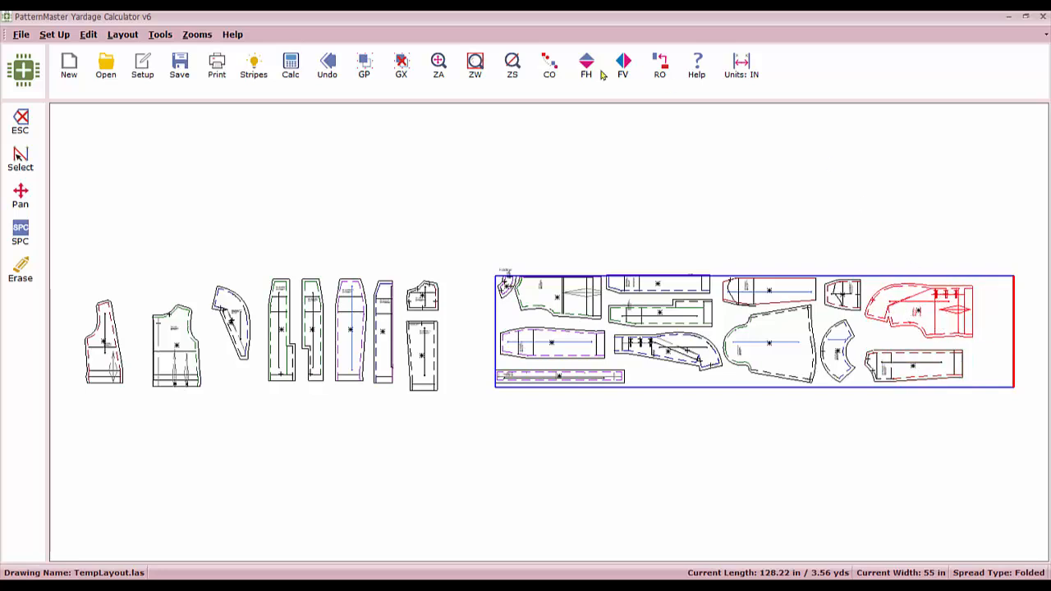
{"action": "left_click", "coordinate": [291, 68]}
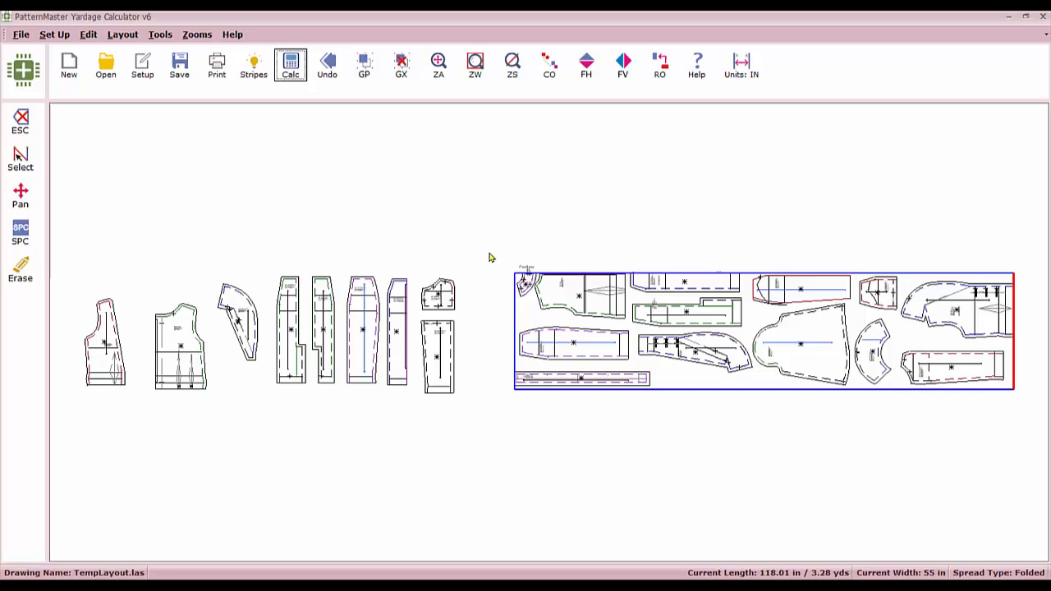
- Select all pieces on the fabric and move them off it together, above the row of unplaced pieces
{"action": "left_click_drag", "start_coordinate": [491, 247], "coordinate": [1024, 421]}
{"action": "left_click_drag", "start_coordinate": [803, 357], "coordinate": [357, 224]}
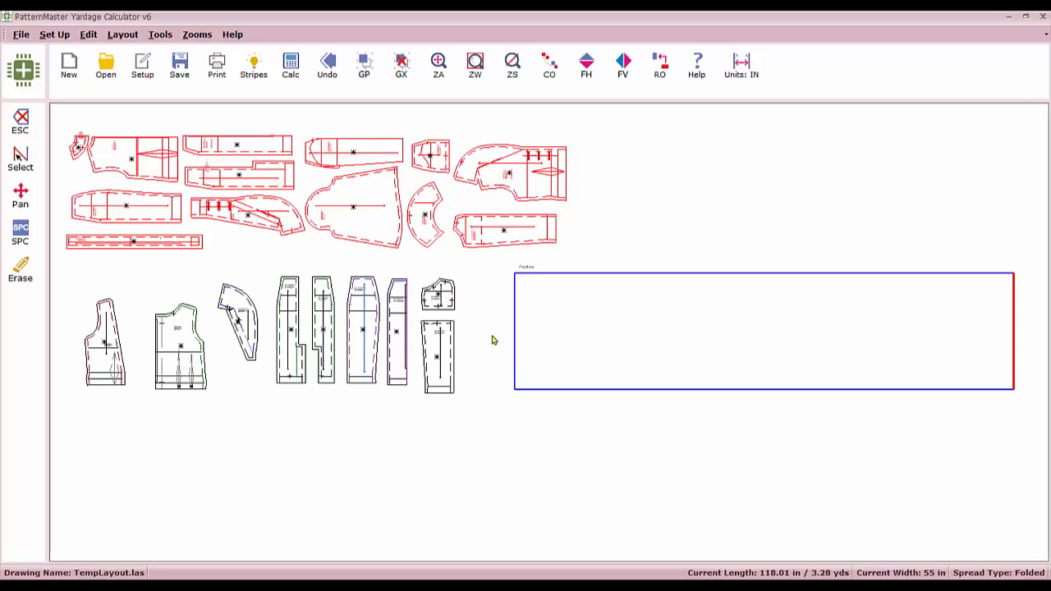
{"action": "scroll", "coordinate": [496, 333], "scroll_direction": "down", "scroll_amount": 1}
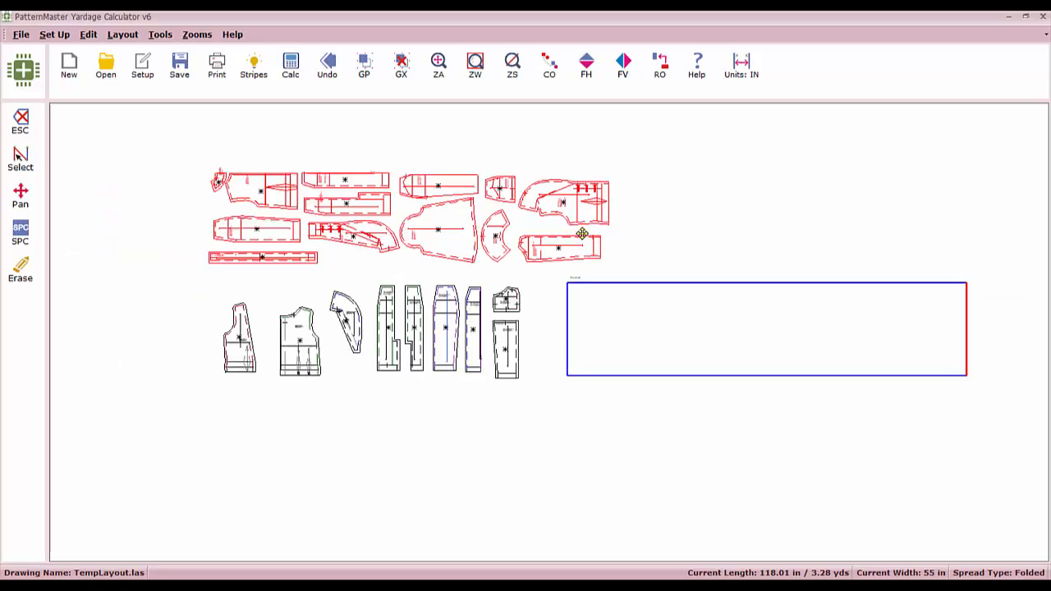
{"action": "left_click_drag", "start_coordinate": [582, 235], "coordinate": [490, 245]}
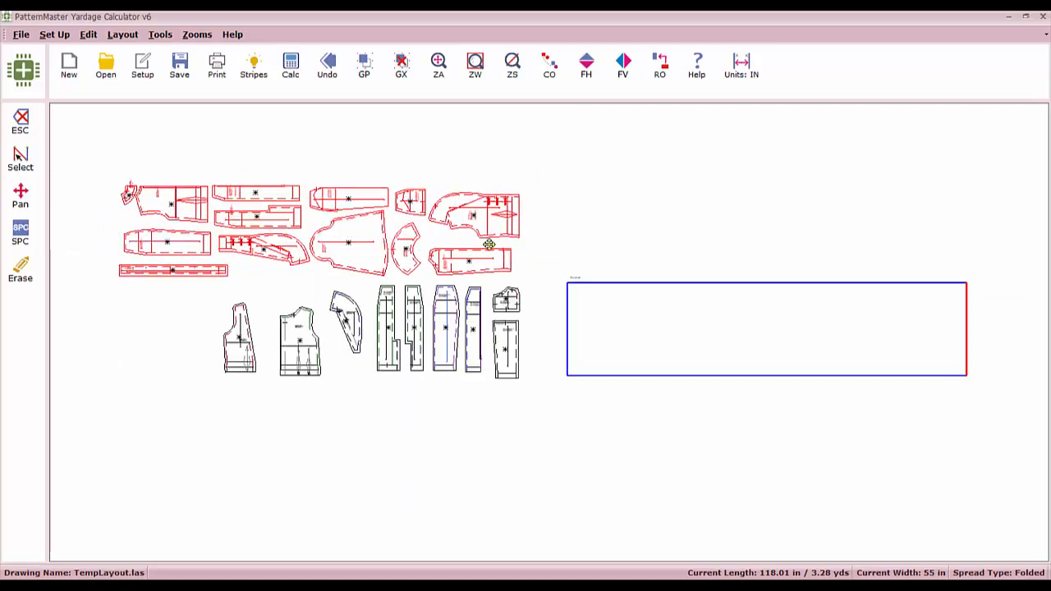
- Set up a new layout without saving the current one, using a 58 in fabric width and the Folded spread type
{"action": "left_click", "coordinate": [141, 66]}
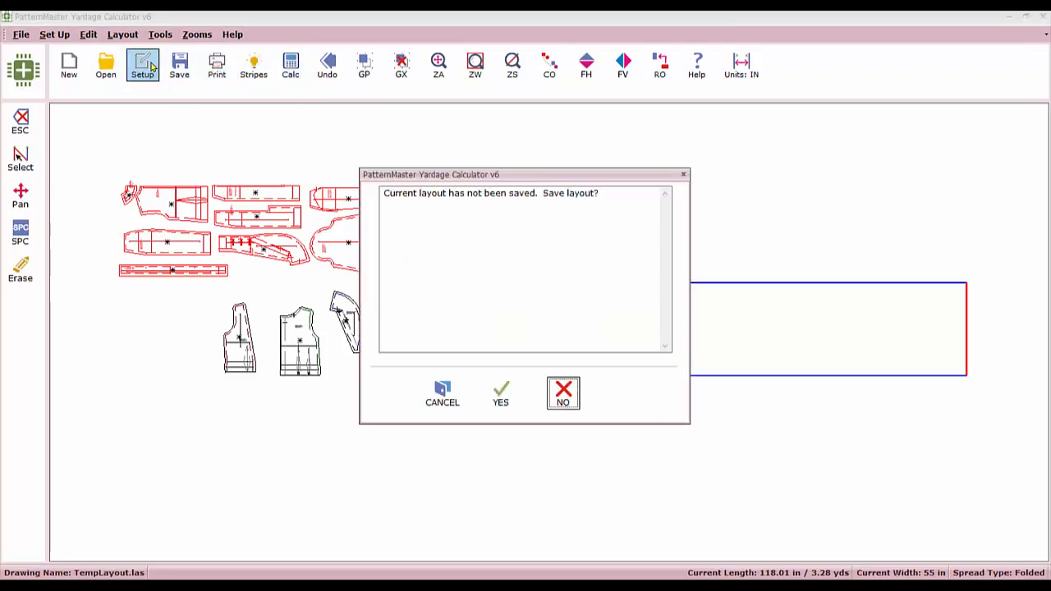
{"action": "left_click", "coordinate": [564, 394]}
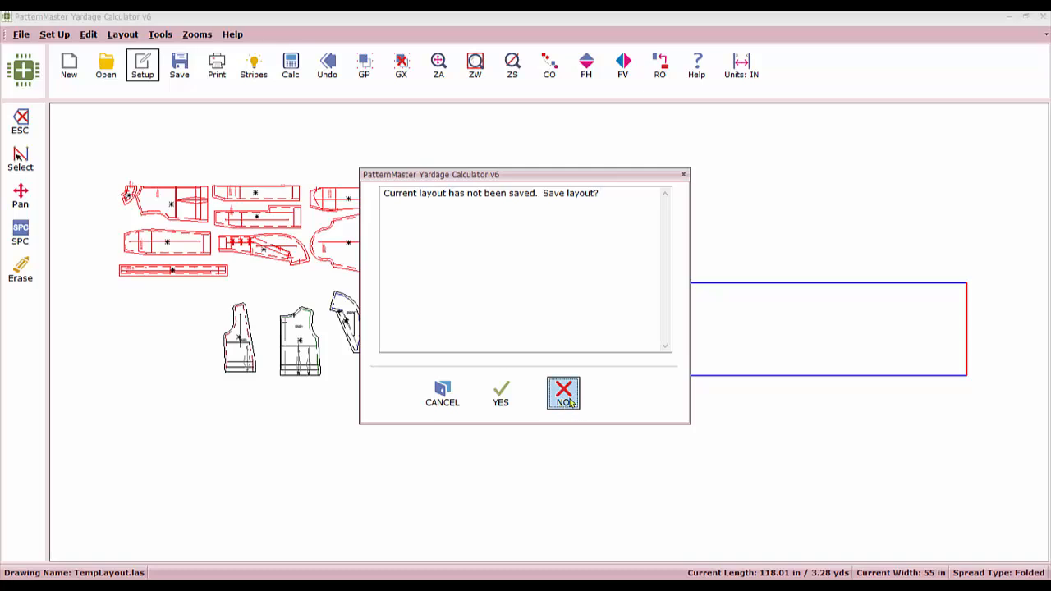
{"action": "double_click", "coordinate": [531, 300]}
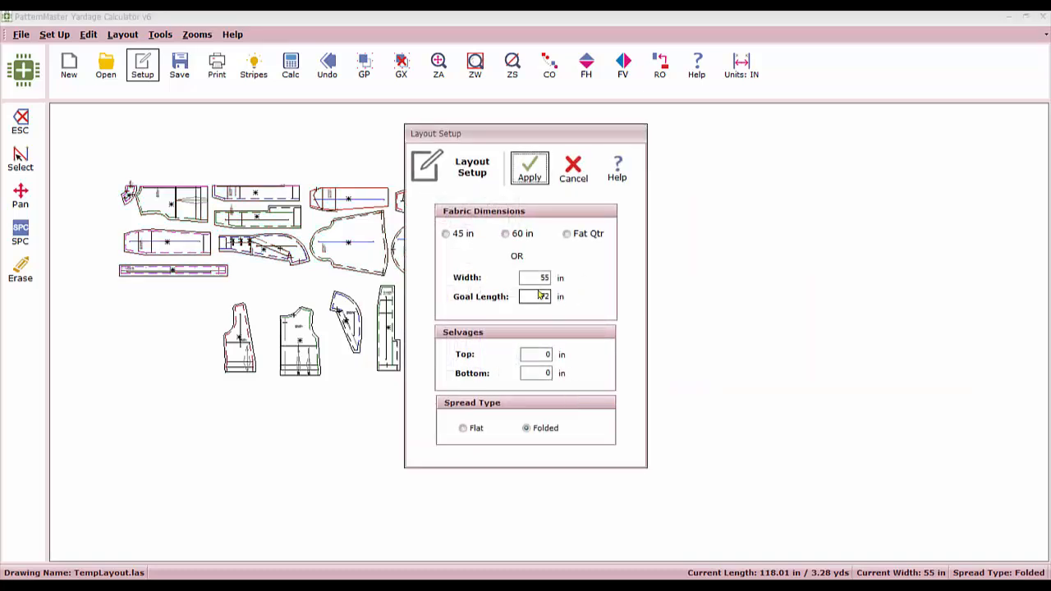
{"action": "double_click", "coordinate": [542, 279]}
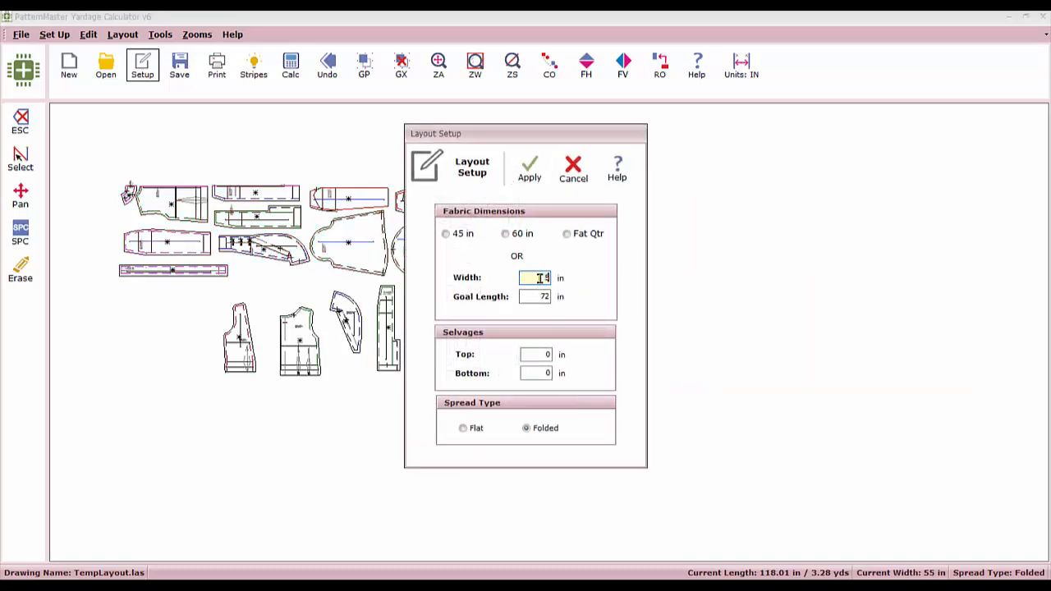
{"action": "type", "text": "58"}
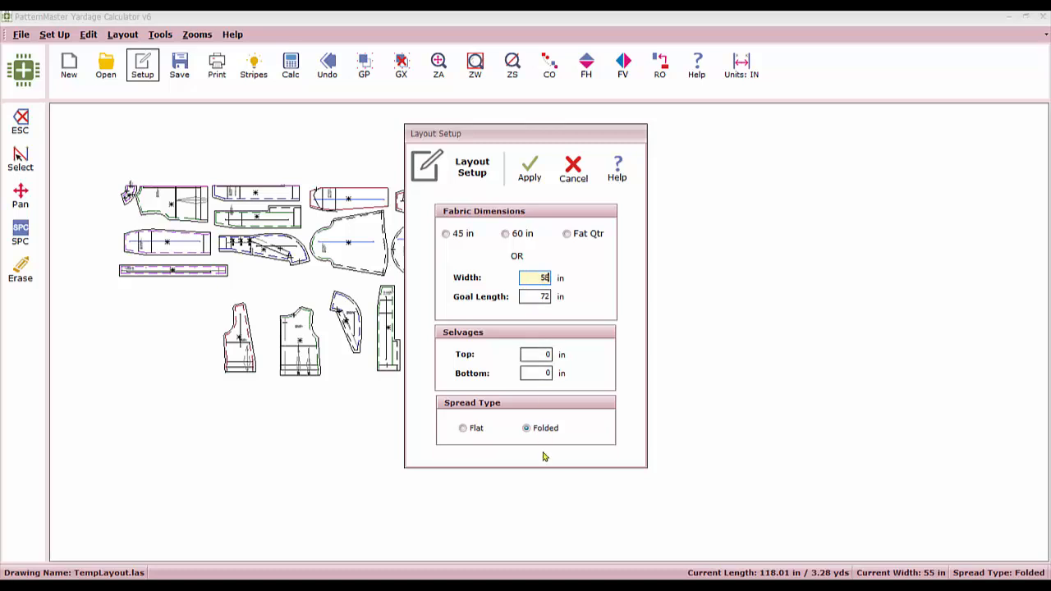
{"action": "left_click", "coordinate": [545, 428]}
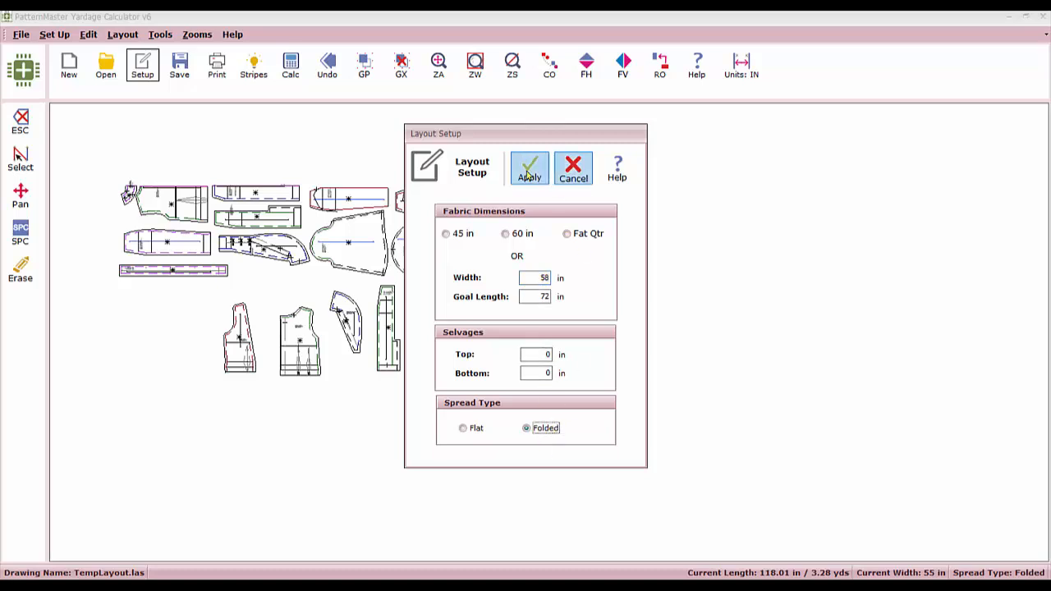
{"action": "left_click", "coordinate": [528, 170]}
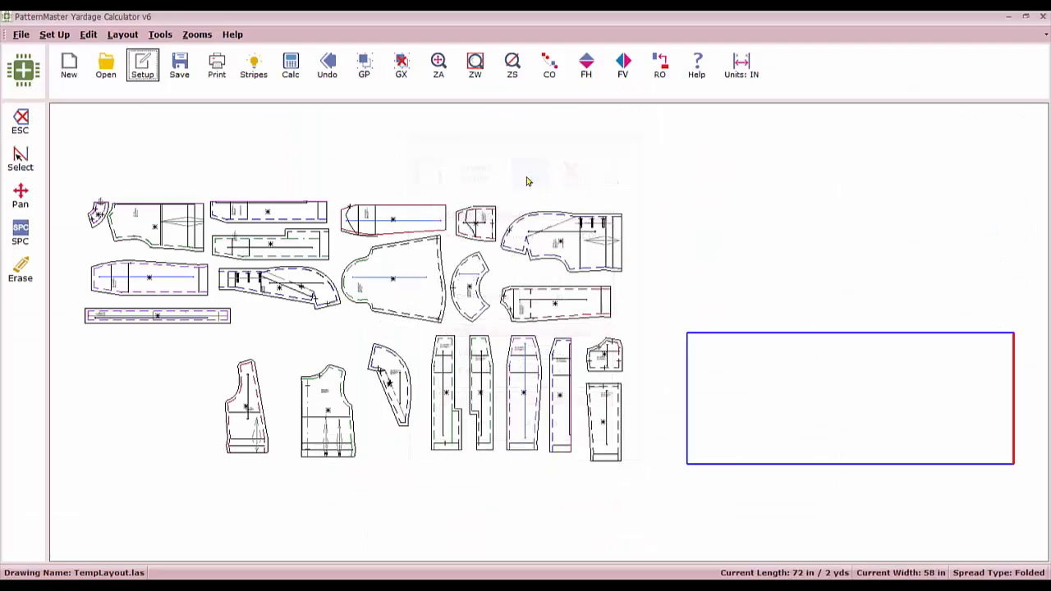
- Rotate the narrow straight panel lengthwise and place it at the fabric's start along the foldline
{"action": "left_click", "coordinate": [612, 362]}
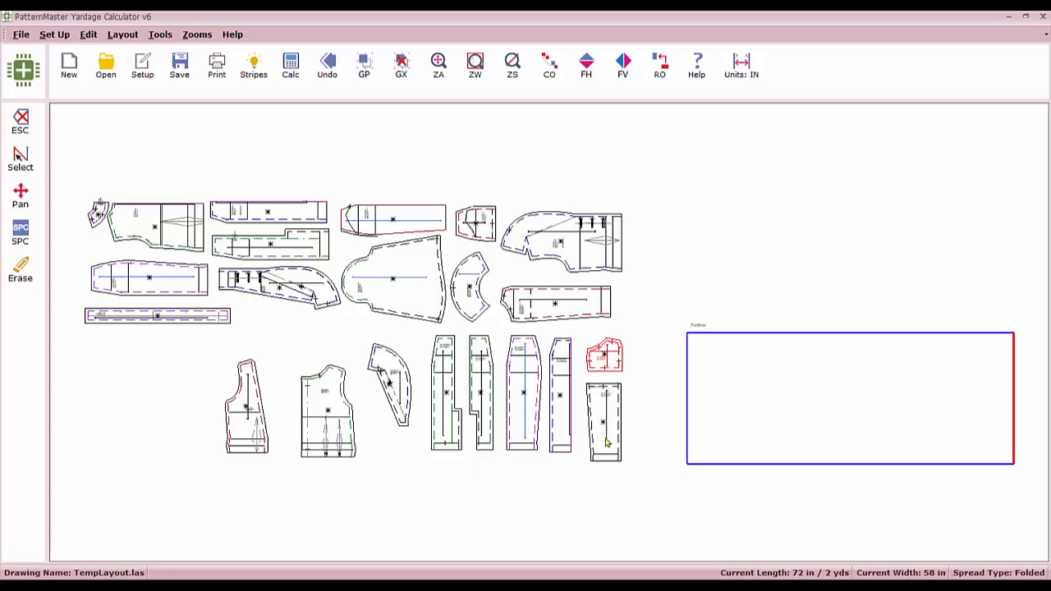
{"action": "left_click", "coordinate": [565, 396]}
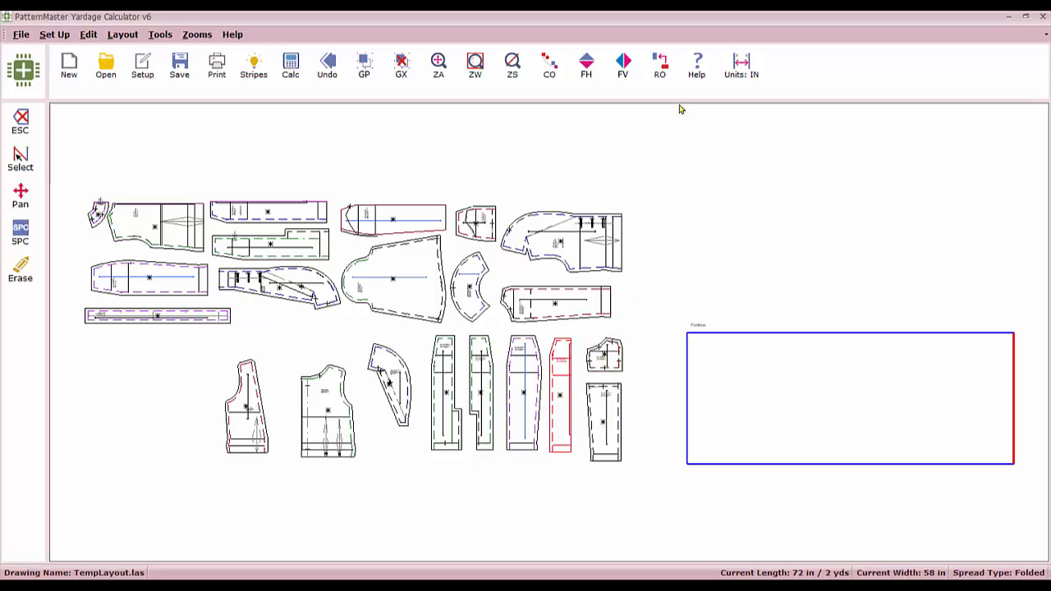
{"action": "left_click", "coordinate": [665, 70]}
{"action": "left_click", "coordinate": [667, 70]}
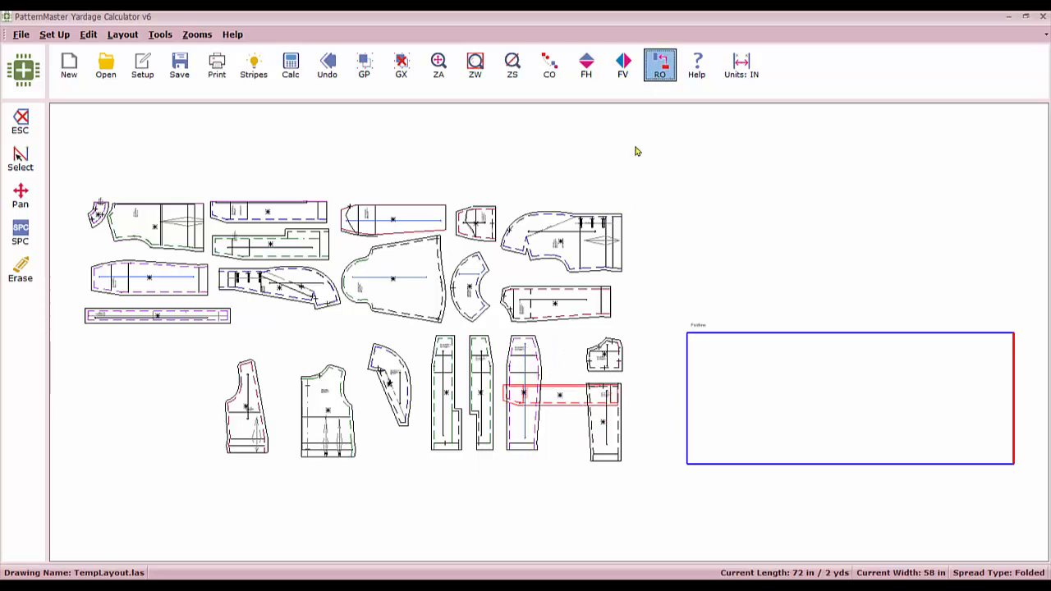
{"action": "left_click_drag", "start_coordinate": [563, 399], "coordinate": [758, 351]}
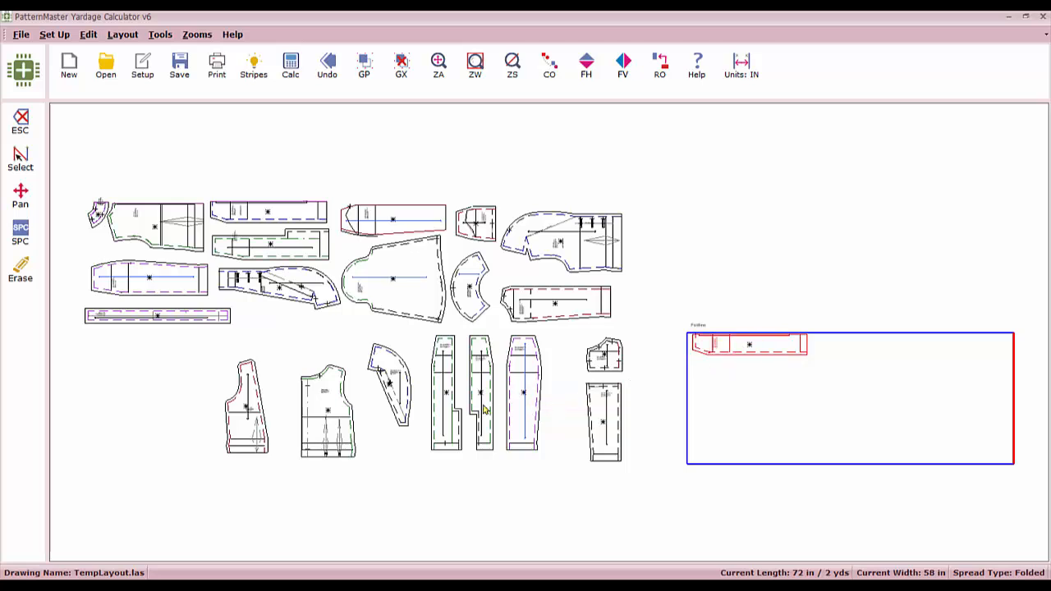
- Rotate the wider tapered panel lengthwise and place it directly below the narrow panel at the fabric's start
{"action": "left_click", "coordinate": [531, 394]}
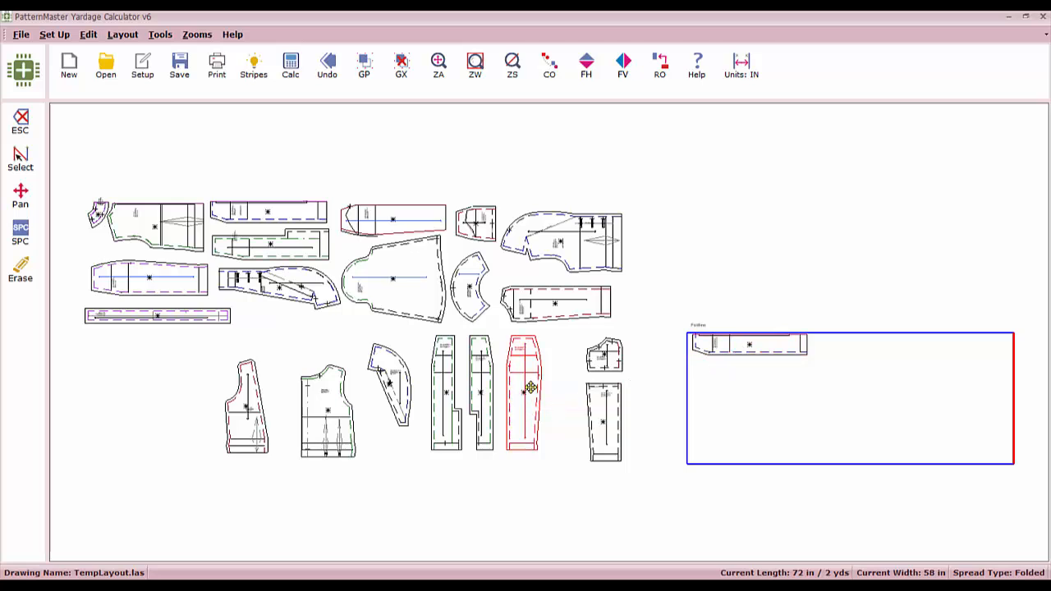
{"action": "left_click", "coordinate": [659, 66]}
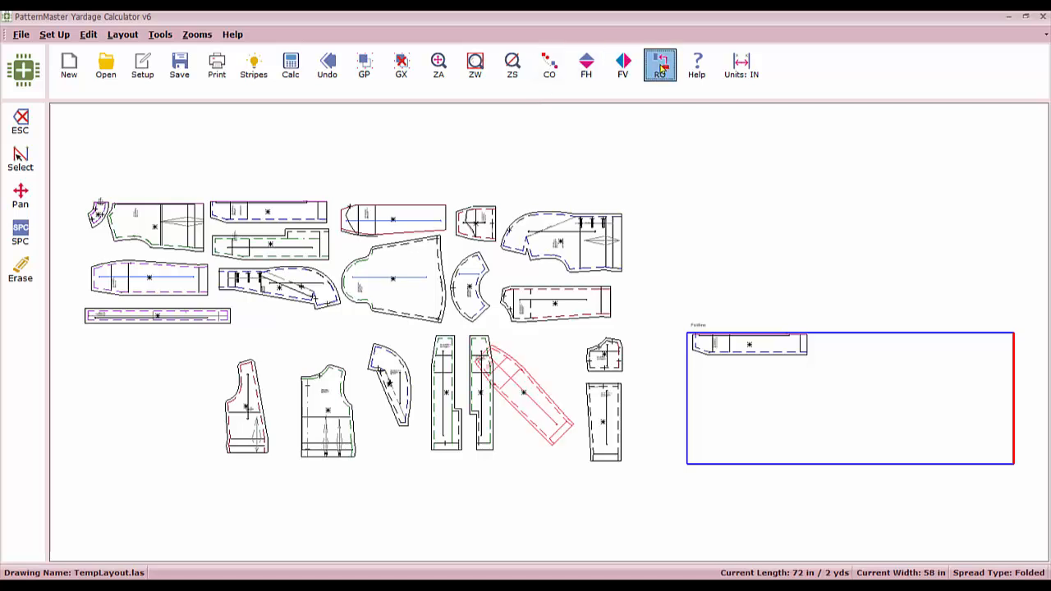
{"action": "left_click_drag", "start_coordinate": [519, 396], "coordinate": [747, 384]}
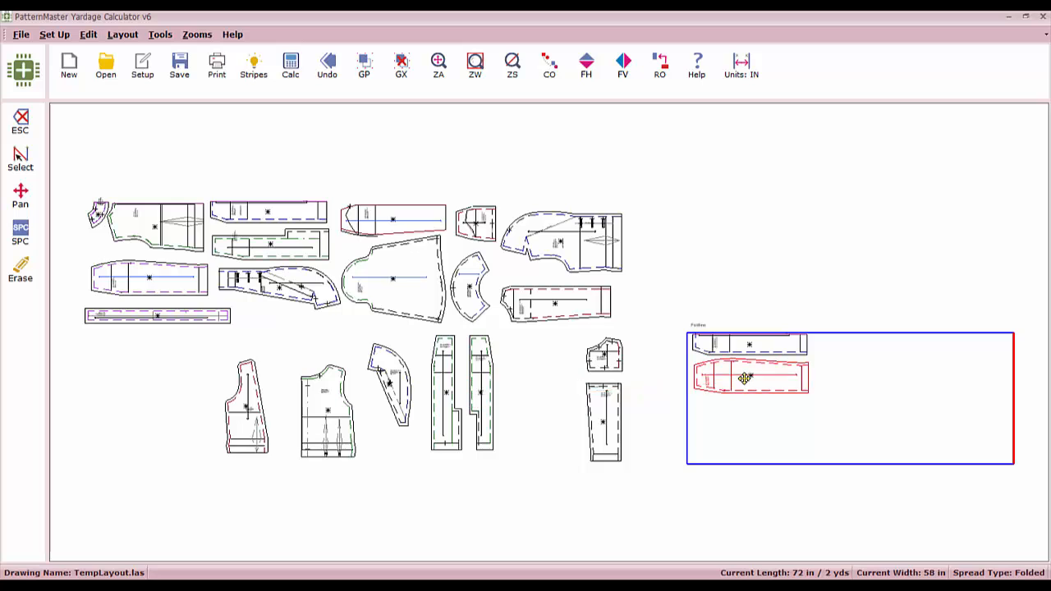
- Rotate the two long notched panels lengthwise and stack them below the wider tapered panel at the fabric's start
{"action": "left_click", "coordinate": [441, 394]}
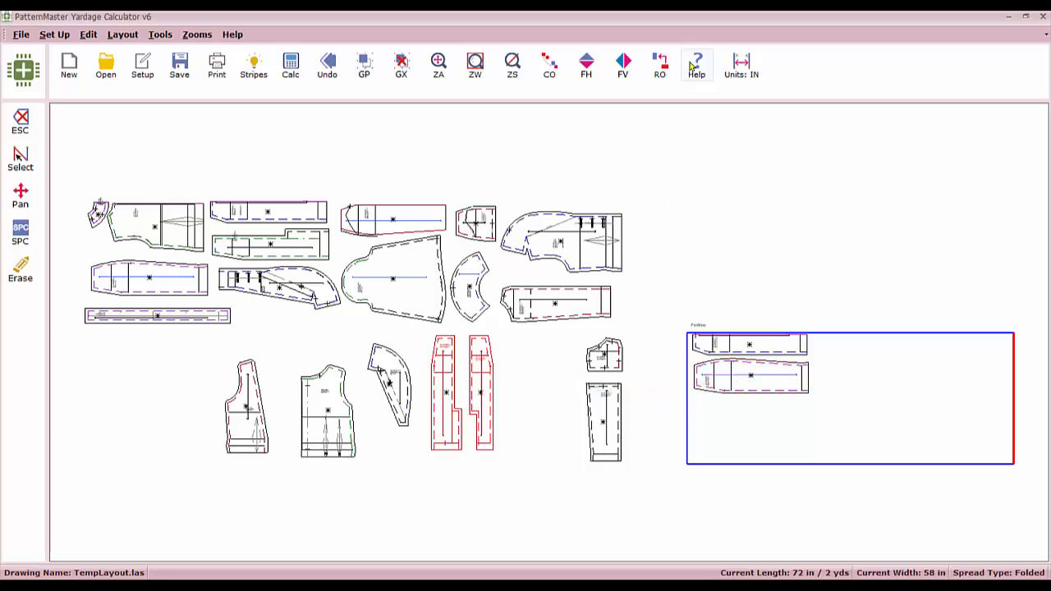
{"action": "left_click", "coordinate": [660, 67]}
{"action": "left_click", "coordinate": [660, 67]}
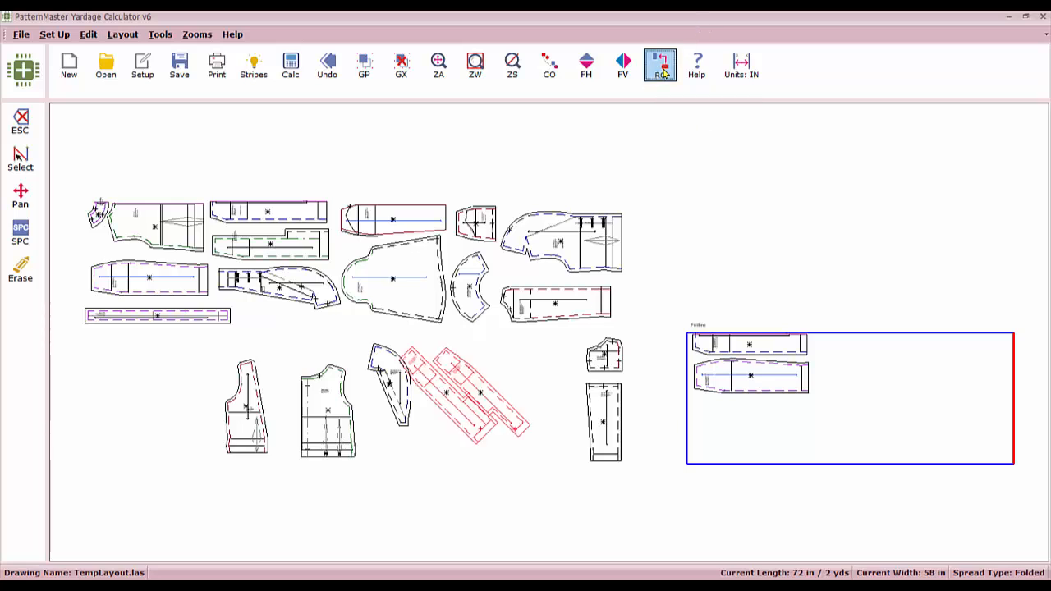
{"action": "left_click", "coordinate": [660, 68]}
{"action": "left_click", "coordinate": [519, 390]}
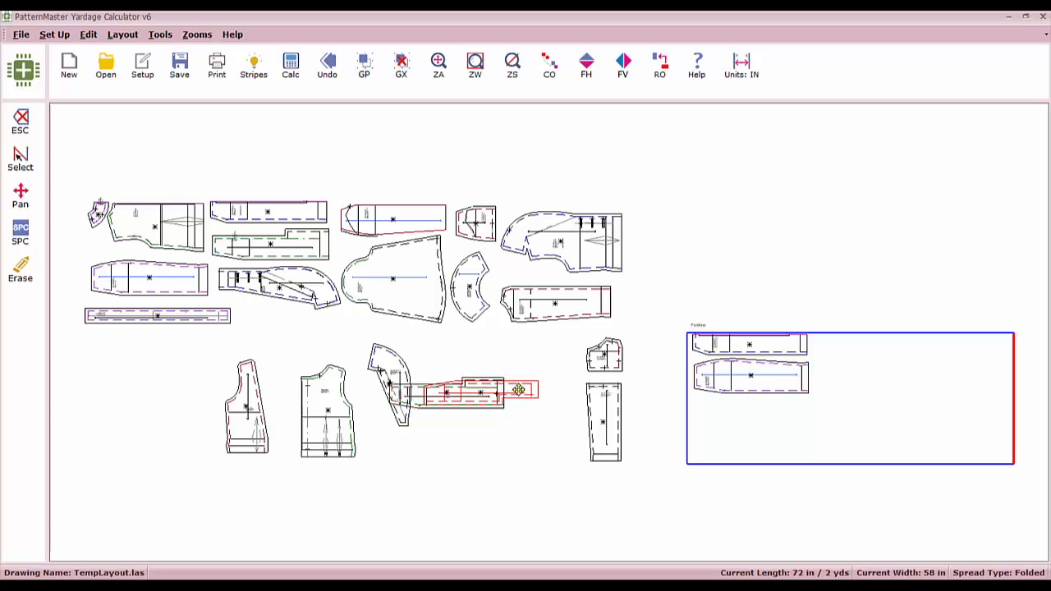
{"action": "left_click_drag", "start_coordinate": [519, 395], "coordinate": [792, 412]}
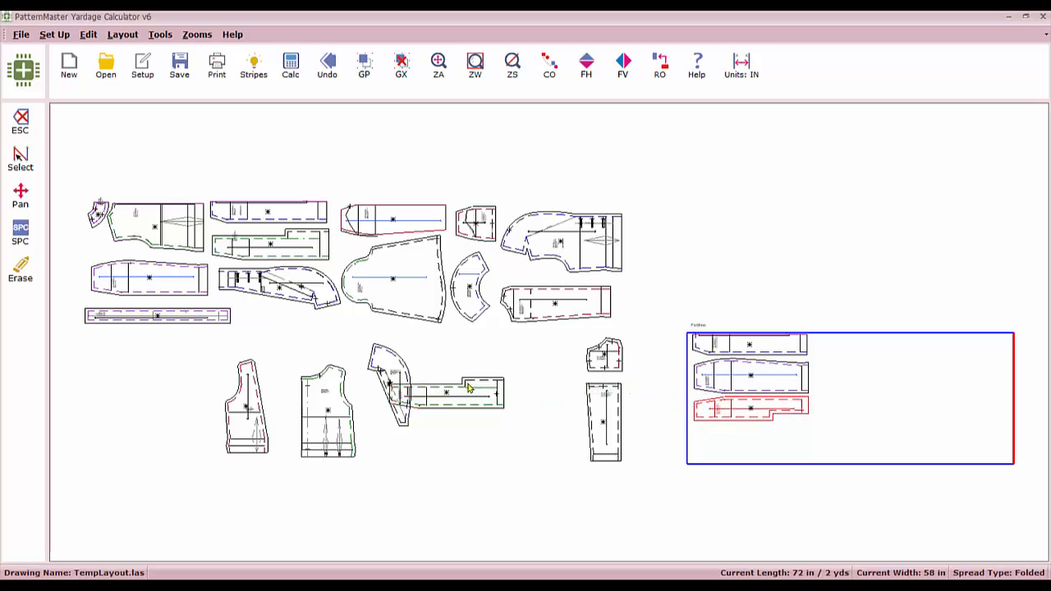
{"action": "left_click", "coordinate": [468, 388]}
{"action": "left_click_drag", "start_coordinate": [468, 387], "coordinate": [767, 448]}
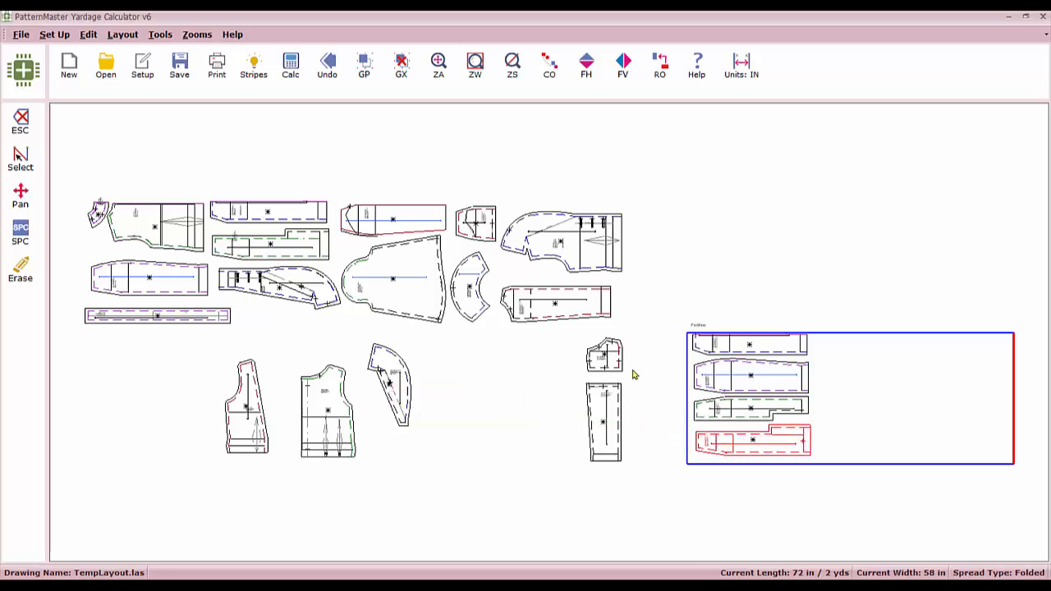
- Rotate the small curved-edge piece and the short tapered panel lengthwise and place them one below the other at the fabric's far end
{"action": "left_click", "coordinate": [608, 417]}
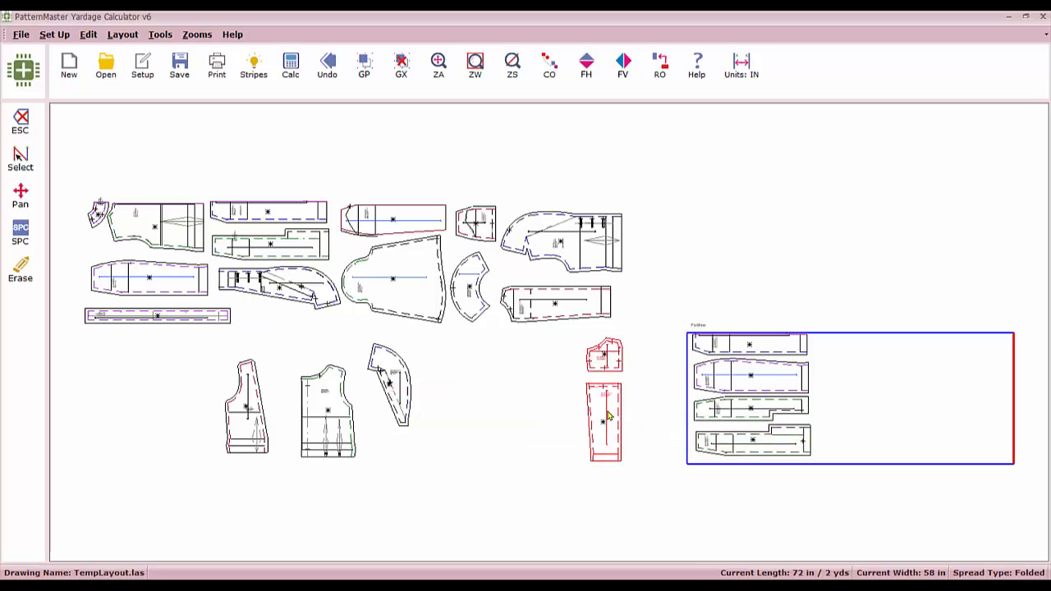
{"action": "left_click", "coordinate": [659, 66]}
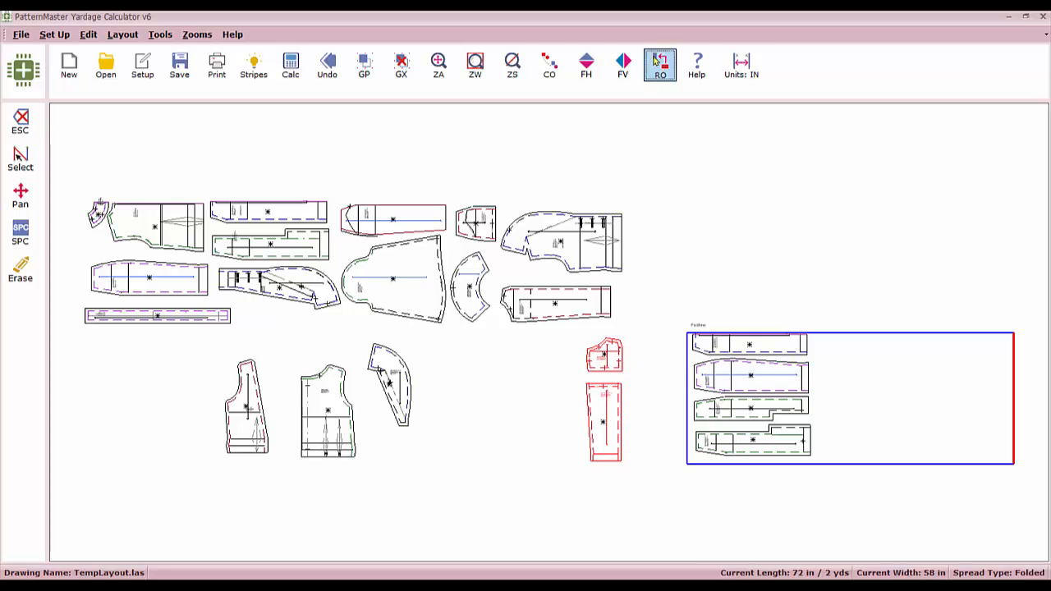
{"action": "left_click", "coordinate": [608, 355]}
{"action": "left_click_drag", "start_coordinate": [608, 358], "coordinate": [987, 362]}
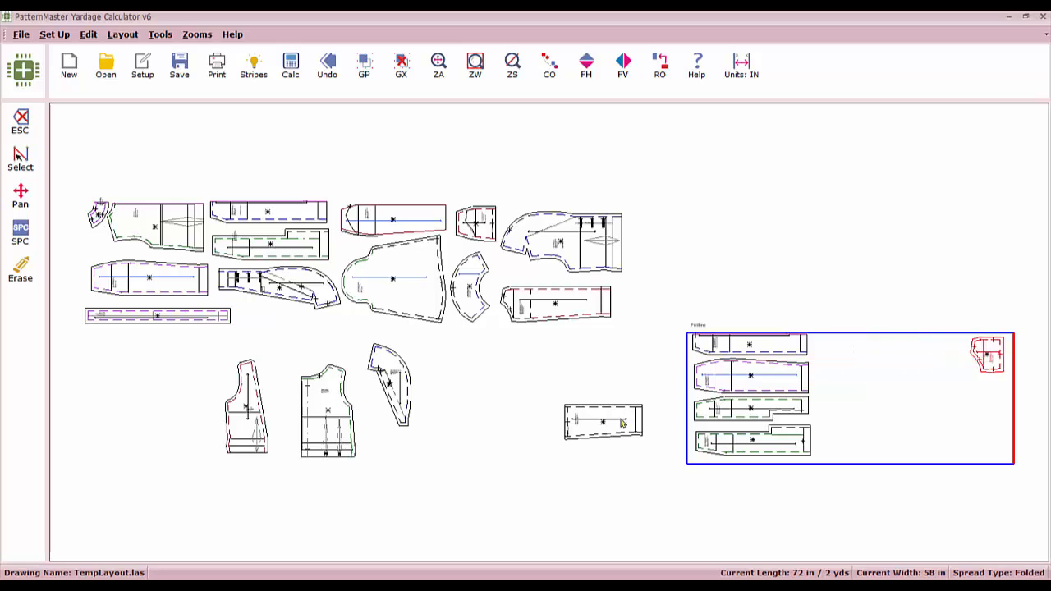
{"action": "left_click", "coordinate": [599, 432]}
{"action": "left_click_drag", "start_coordinate": [590, 427], "coordinate": [957, 411]}
{"action": "left_click_drag", "start_coordinate": [889, 407], "coordinate": [890, 408]}
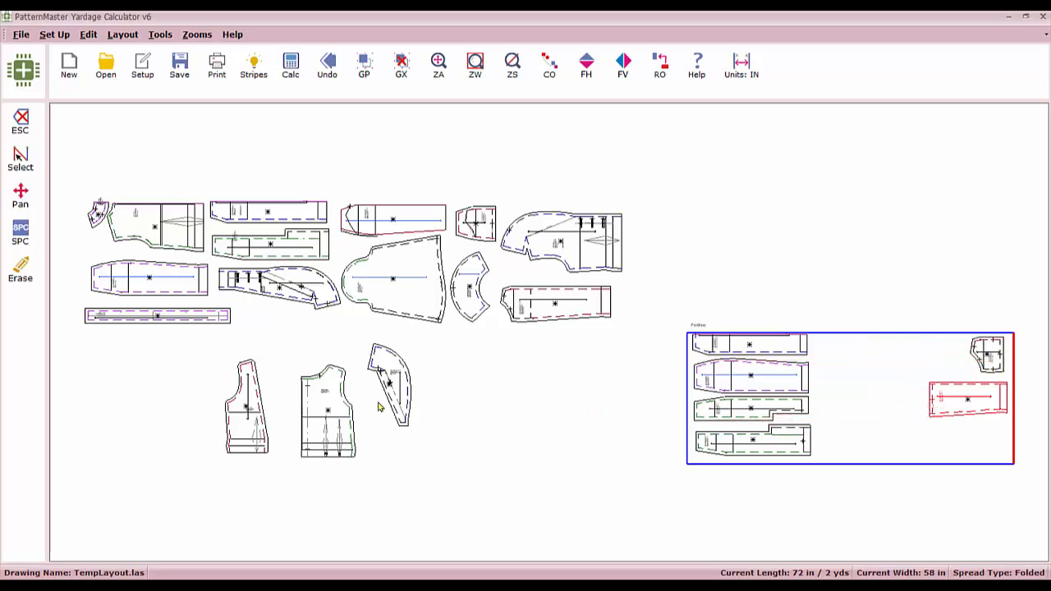
- Rotate the wide darted bodice piece lengthwise, flip it horizontally, and place it on the foldline beside the first column of panels
{"action": "left_click", "coordinate": [324, 436]}
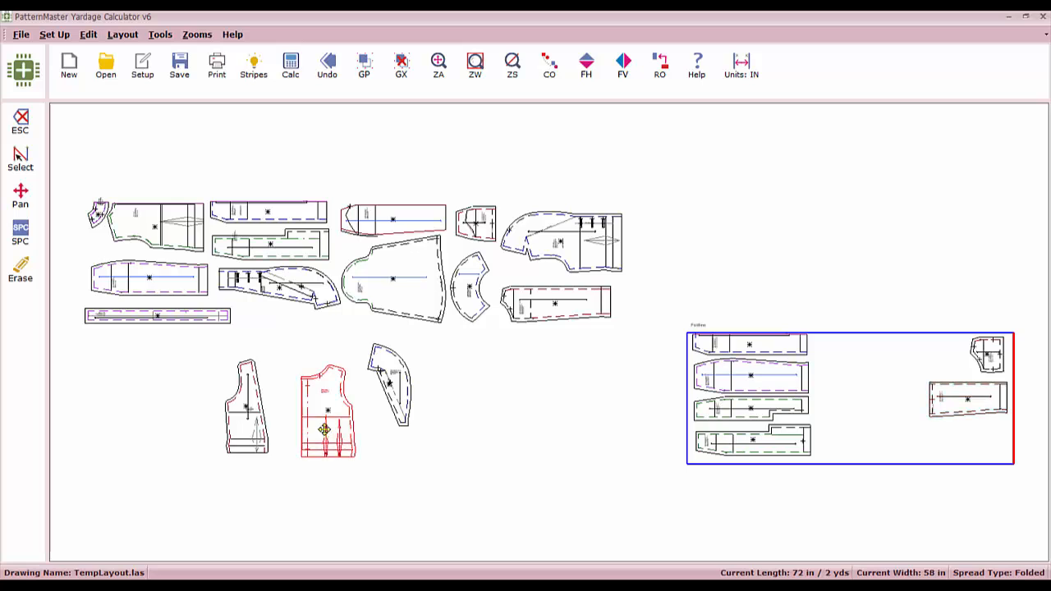
{"action": "left_click", "coordinate": [663, 72]}
{"action": "left_click", "coordinate": [663, 72]}
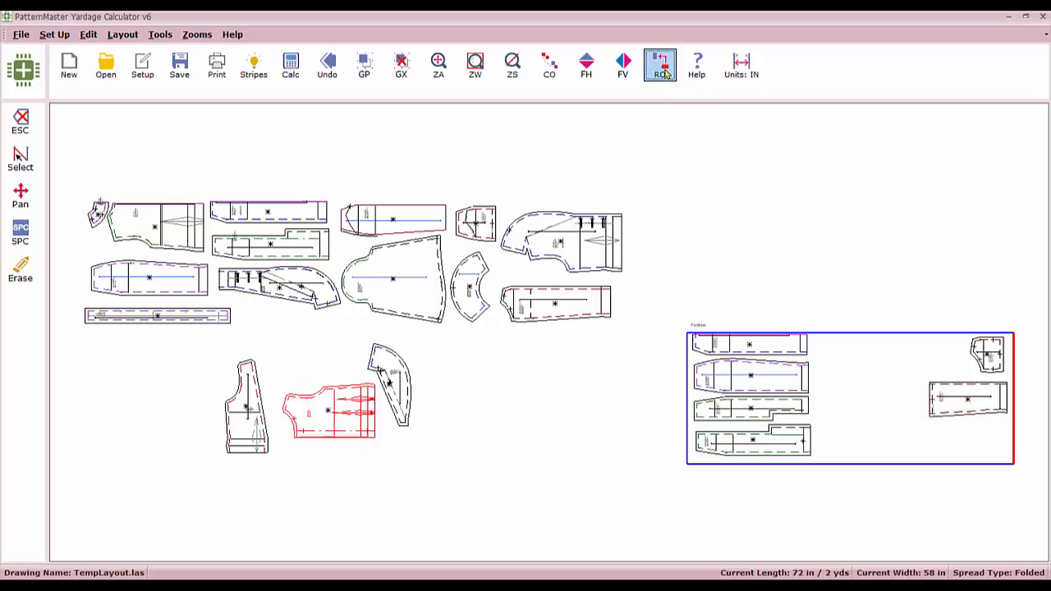
{"action": "left_click", "coordinate": [588, 72]}
{"action": "left_click_drag", "start_coordinate": [343, 403], "coordinate": [876, 362]}
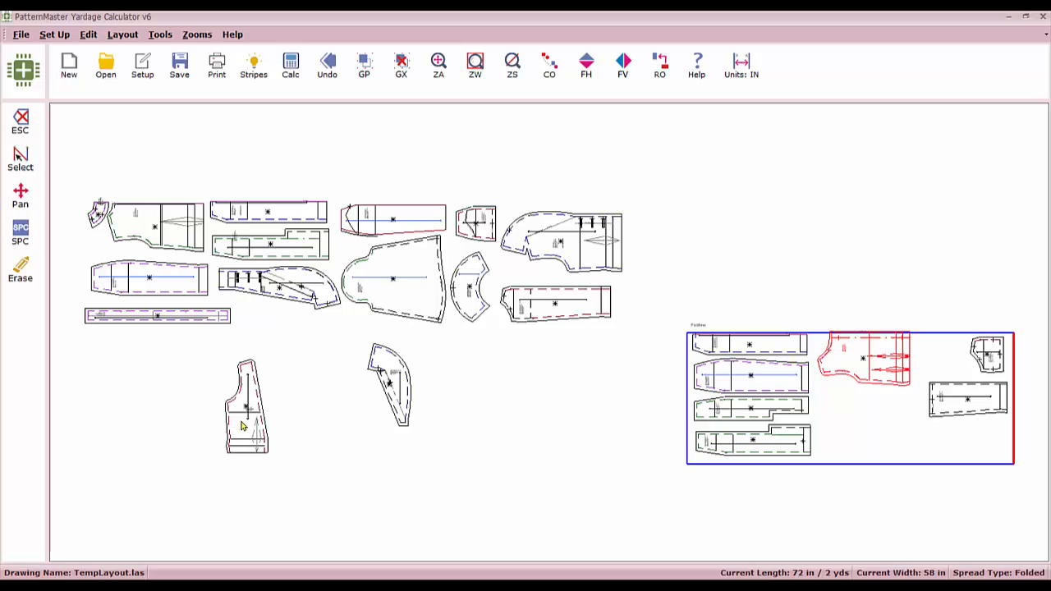
- Rotate the narrow darted bodice piece lengthwise and place it directly below the wide bodice piece
{"action": "left_click", "coordinate": [659, 64]}
{"action": "left_click", "coordinate": [659, 64]}
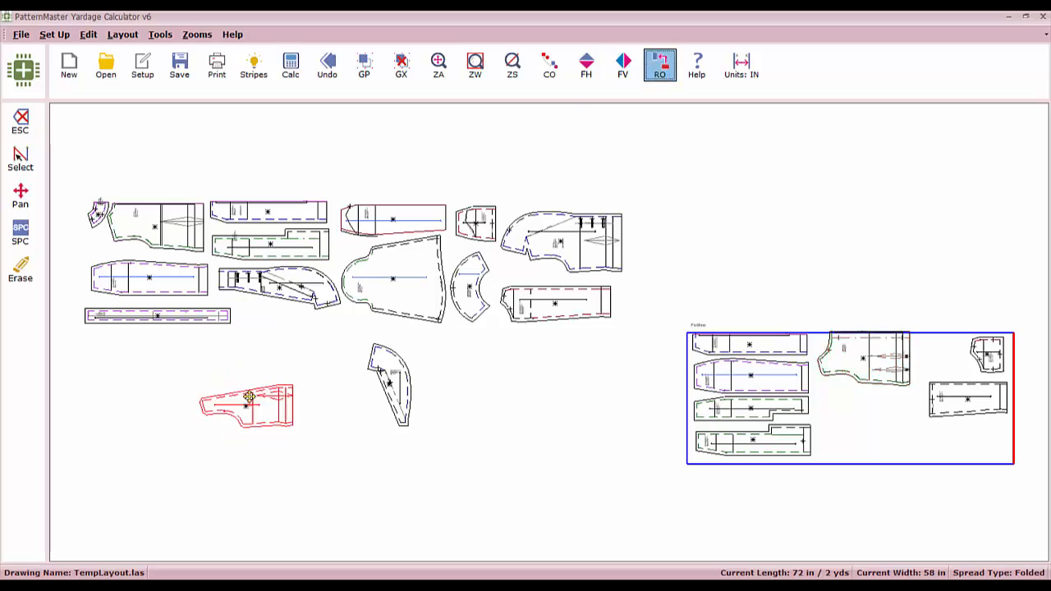
{"action": "left_click_drag", "start_coordinate": [265, 404], "coordinate": [871, 417]}
- Move the narrow bodice piece to the fabric's far end near the fold, and stack the short tapered panel and small piece below the wide bodice
{"action": "left_click", "coordinate": [955, 401]}
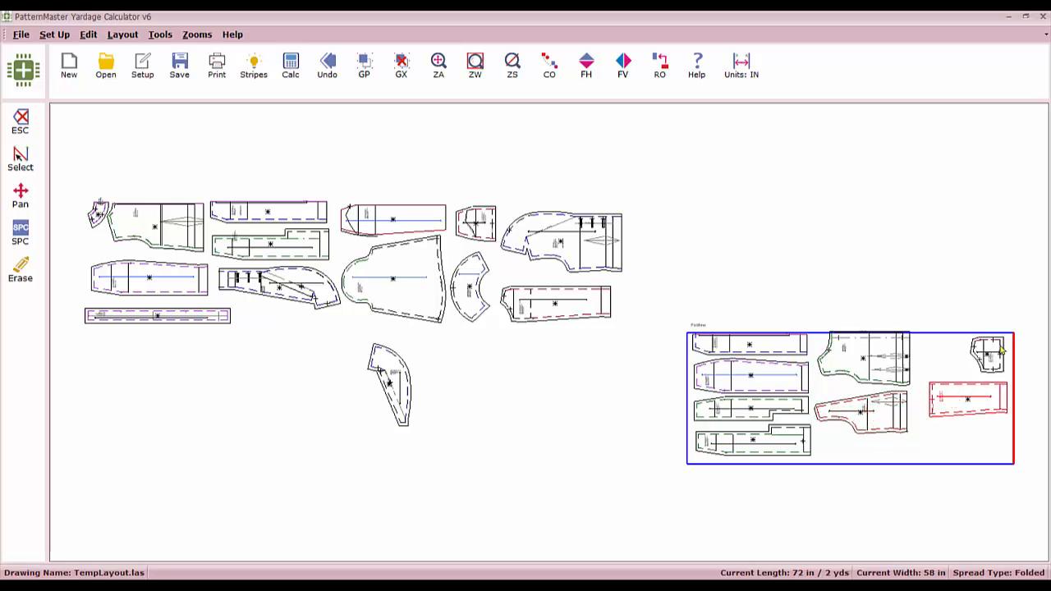
{"action": "left_click_drag", "start_coordinate": [1001, 351], "coordinate": [938, 441]}
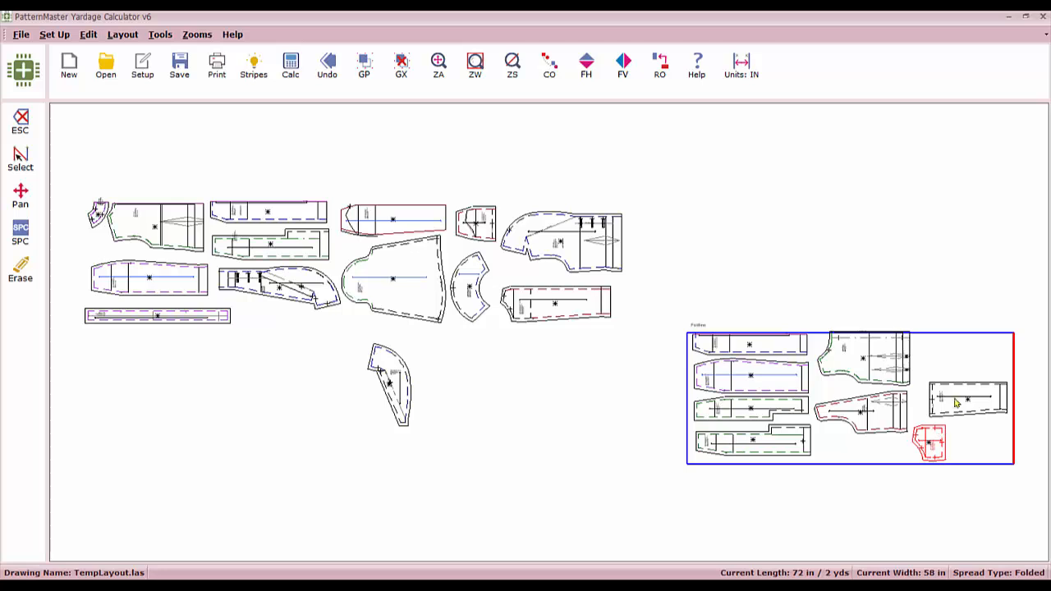
{"action": "mouse_move", "coordinate": [873, 415]}
{"action": "left_mouse_down"}
{"action": "mouse_move", "coordinate": [971, 365]}
{"action": "mouse_move", "coordinate": [982, 406]}
{"action": "mouse_move", "coordinate": [873, 412]}
{"action": "left_mouse_up"}
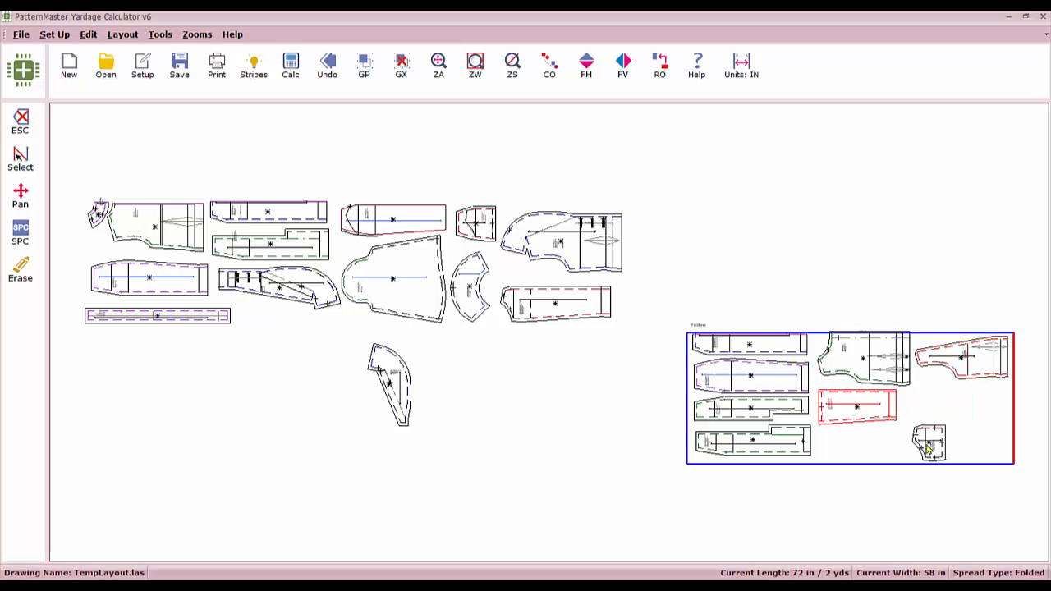
{"action": "left_click_drag", "start_coordinate": [930, 446], "coordinate": [845, 448]}
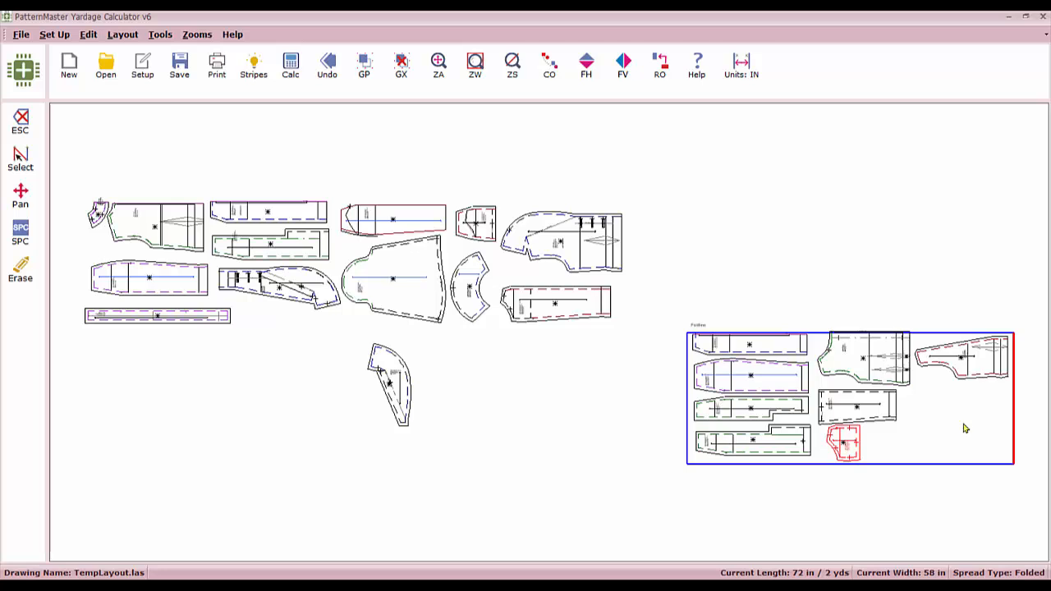
- Place the large flared piece at the fabric's far end, below the narrow darted bodice piece
{"action": "left_click", "coordinate": [394, 279]}
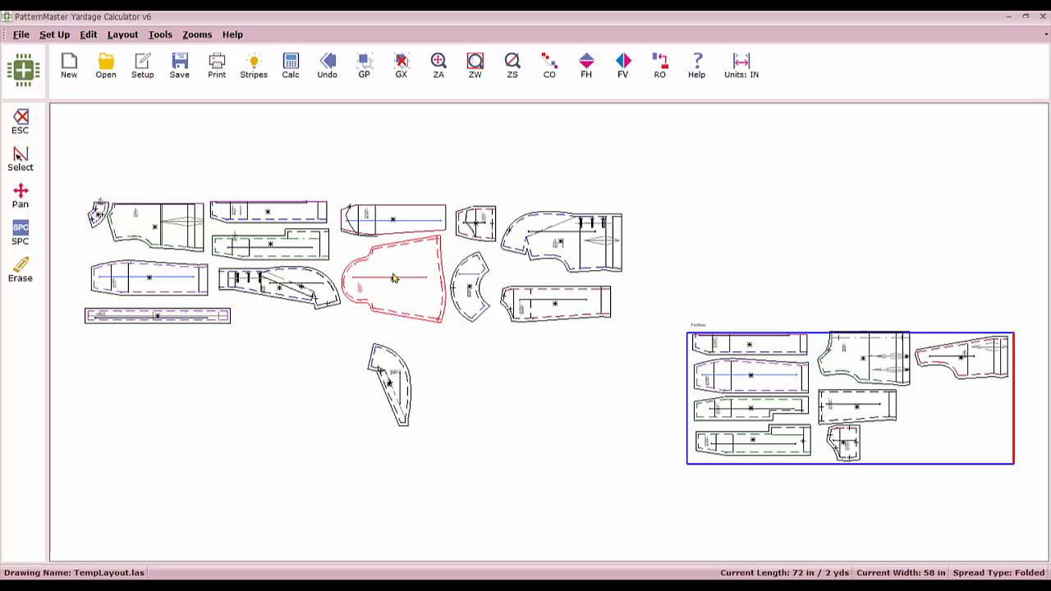
{"action": "left_click", "coordinate": [955, 413]}
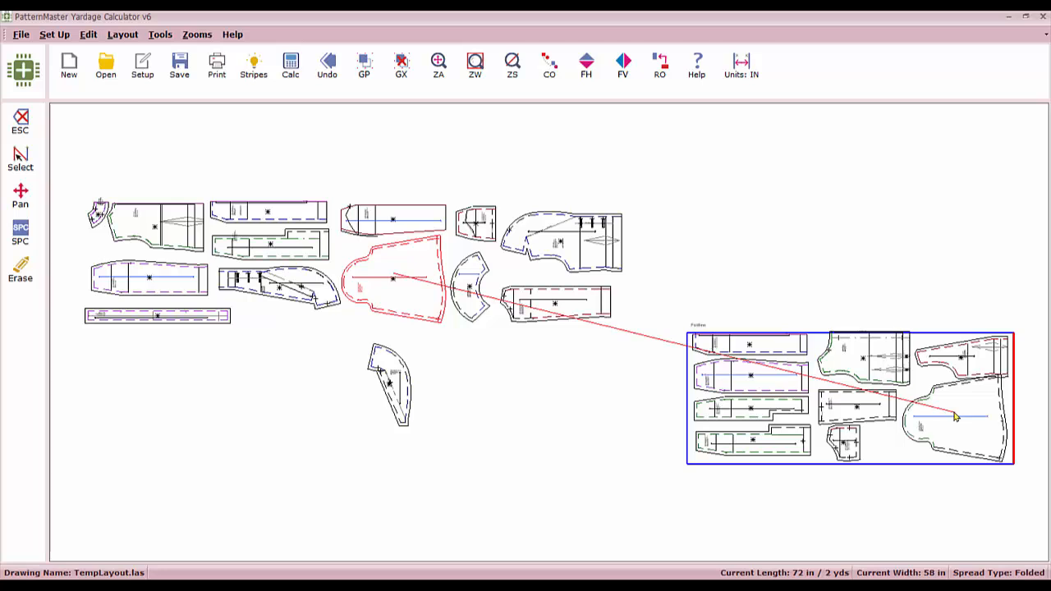
{"action": "left_click", "coordinate": [955, 416]}
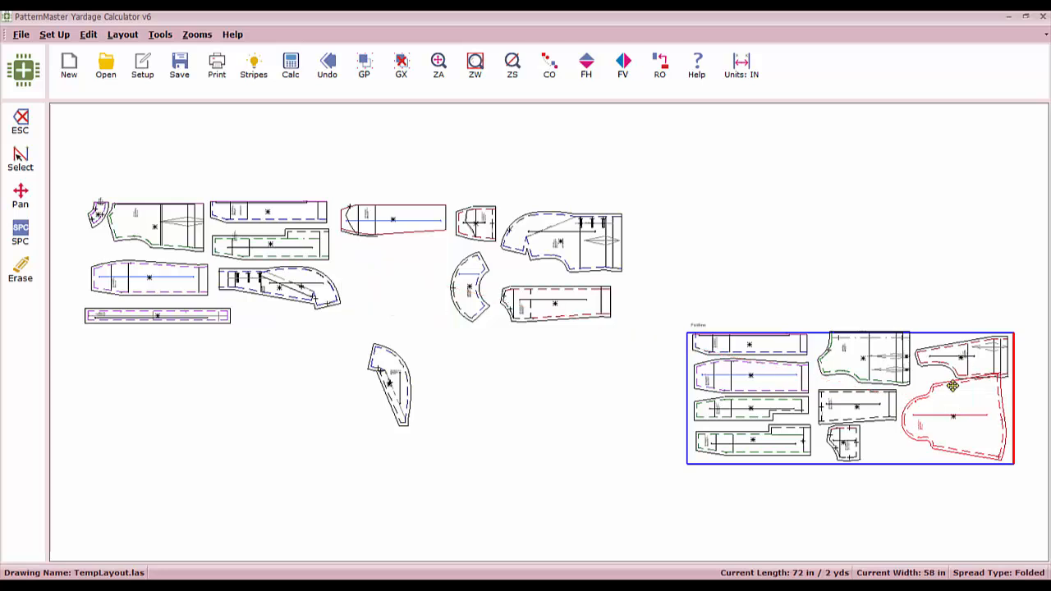
- Move the narrow bodice piece off the fabric above the foldline and place the curved crescent piece in its spot
{"action": "left_click", "coordinate": [964, 359]}
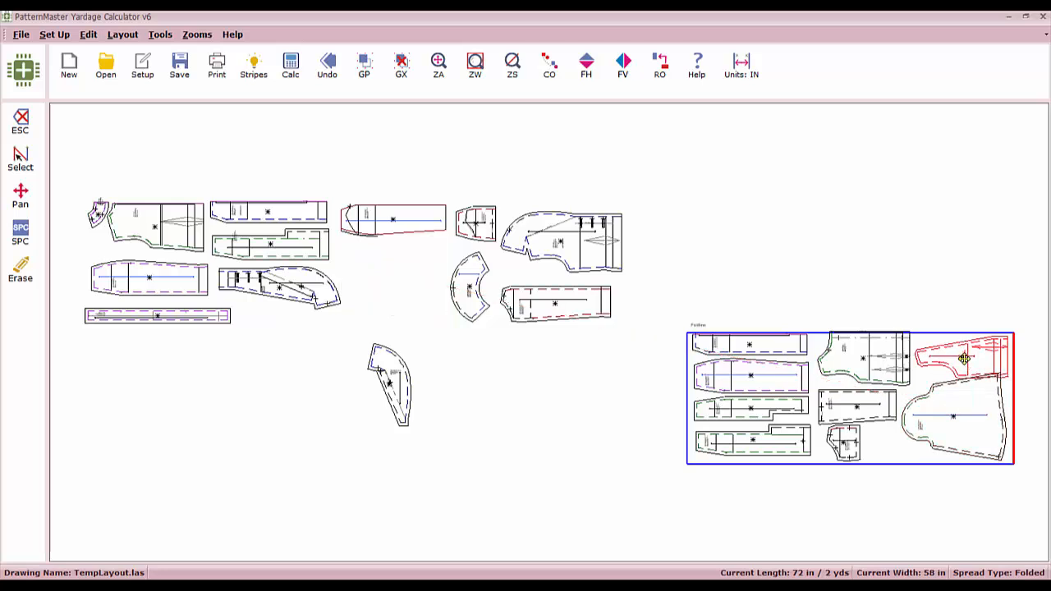
{"action": "left_click", "coordinate": [957, 293]}
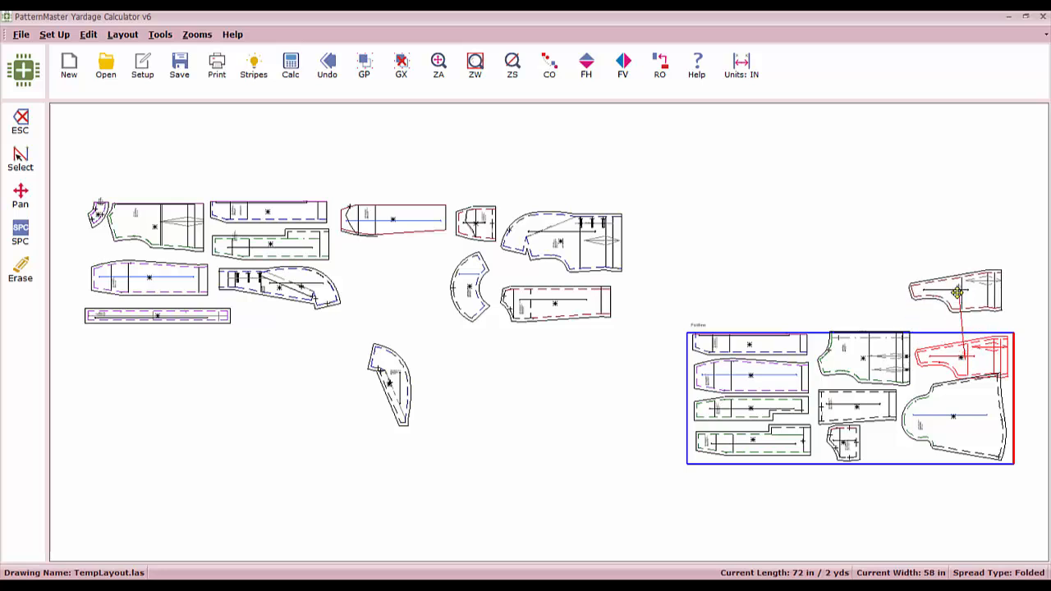
{"action": "left_click", "coordinate": [467, 286]}
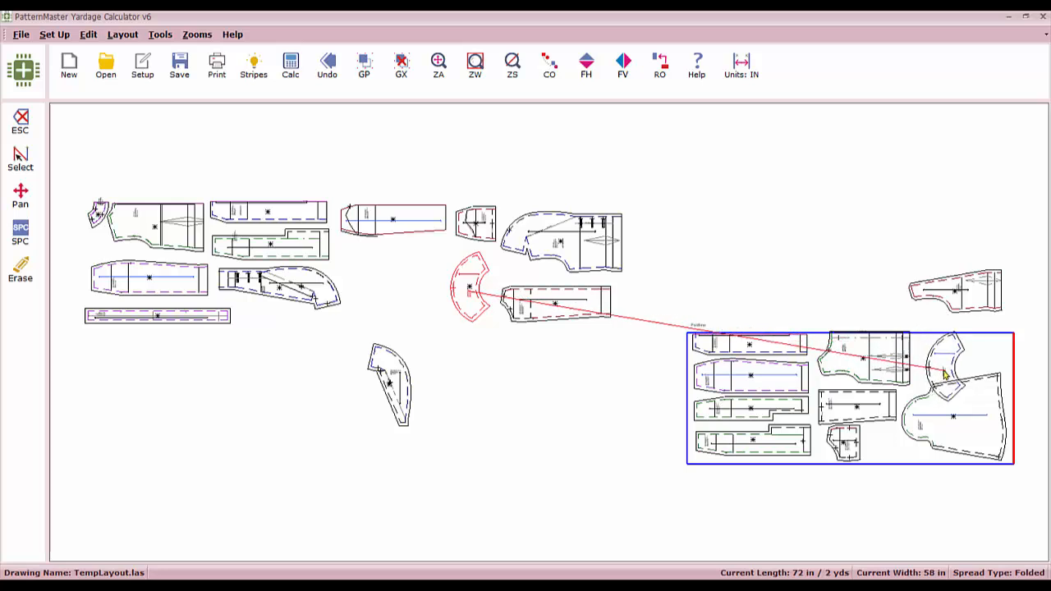
{"action": "left_click", "coordinate": [945, 375]}
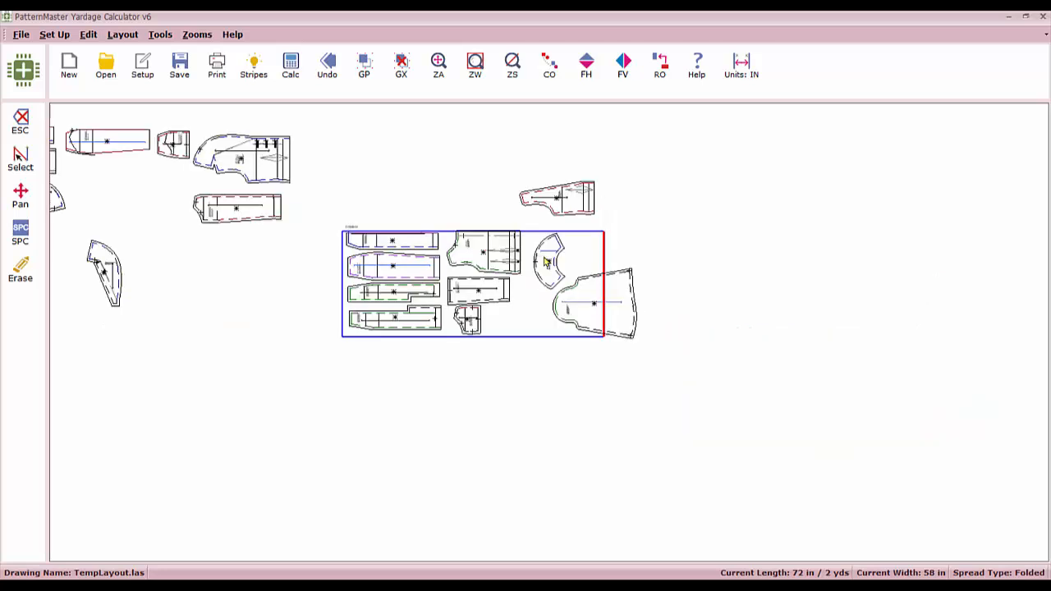
- Shift the large flared piece slightly toward the fabric's start and move the crescent piece down beside the short tapered panel
{"action": "left_click", "coordinate": [585, 322]}
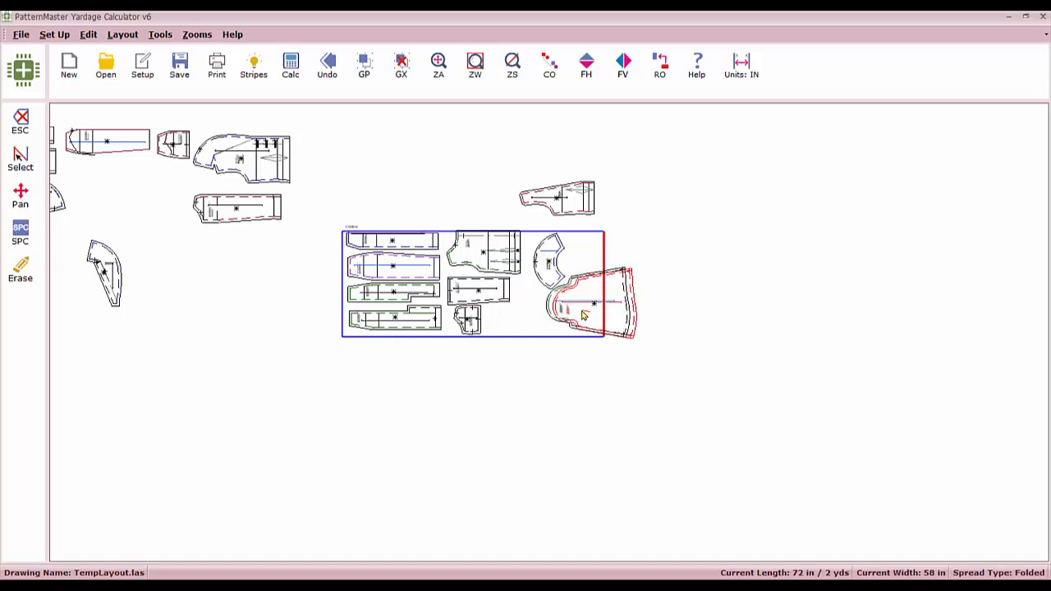
{"action": "left_click", "coordinate": [583, 313]}
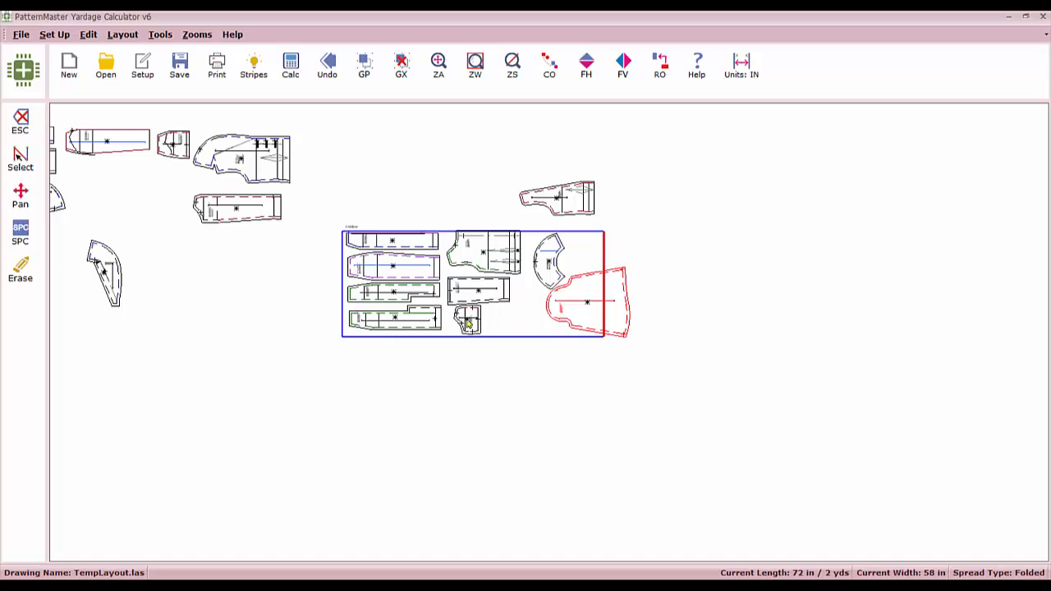
{"action": "left_click", "coordinate": [544, 258]}
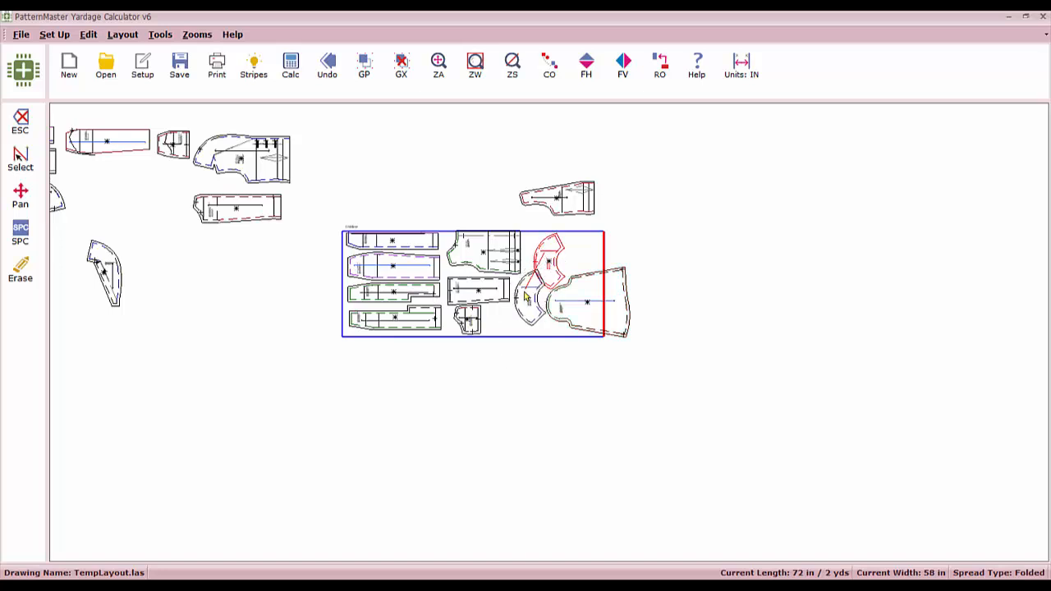
{"action": "left_click", "coordinate": [528, 303]}
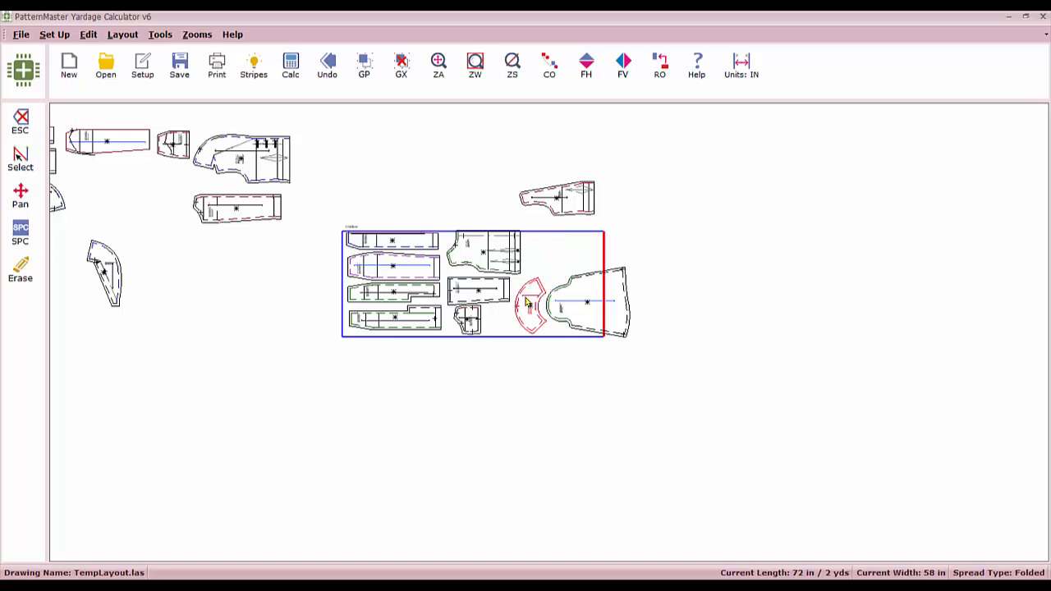
- Move the large flared piece up near the foldline and place the narrow darted bodice piece below it
{"action": "left_click", "coordinate": [585, 311]}
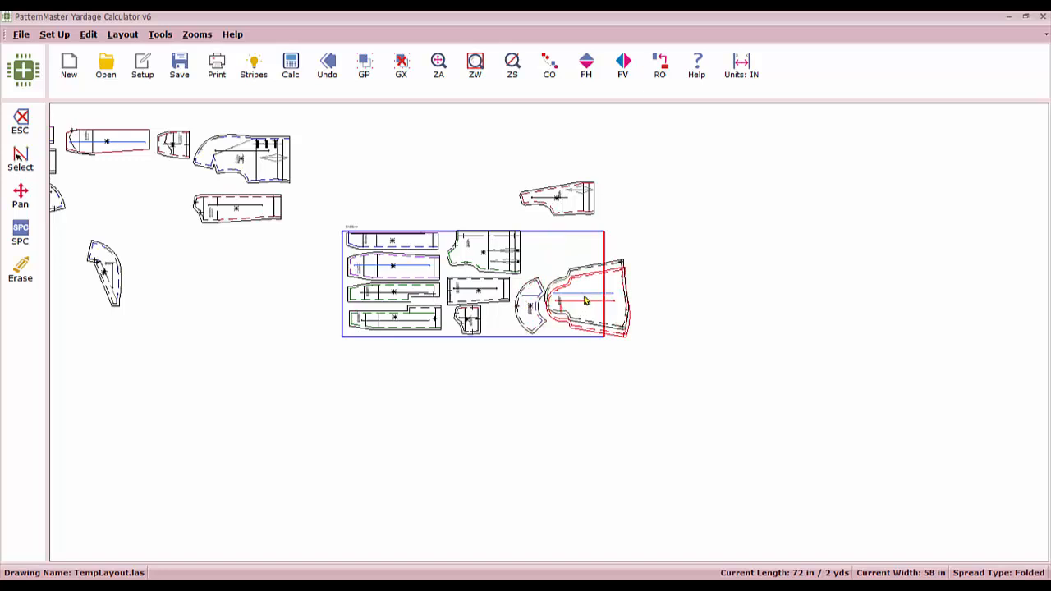
{"action": "left_click", "coordinate": [580, 279]}
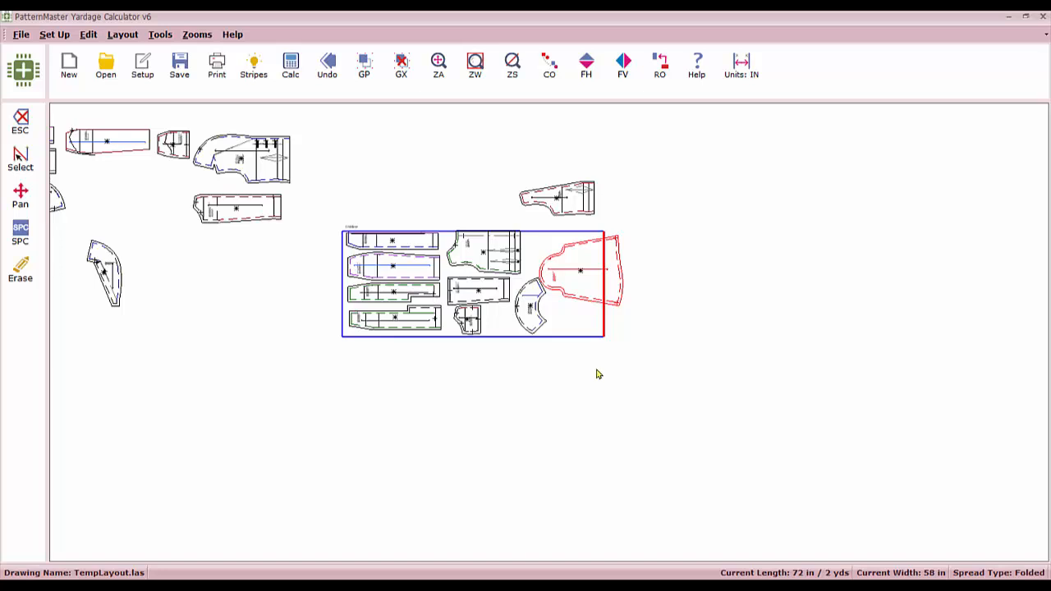
{"action": "left_click", "coordinate": [565, 199]}
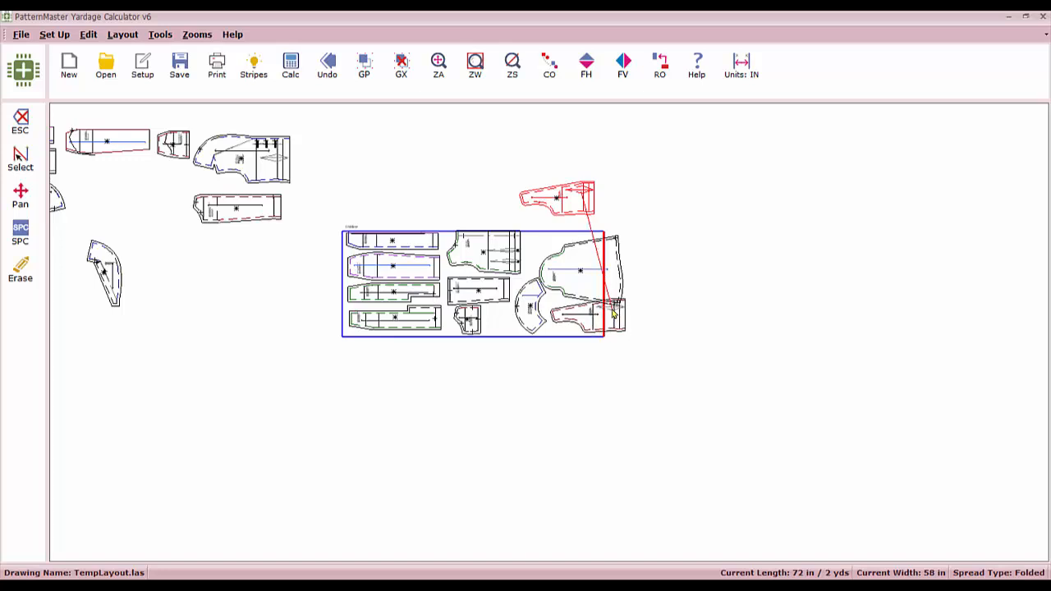
{"action": "left_click", "coordinate": [612, 312]}
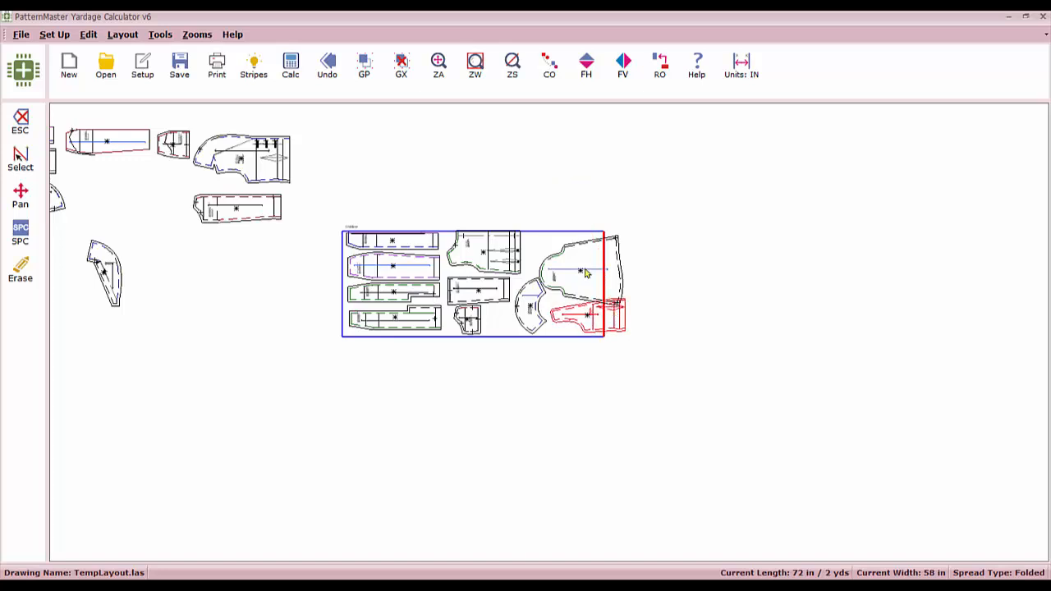
- Move the large flared piece along the foldline past the fabric's current end, beyond the narrow bodice piece
{"action": "left_click", "coordinate": [541, 310]}
{"action": "left_click", "coordinate": [586, 273]}
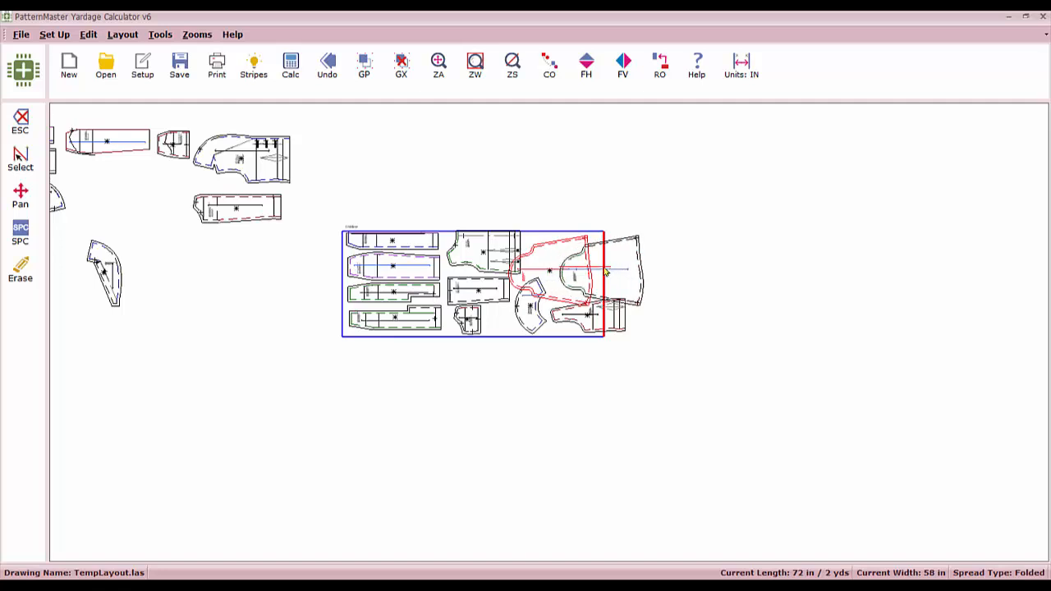
{"action": "left_click", "coordinate": [623, 271]}
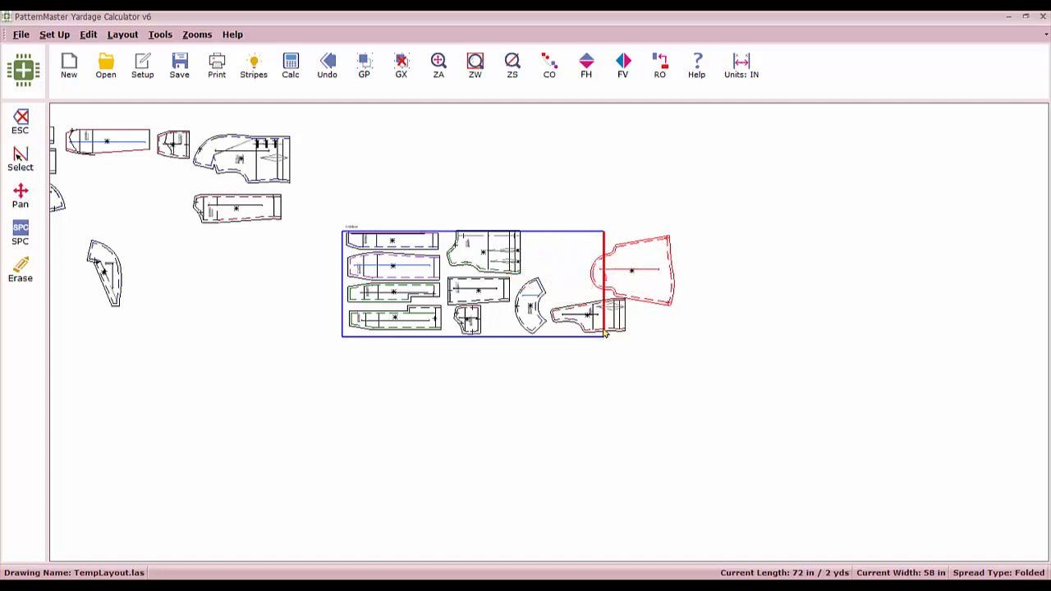
{"action": "left_click", "coordinate": [588, 319]}
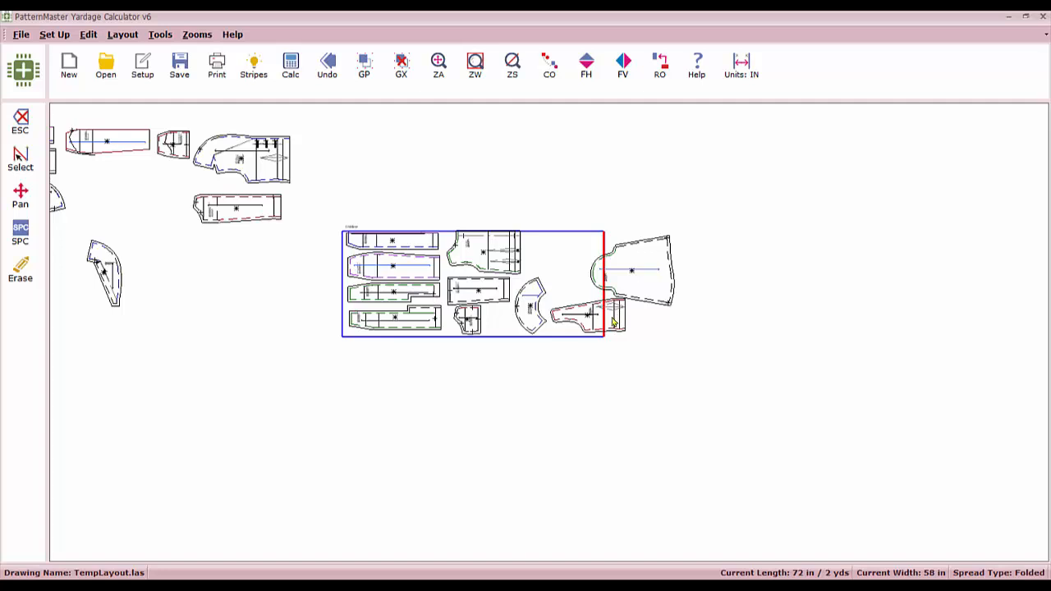
- Move the narrow darted bodice piece up near the foldline within the fabric and lower the large flared piece slightly
{"action": "left_click", "coordinate": [611, 322]}
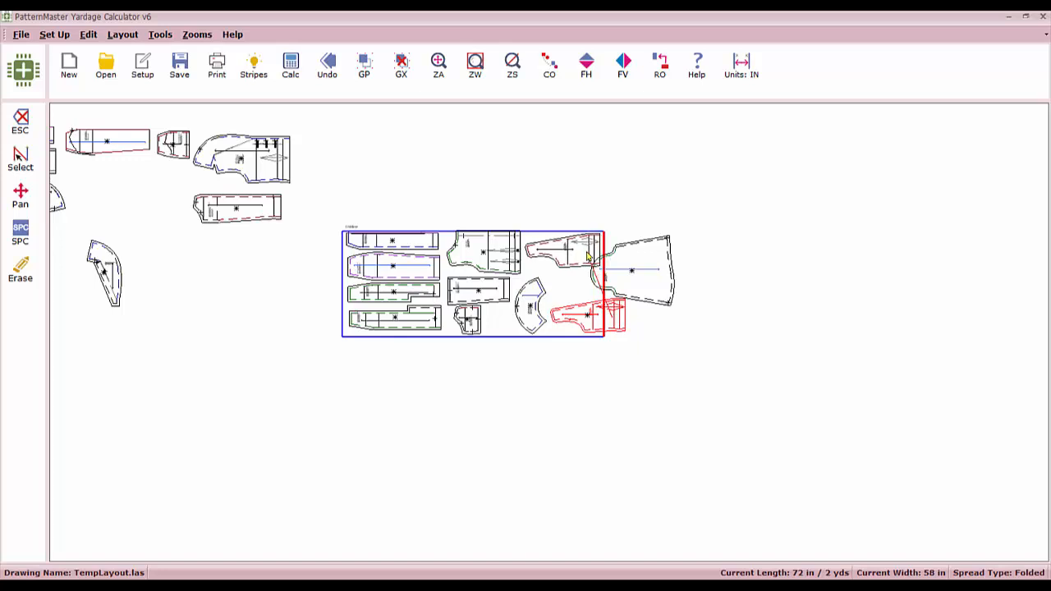
{"action": "left_click", "coordinate": [588, 257]}
{"action": "left_click", "coordinate": [634, 285]}
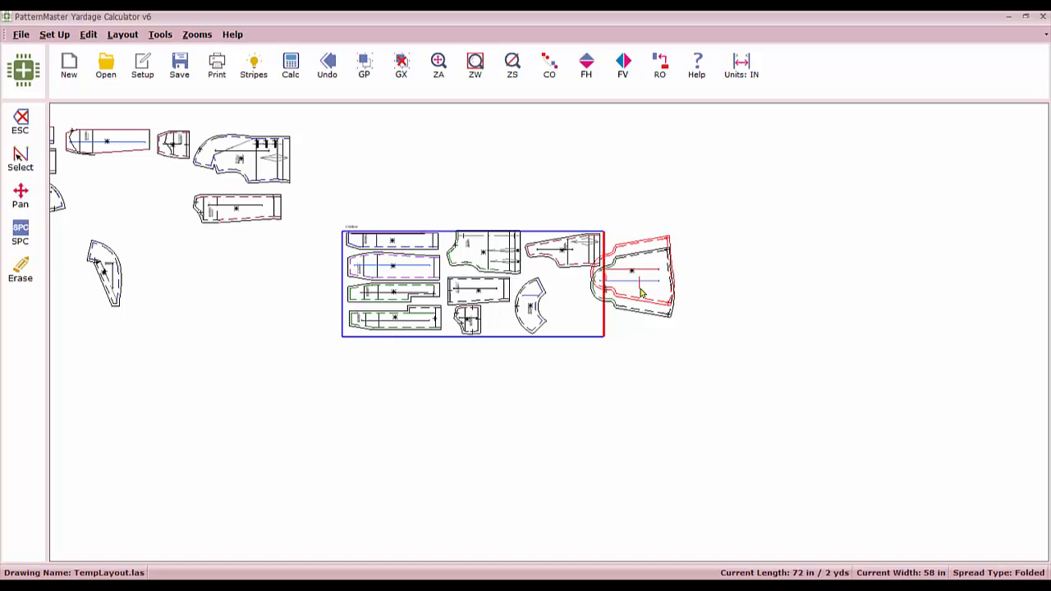
{"action": "left_click", "coordinate": [639, 290]}
- Place the large flared piece below the narrow bodice piece, just beyond the crescent piece, and recalculate the yardage
{"action": "left_click", "coordinate": [631, 277]}
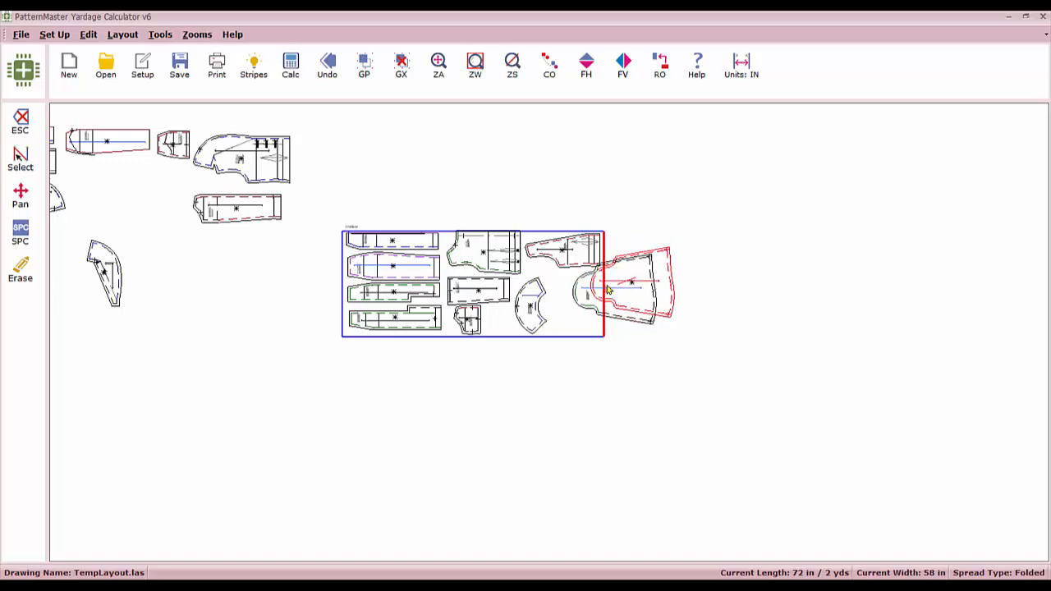
{"action": "left_click", "coordinate": [562, 298]}
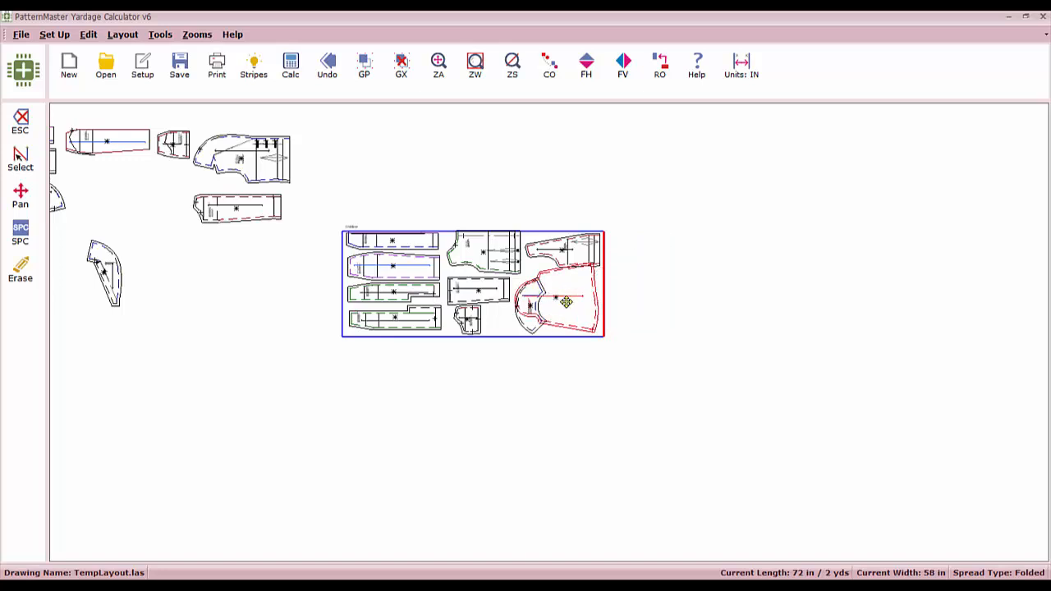
{"action": "left_click", "coordinate": [567, 302]}
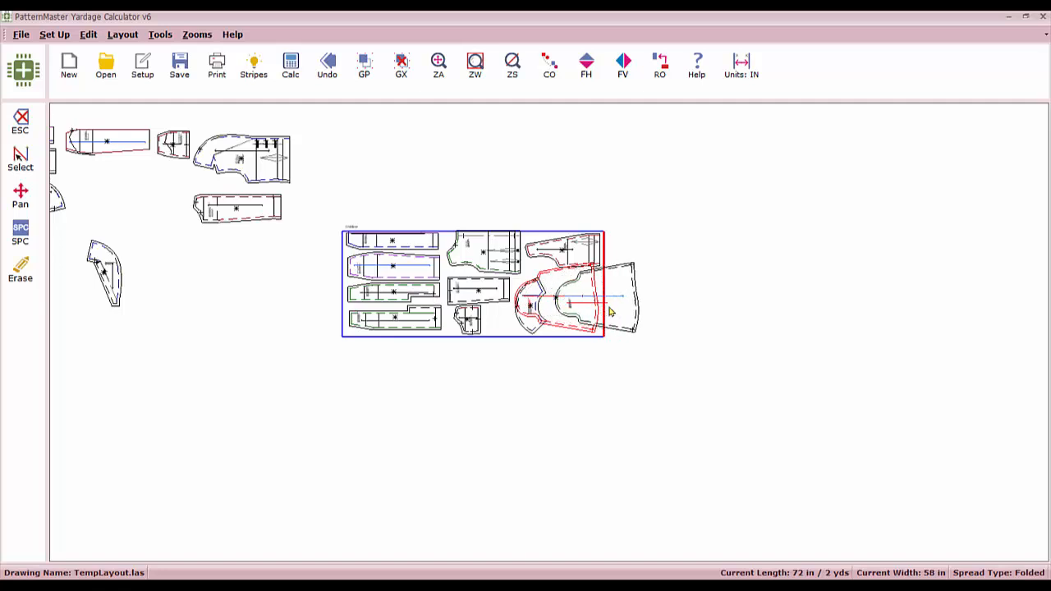
{"action": "left_click", "coordinate": [608, 309]}
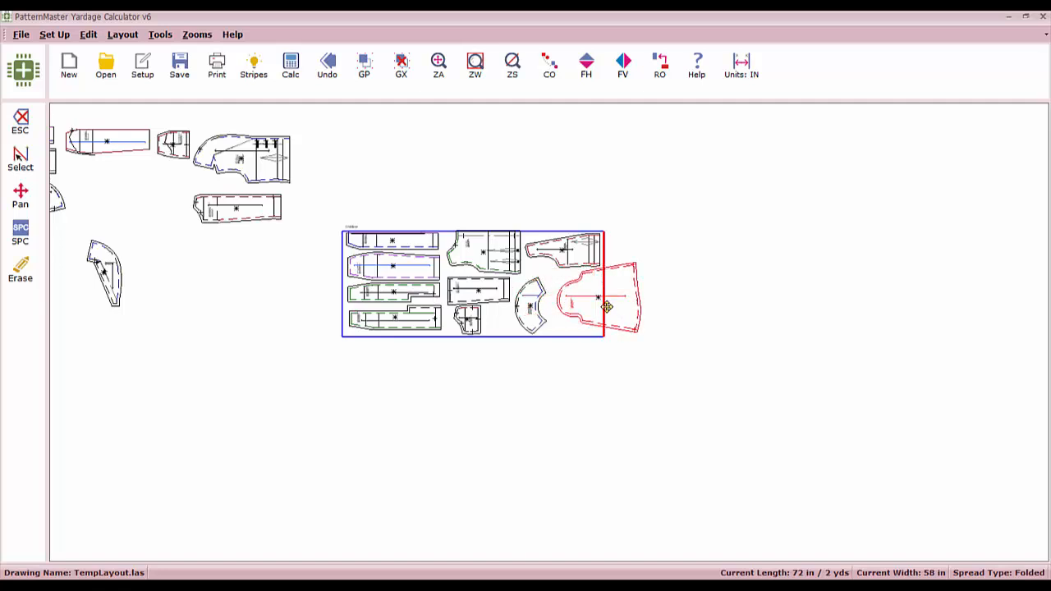
{"action": "left_click", "coordinate": [294, 75]}
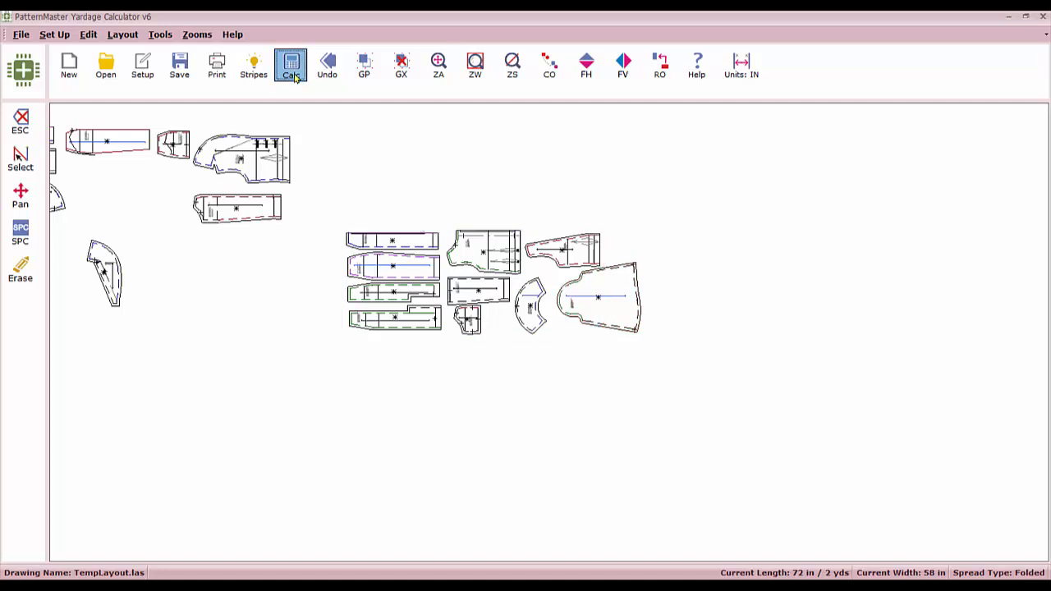